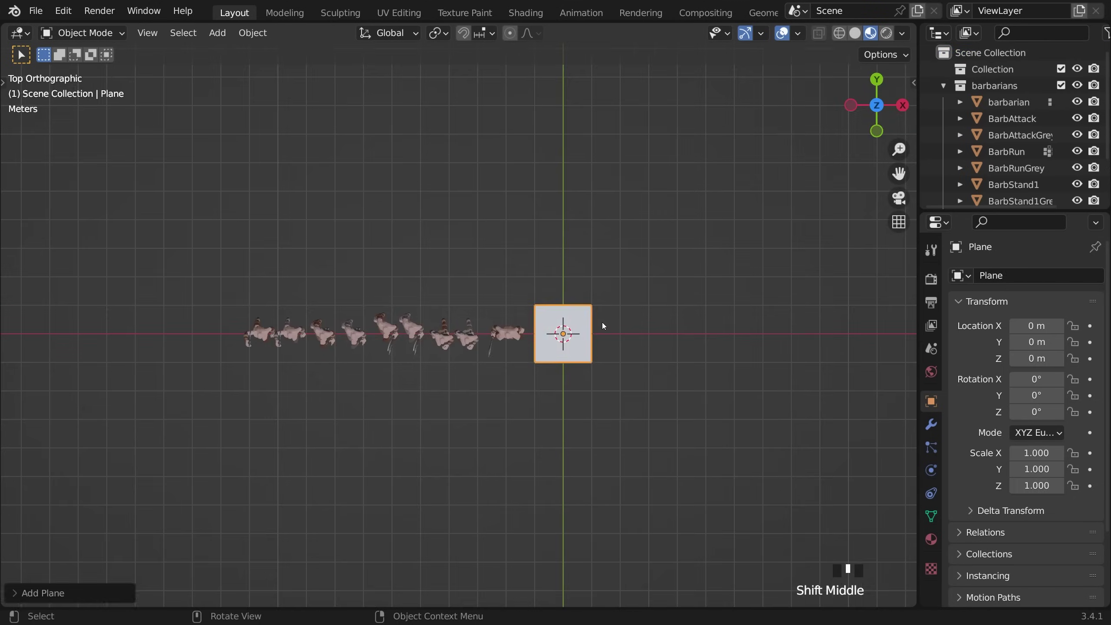
Enter Edit Mode on the new plane and stretch it wider into a rectangle.
key(Tab)
middle_drag(602, 325, 568, 380)
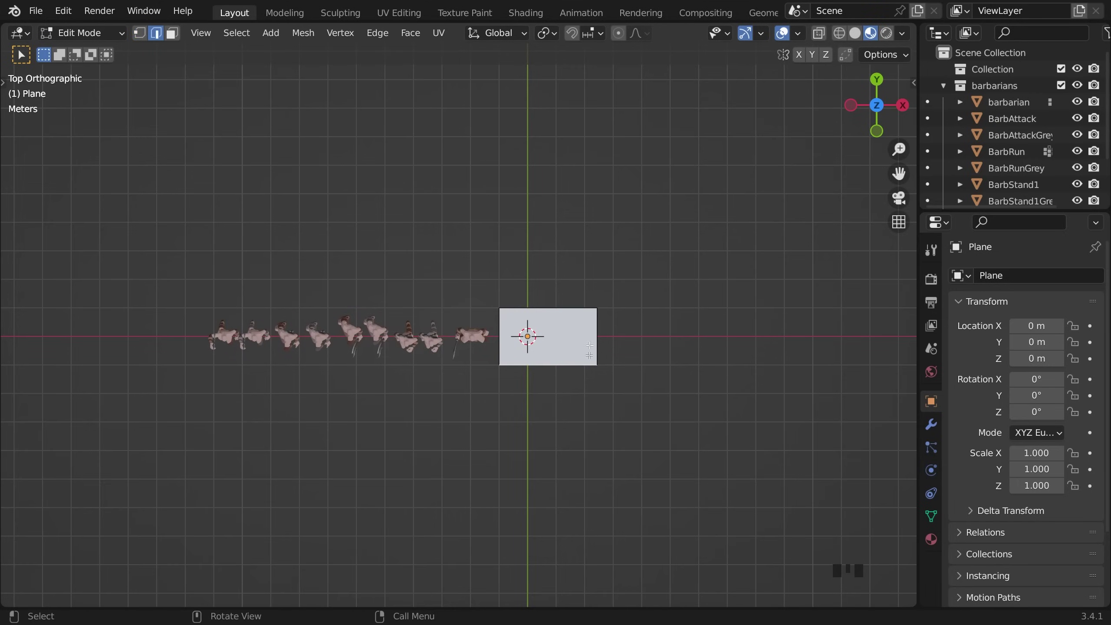
Extrude and widen the plane's bottom edge, and duplicate the top edge into a detached square.
key(e)
click(542, 439)
key(s)
click(620, 447)
scroll(526, 319, down, 3)
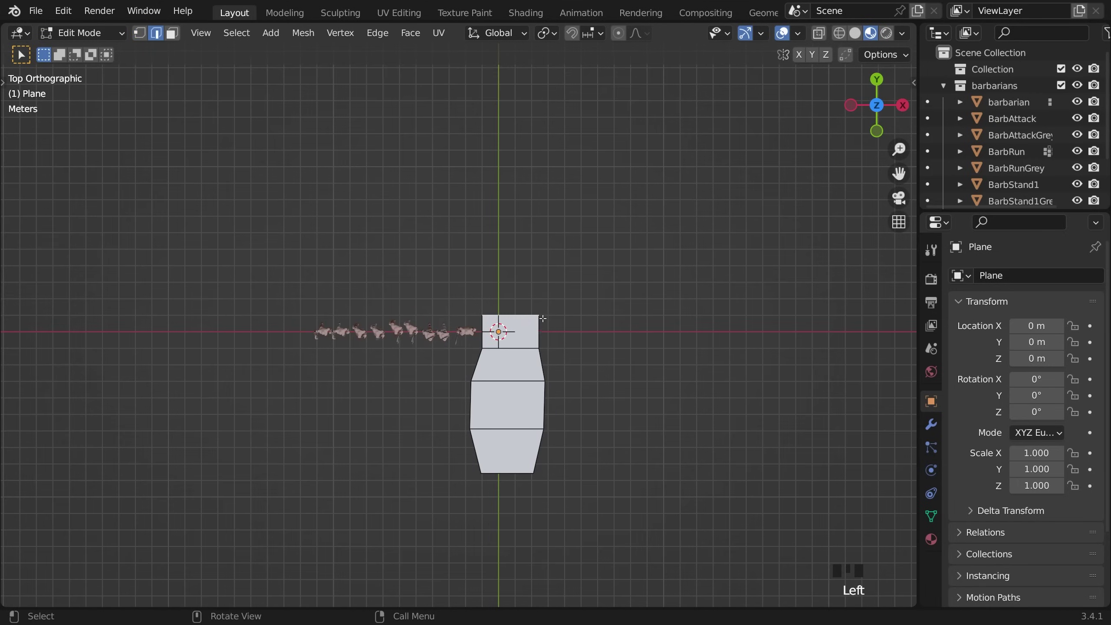
key(shift+d)
key(e)
click(529, 226)
shift+middle_drag(528, 225, 530, 294)
Nudge the right-side vertices outward, then extrude the bottom edge further down and narrow it.
key(g)
click(654, 488)
key(g)
key(g)
click(614, 513)
key(g)
shift+middle_drag(482, 354, 481, 323)
key(e)
key(s)
click(579, 515)
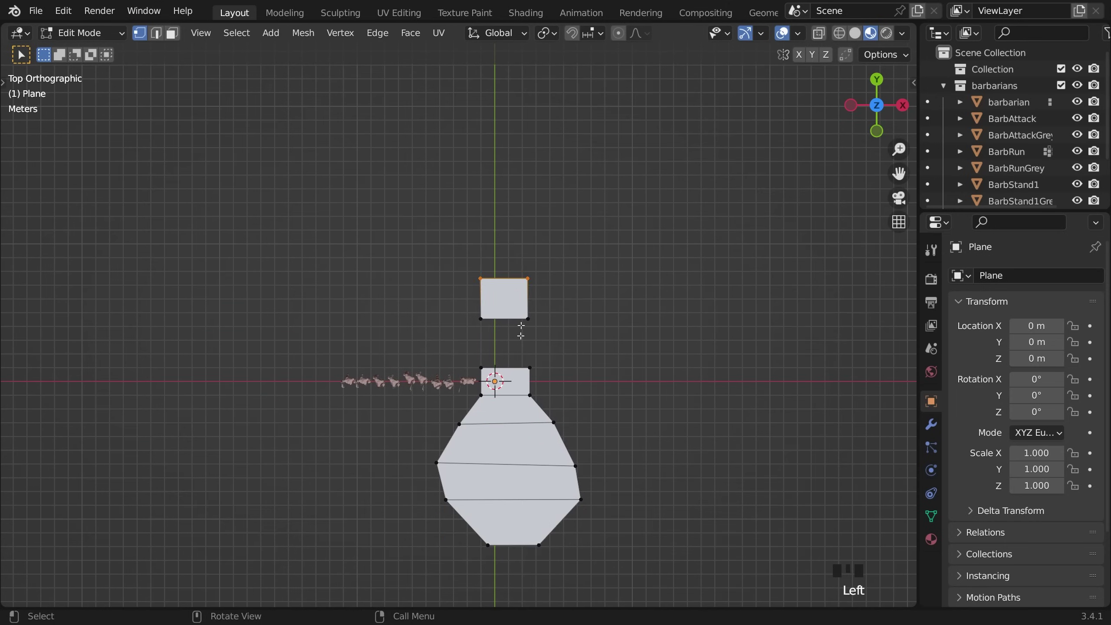
Select the bottle-shaped body, then move the detached square upward.
key(l)
shift+middle_drag(516, 420, 523, 379)
scroll(545, 141, down, 1)
drag(467, 232, 558, 301)
key(g)
click(503, 181)
Extrude the neck's top edge upward in a zigzag and push the square higher.
drag(468, 308, 542, 330)
key(e)
key(e)
key(e)
key(e)
key(e)
key(e)
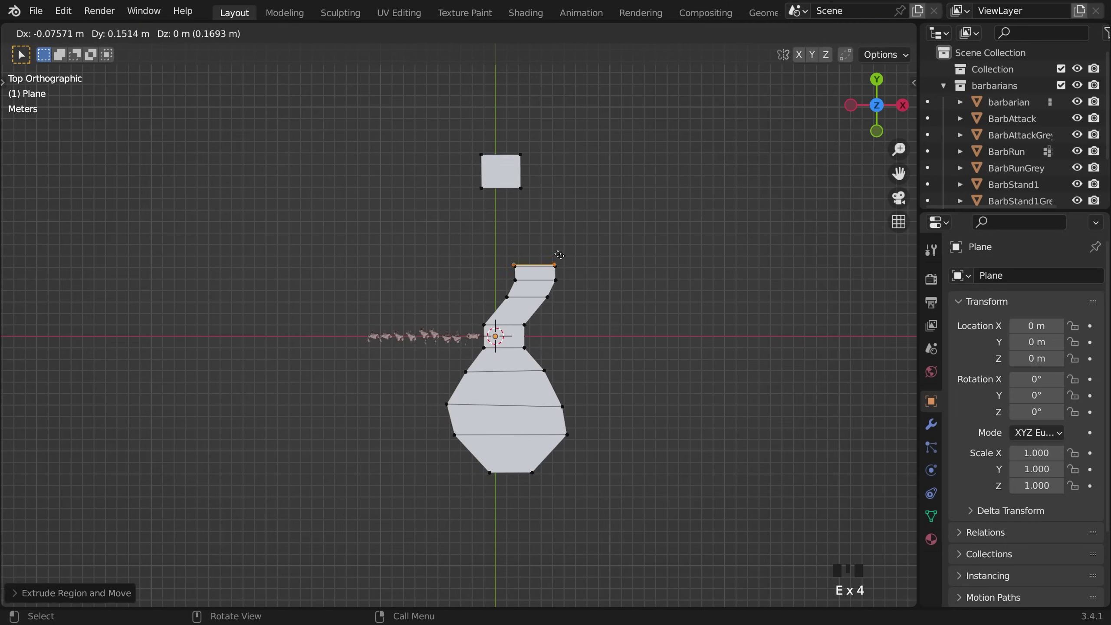
shift+middle_drag(503, 210, 507, 255)
drag(469, 183, 534, 235)
key(g)
shift+middle_drag(547, 234, 612, 284)
click(560, 314)
key(e)
In top view, repeatedly extrude and widen the square's top edge into a funnel shape.
key(KP_7)
key(e)
key(s)
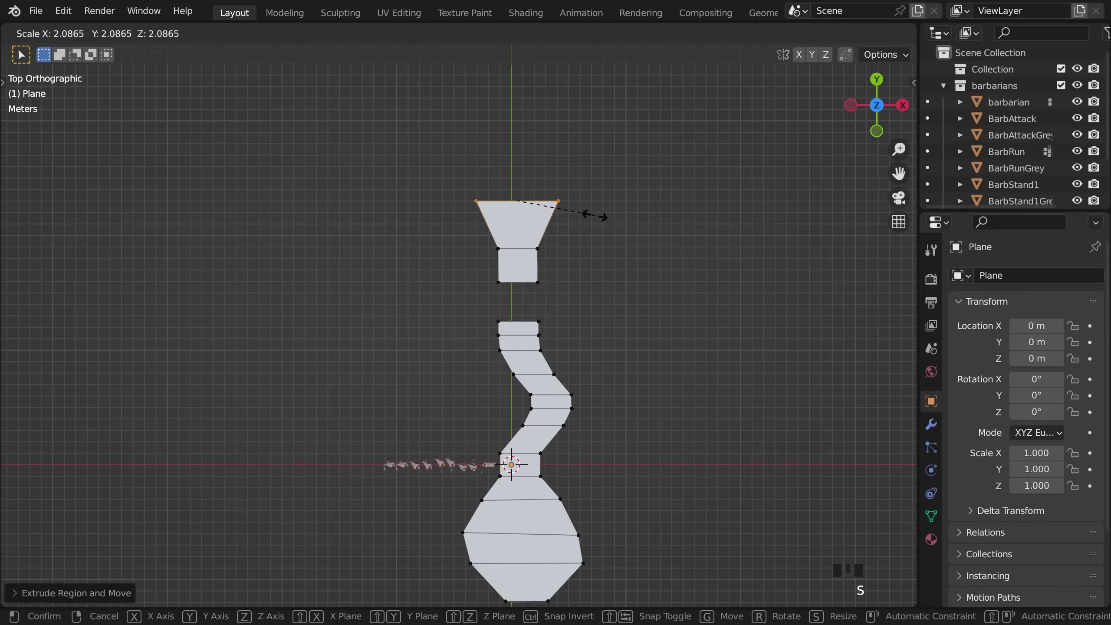
key(e)
key(s)
key(e)
key(s)
click(630, 209)
key(e)
scroll(630, 306, down, 4)
key(a)
key(s)
key(e)
shift+middle_drag(516, 284, 518, 396)
key(g)
Extrude and scale the top edge of the upper bulb, then move its top rows into place.
drag(406, 126, 599, 190)
shift+middle_drag(598, 190, 614, 79)
shift+middle_drag(527, 545, 513, 601)
shift+middle_drag(553, 191, 553, 309)
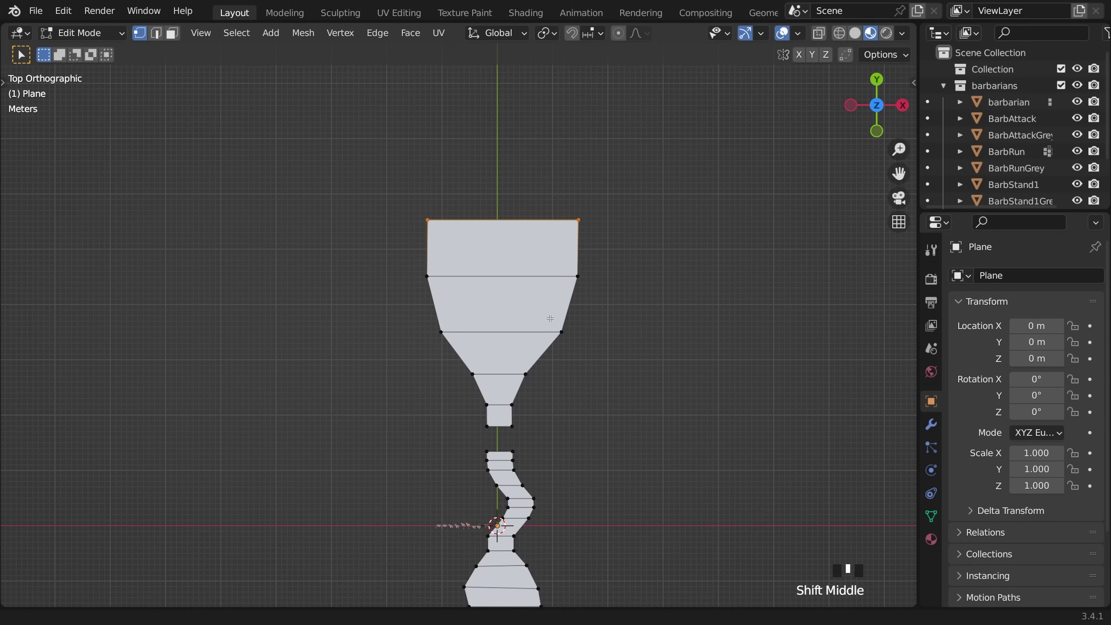
key(e)
key(s)
key(e)
key(s)
key(g)
Orbit low and high to inspect the winding outline, then return to top view.
middle_drag(612, 420, 483, 302)
scroll(553, 362, down, 1)
scroll(434, 459, up, 3)
shift+middle_drag(435, 459, 479, 379)
middle_drag(485, 258, 536, 319)
key(KP_7)
In face select mode, select all faces and extrude the whole outline downward.
key(3)
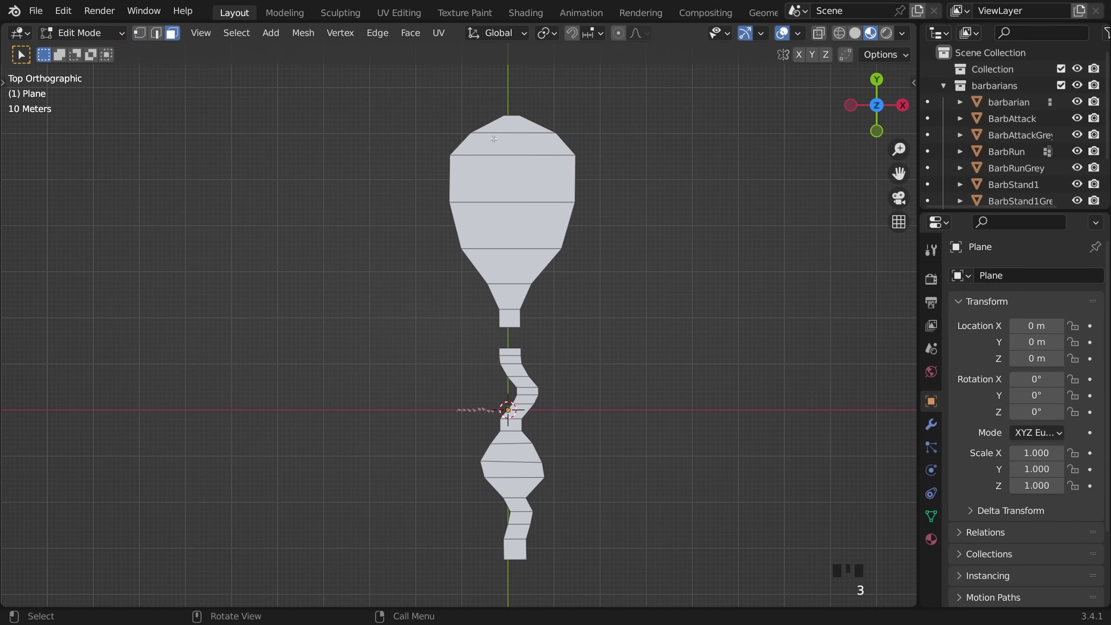
key(a)
middle_drag(595, 445, 477, 280)
key(e)
click(475, 337)
click(797, 33)
click(717, 332)
middle_drag(474, 340, 610, 346)
Recalculate the normals outward, then lower an end face along Z with proportional editing.
key(a)
key(shift+n)
click(797, 33)
click(718, 332)
click(374, 372)
key(o)
key(g)
key(z)
click(470, 318)
Lower the top bulge and the tail faces vertically along Z.
key(g)
key(z)
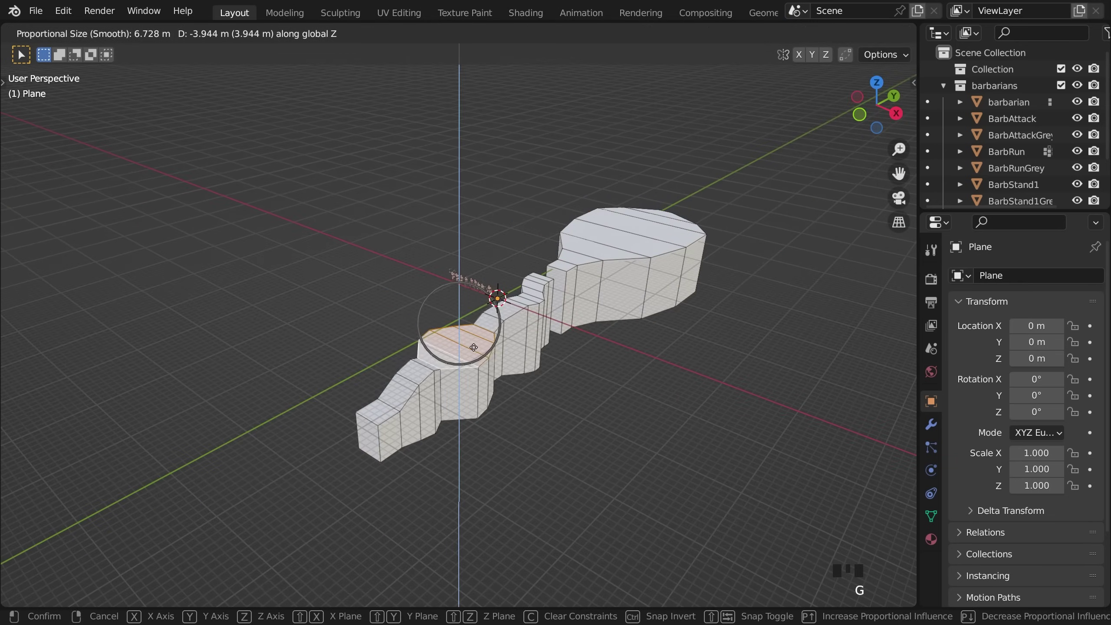
click(474, 347)
middle_drag(474, 347, 417, 370)
click(395, 303)
key(g)
key(z)
click(421, 303)
middle_drag(422, 303, 503, 372)
key(KP_7)
Move the upper bulb's faces along Y.
drag(383, 151, 513, 287)
key(g)
key(y)
click(481, 342)
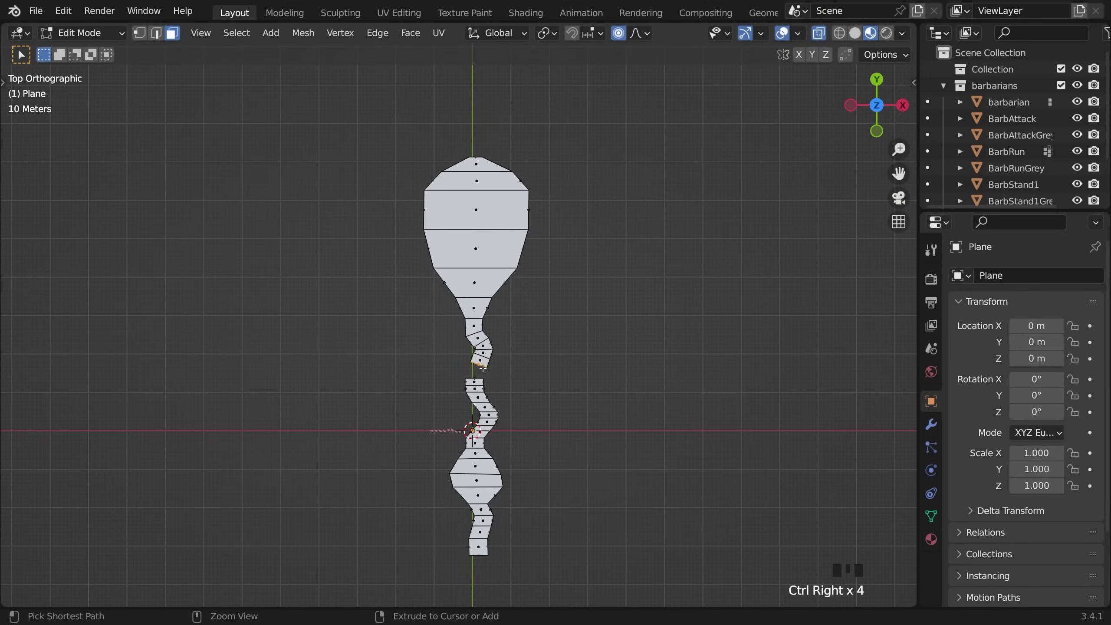
ctrl+right_click(479, 364)
middle_drag(479, 364, 406, 315)
Rotate the neck edges and slide an edge loop along the neck.
key(KP_7)
scroll(481, 372, up, 5)
key(r)
click(575, 364)
key(g)
key(r)
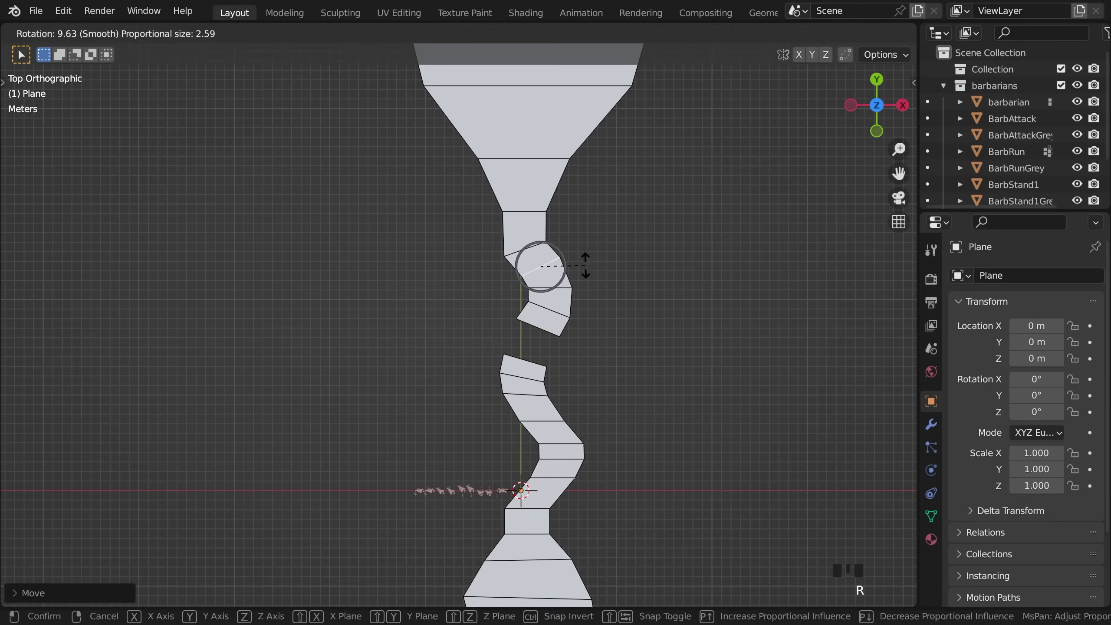
click(585, 261)
alt+click(550, 240)
key(g)
key(g)
click(552, 259)
scroll(525, 350, down, 4)
middle_drag(568, 385, 578, 329)
Scale the bottom faces outward in see-through mode to widen the base.
key(3)
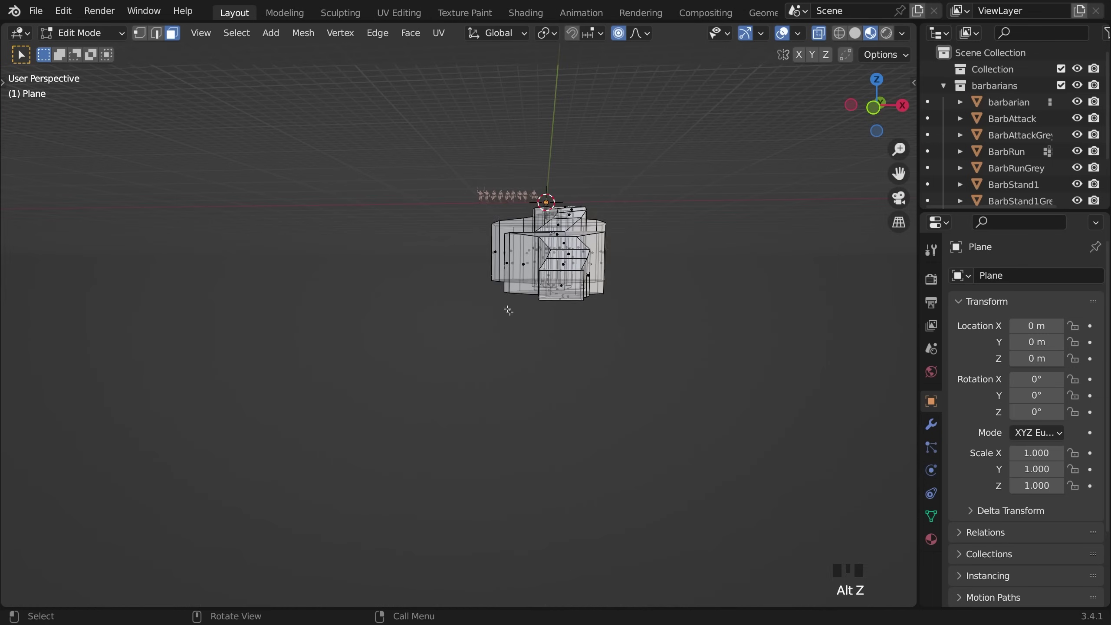
key(alt+z)
key(s)
click(684, 315)
middle_drag(684, 315, 511, 280)
Reshape the large bulb by moving its bottom edge and bottom vertices along Y.
key(2)
click(615, 342)
key(g)
click(634, 352)
key(1)
click(587, 392)
shift+click(621, 303)
key(g)
key(y)
click(645, 334)
middle_drag(380, 350, 516, 341)
Extrude the tail's end face along Y and lower its top edge.
scroll(472, 332, up, 4)
key(3)
click(424, 317)
key(e)
key(y)
click(420, 345)
key(2)
click(396, 343)
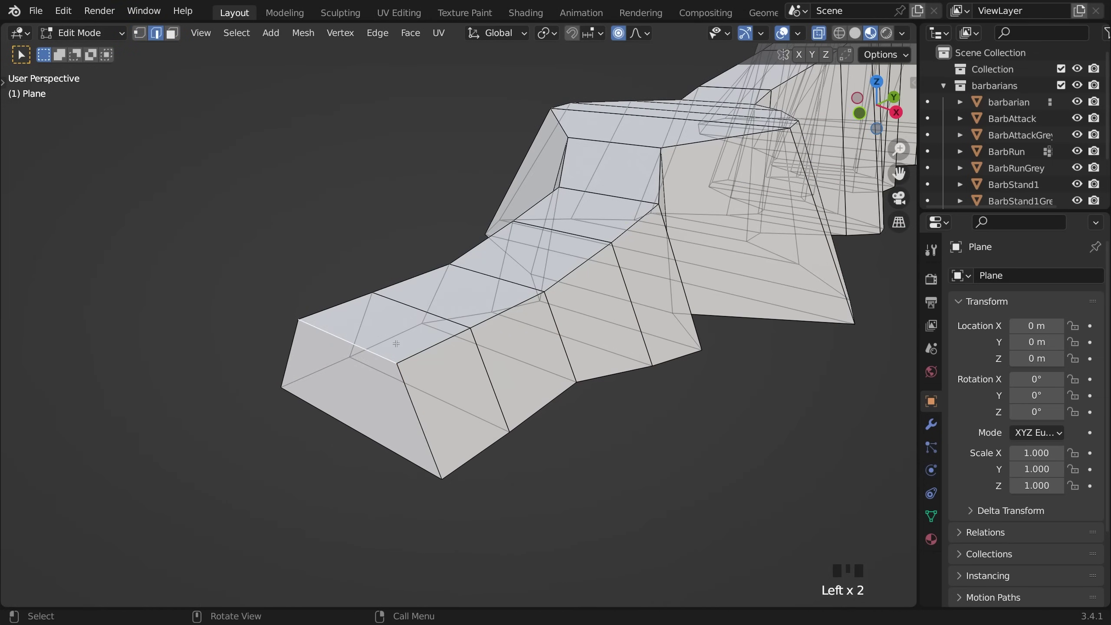
key(g)
key(z)
click(395, 357)
middle_drag(395, 357, 396, 385)
scroll(503, 376, down, 8)
Return to Object Mode, place the 3D cursor beside the island and change shading.
key(alt+z)
middle_drag(590, 382, 591, 329)
key(Tab)
shift+right_click(647, 308)
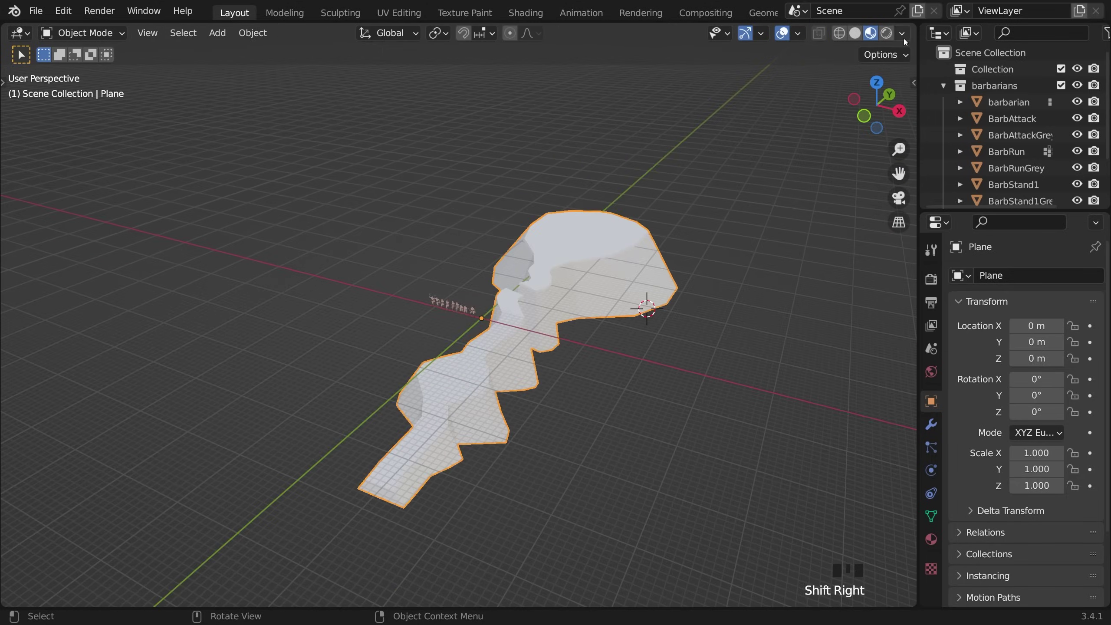
click(902, 33)
click(902, 33)
middle_drag(743, 332, 702, 339)
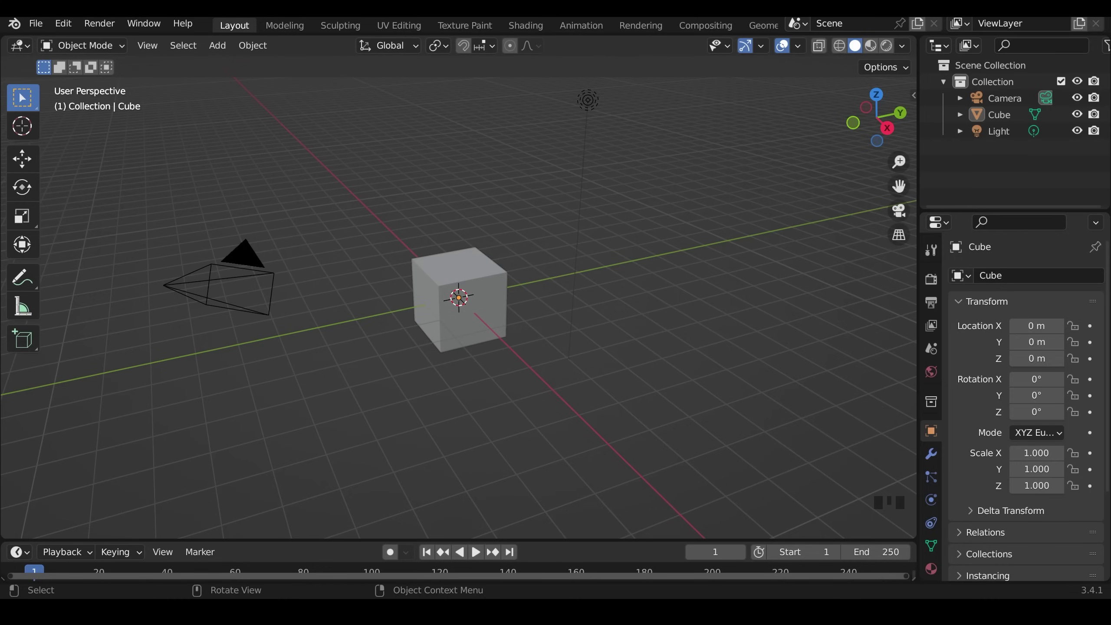
Replace the default cube with an icosphere set to 1 subdivision.
click(530, 312)
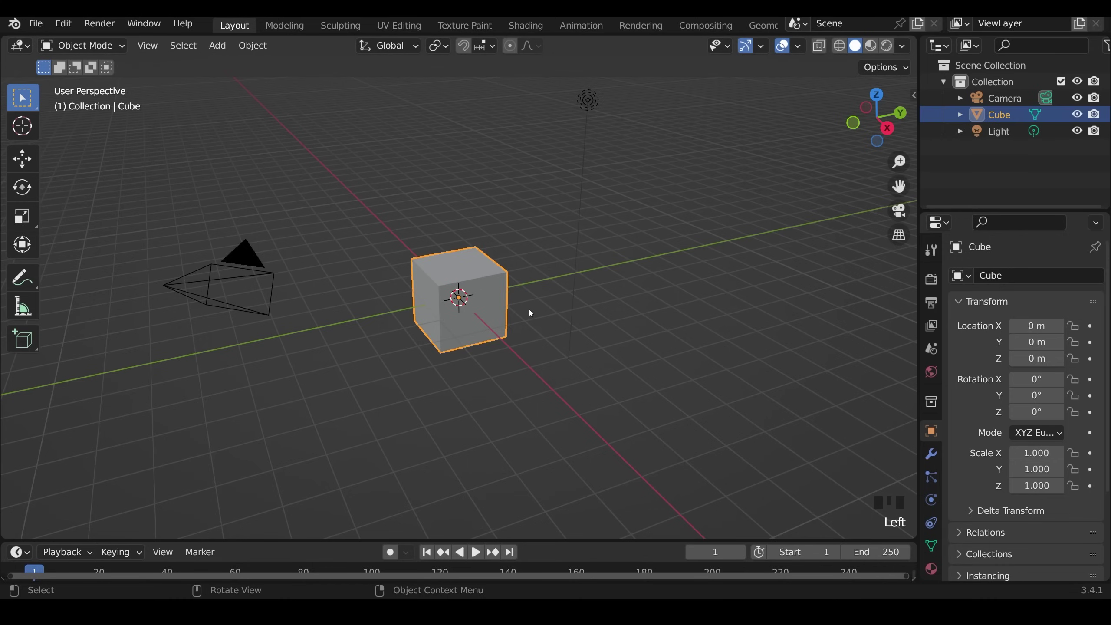
key(Delete)
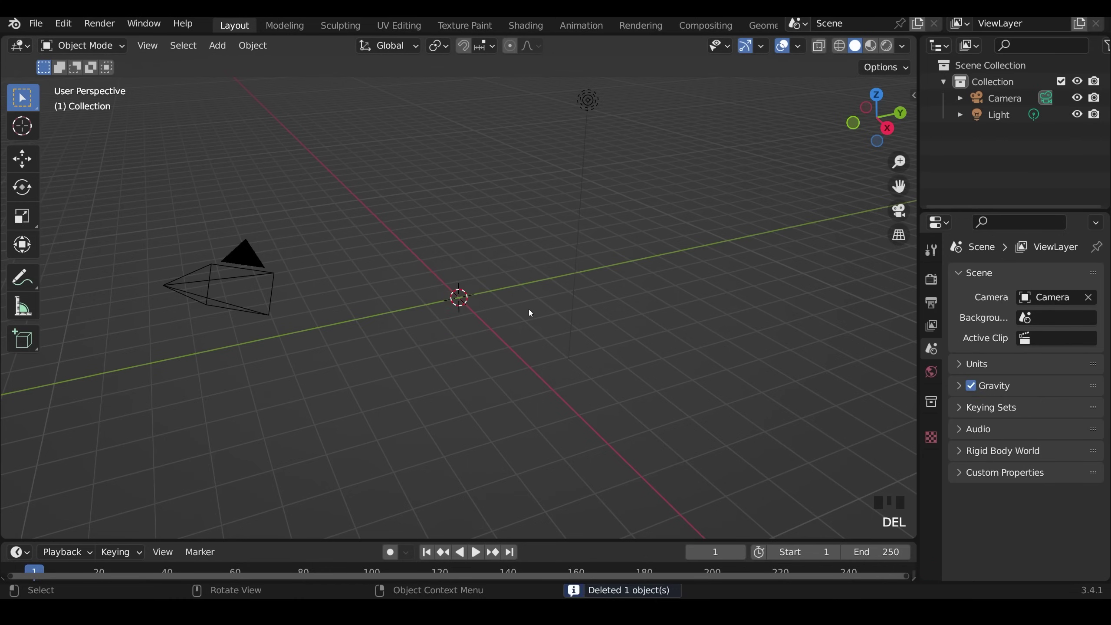
click(218, 46)
mouse_move(263, 64)
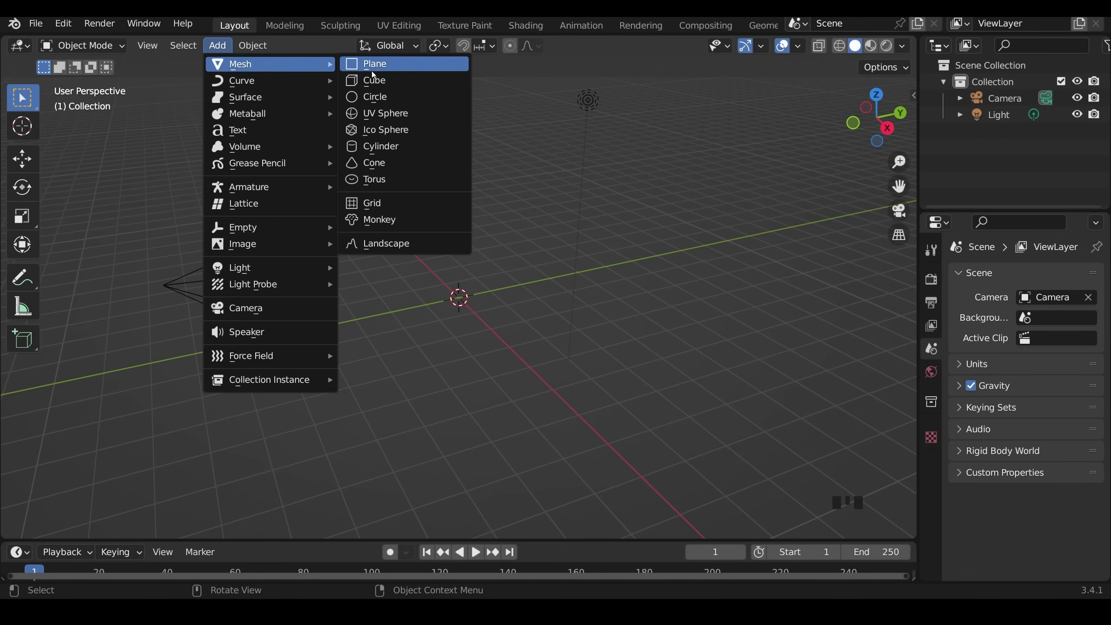
click(376, 131)
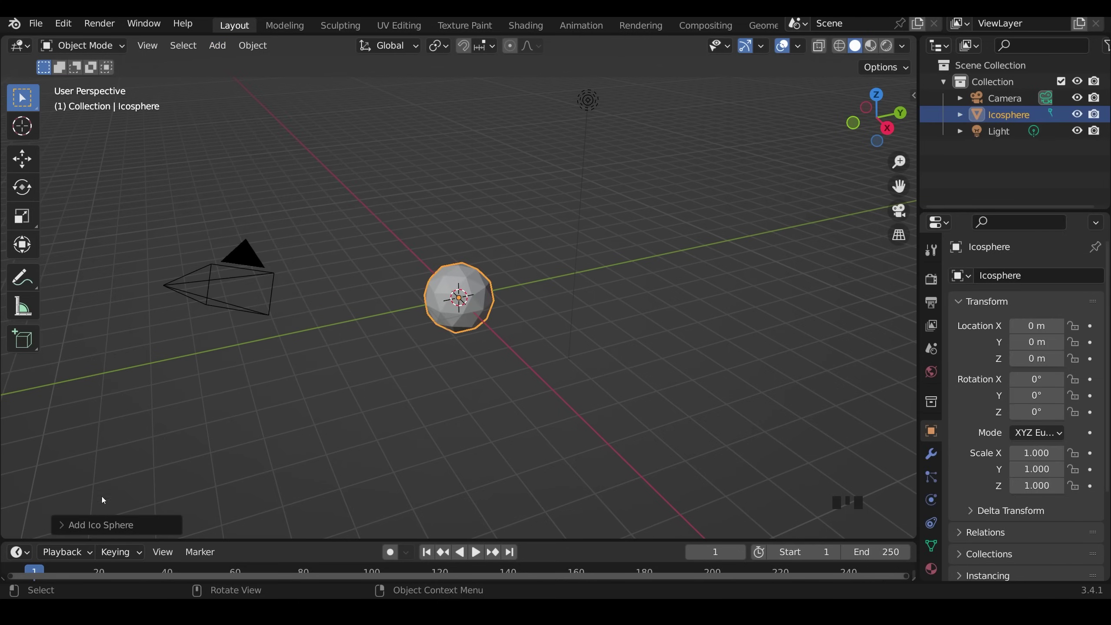
click(63, 524)
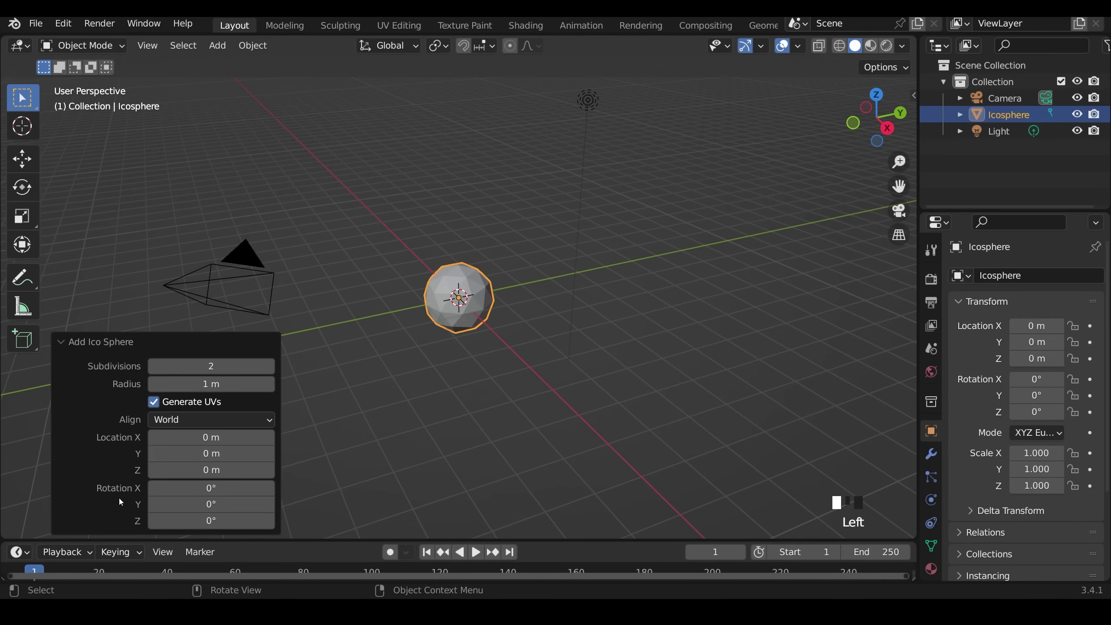
click(153, 366)
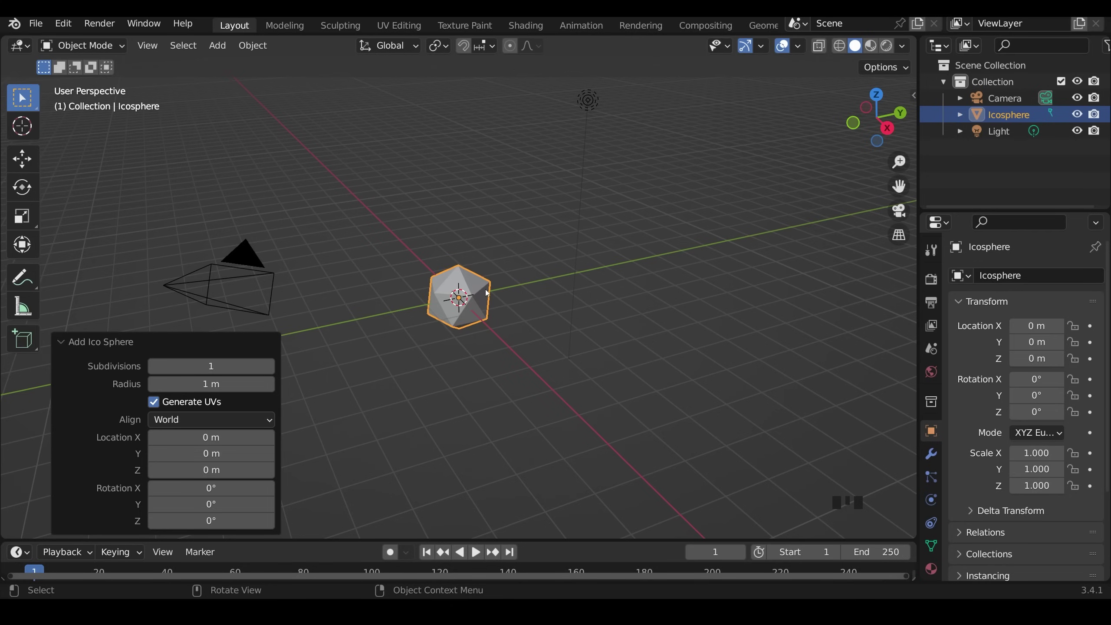
scroll(487, 293, up, 6)
middle_drag(478, 299, 518, 276)
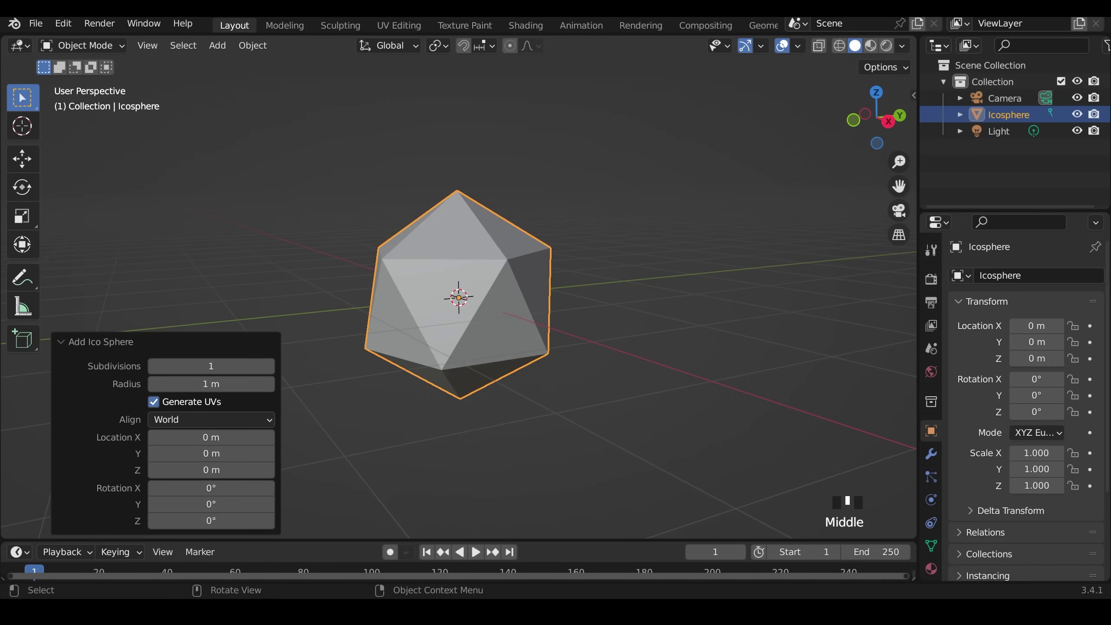
Stretch the icosphere to 1.592 along Z and enter Edit Mode.
key(s)
key(z)
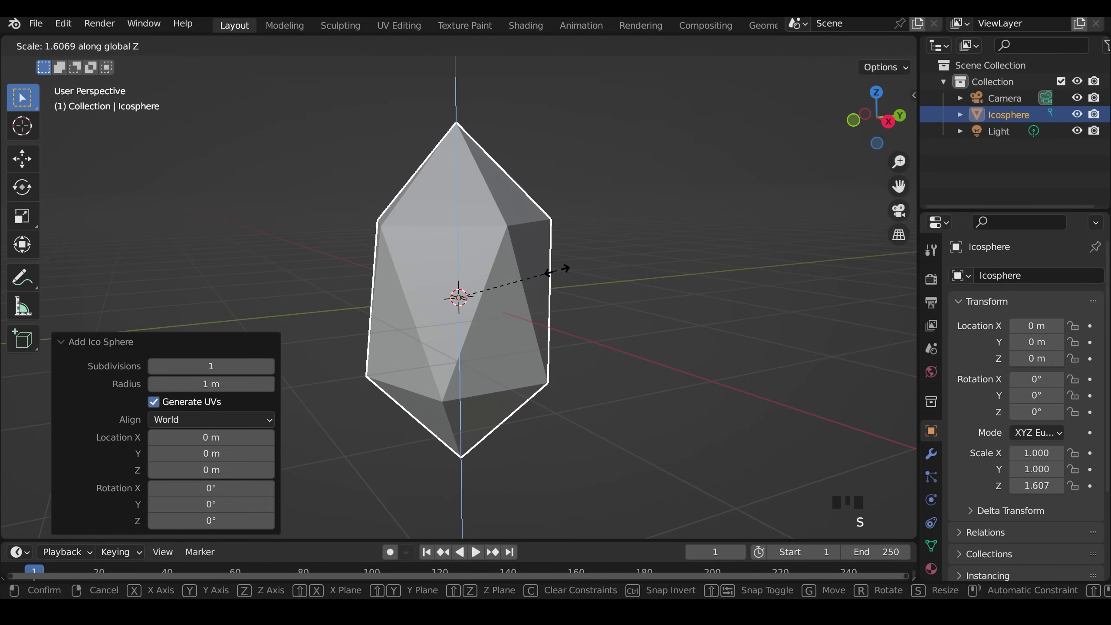
click(555, 271)
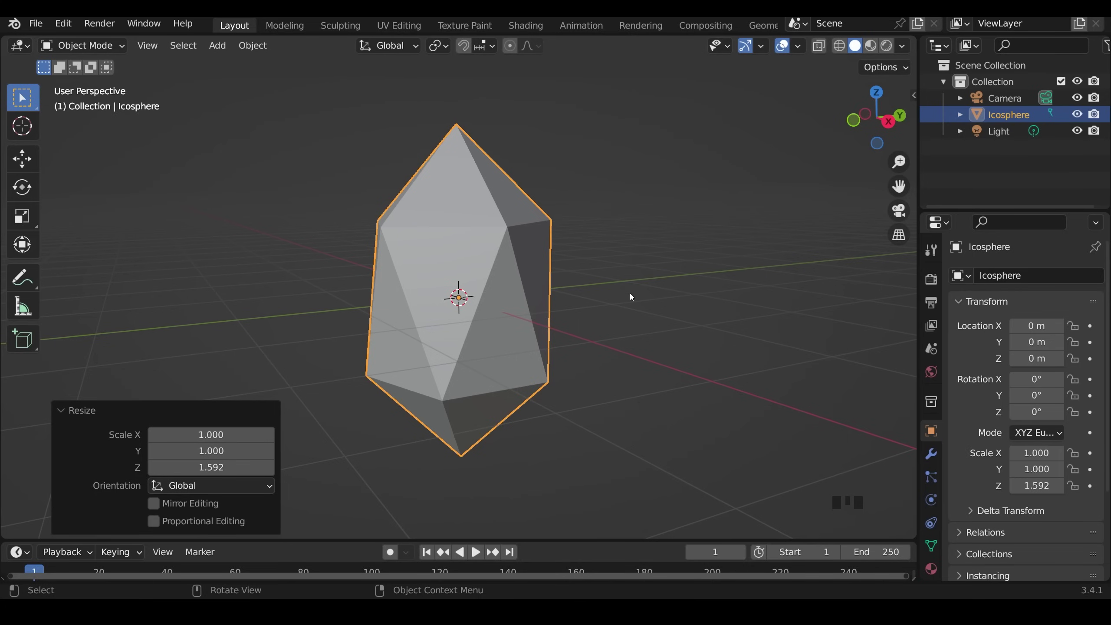
key(Tab)
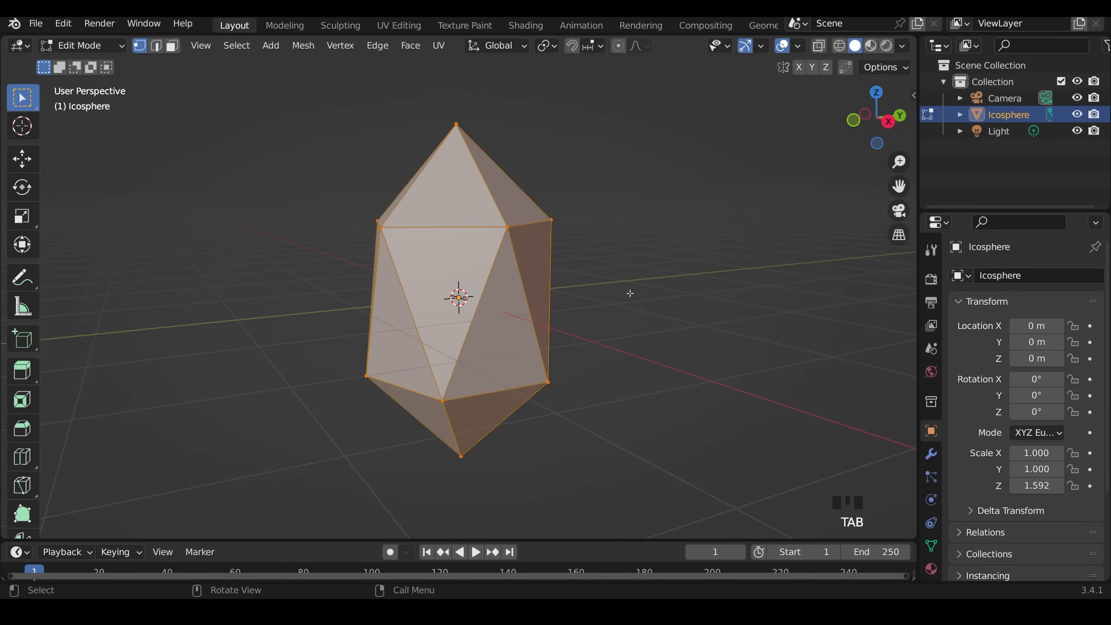
click(92, 52)
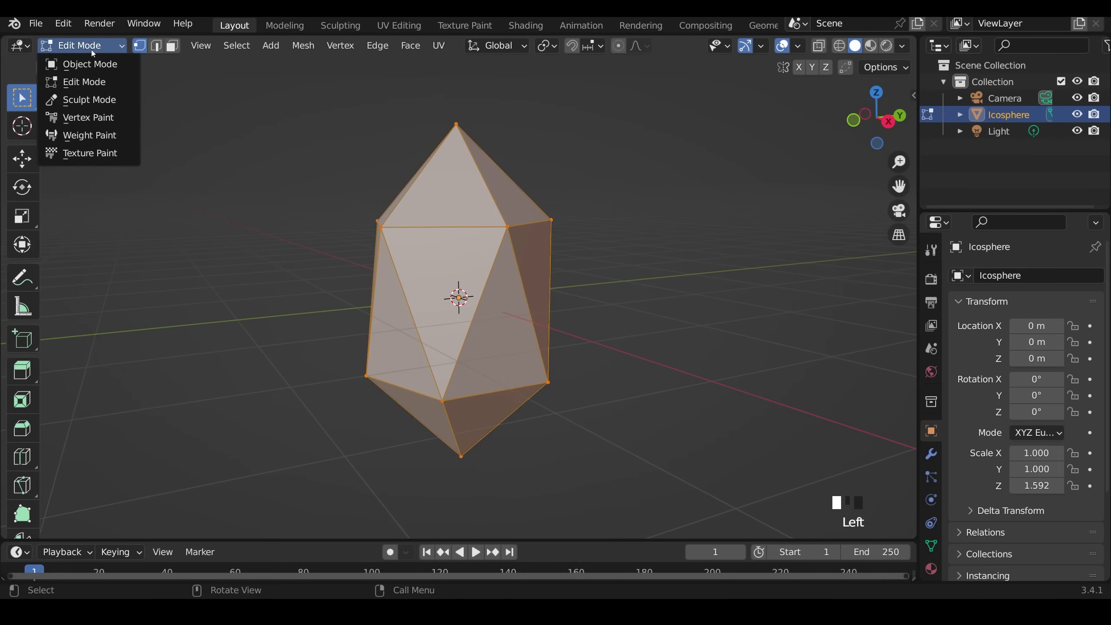
click(89, 86)
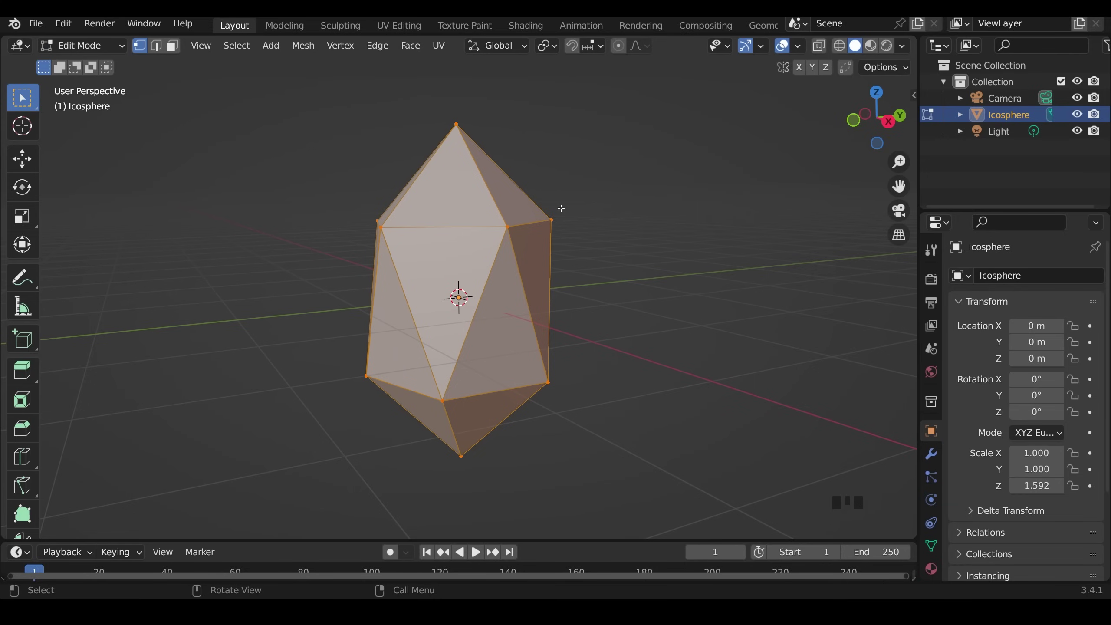
Bevel an upper corner vertex into a pentagonal facet at 0.276 m.
click(514, 224)
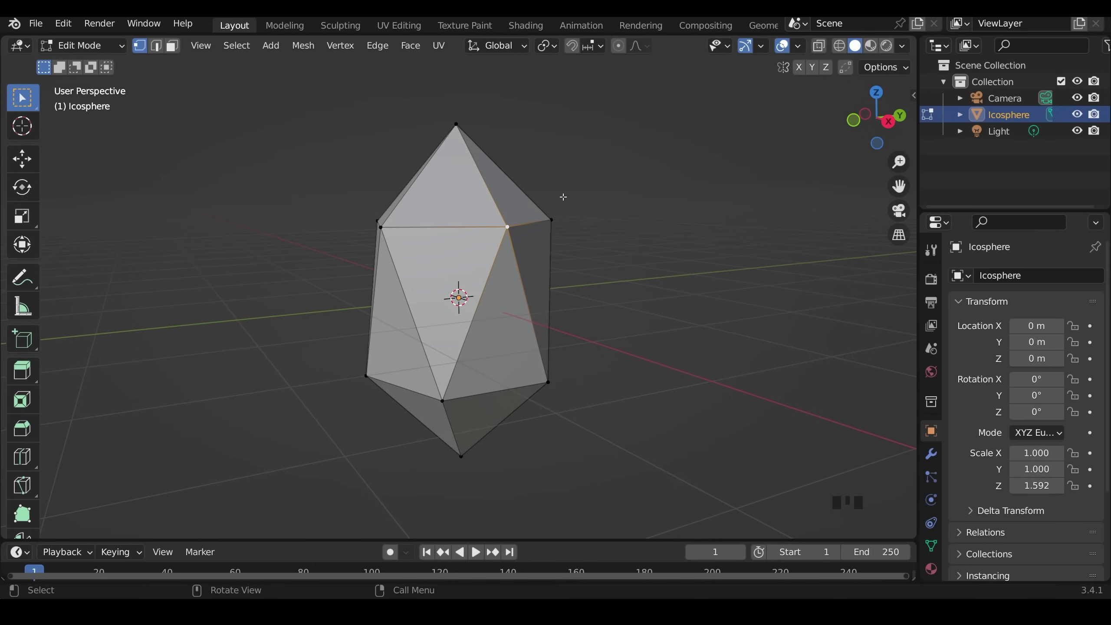
key(ctrl+b)
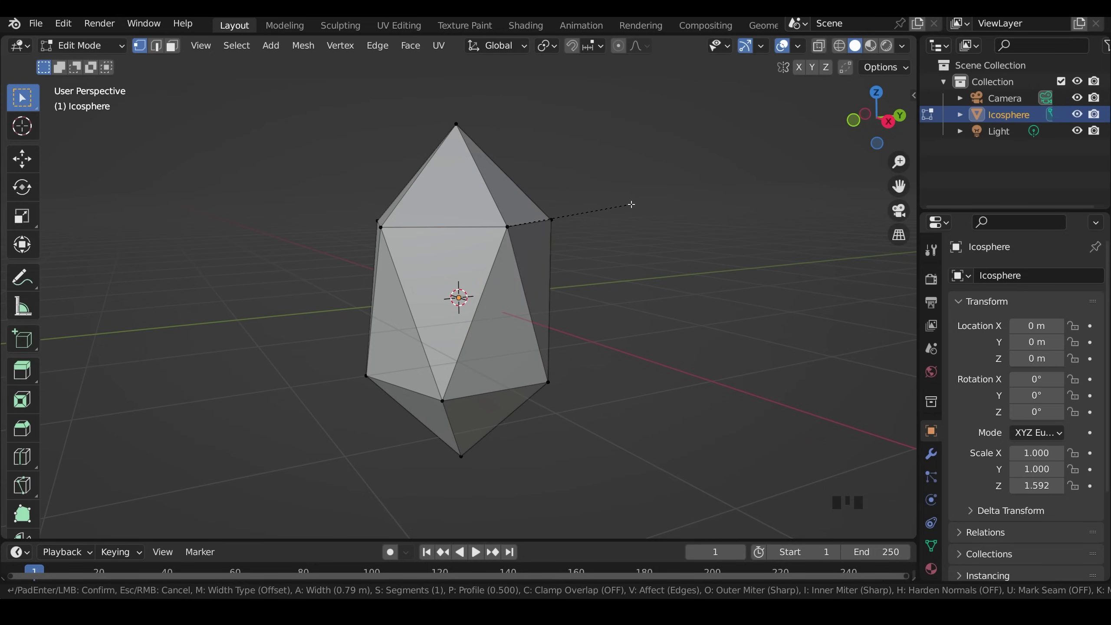
key(v)
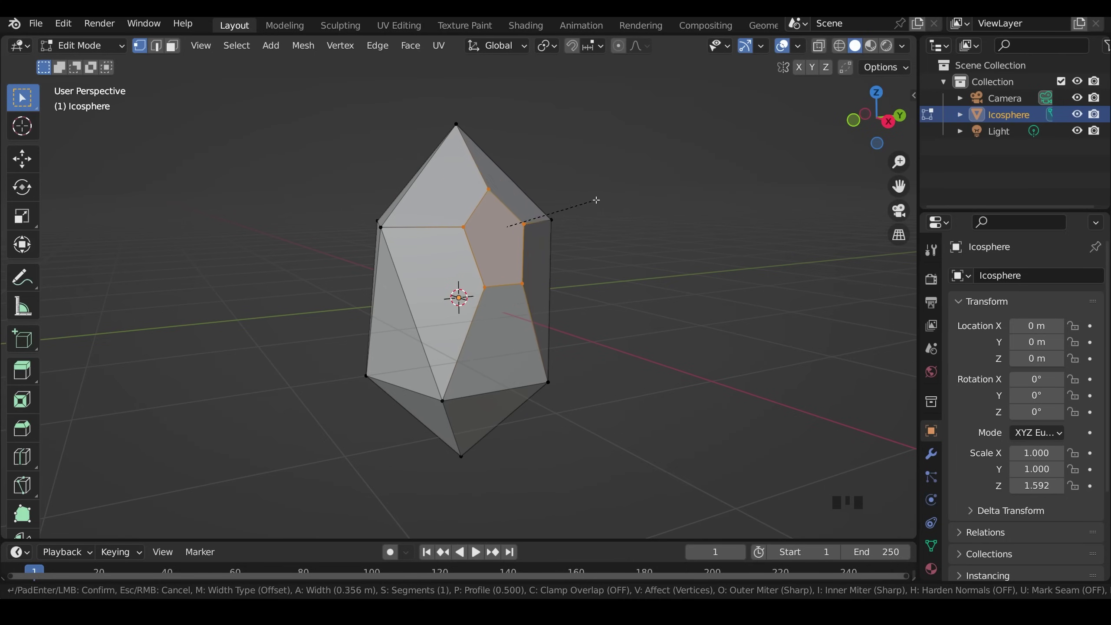
click(591, 203)
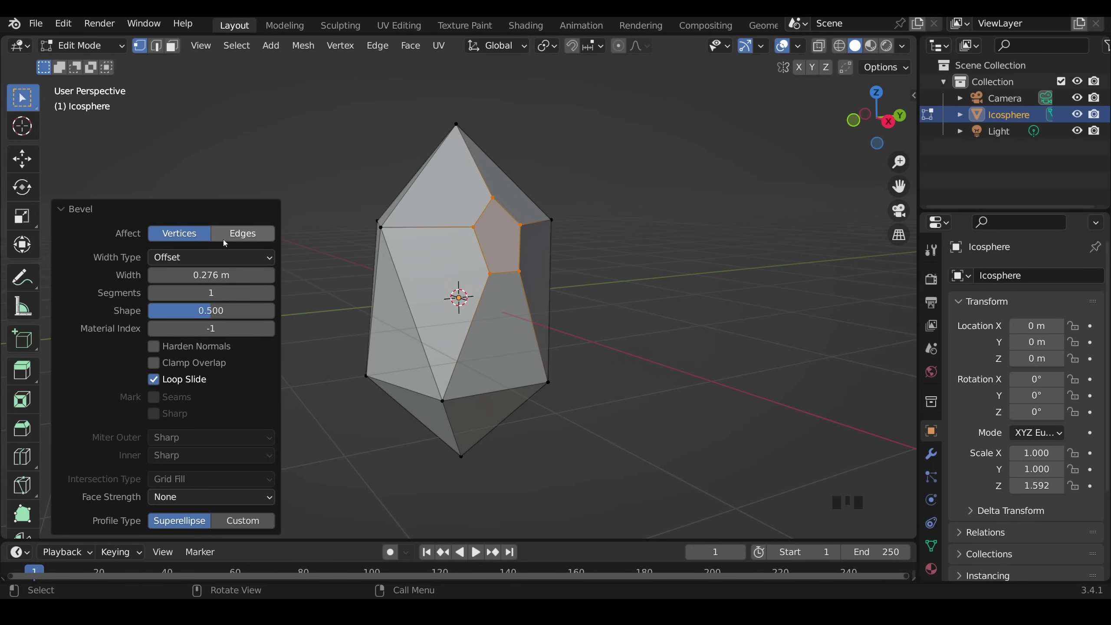
Vertex-bevel the lower front corner into a second pentagonal facet, 0.216 m wide.
click(441, 401)
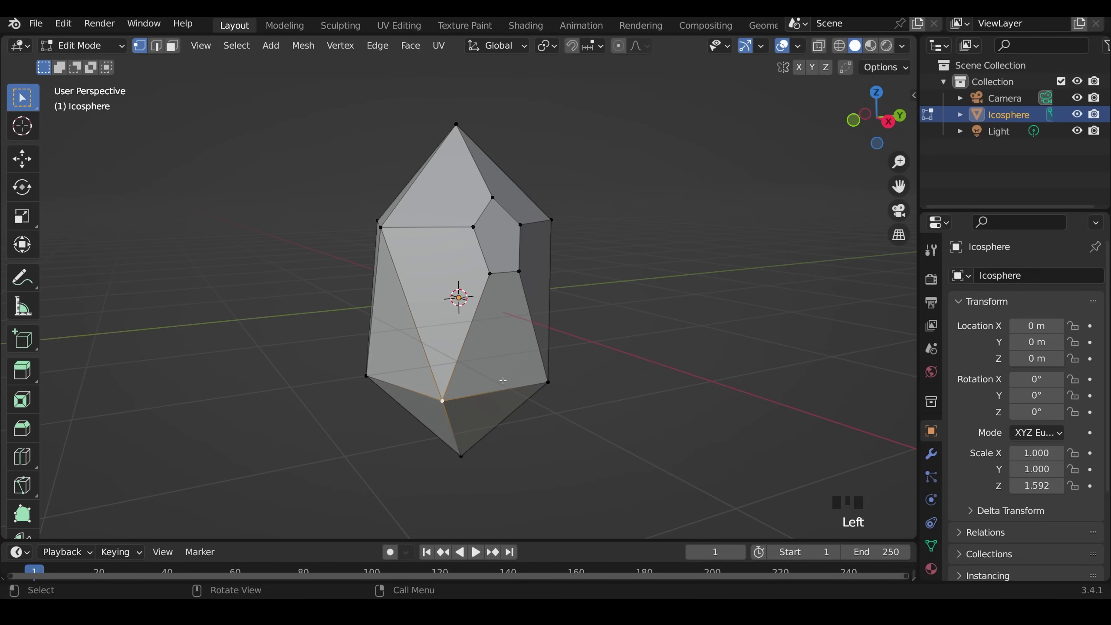
key(shift+ctrl+b)
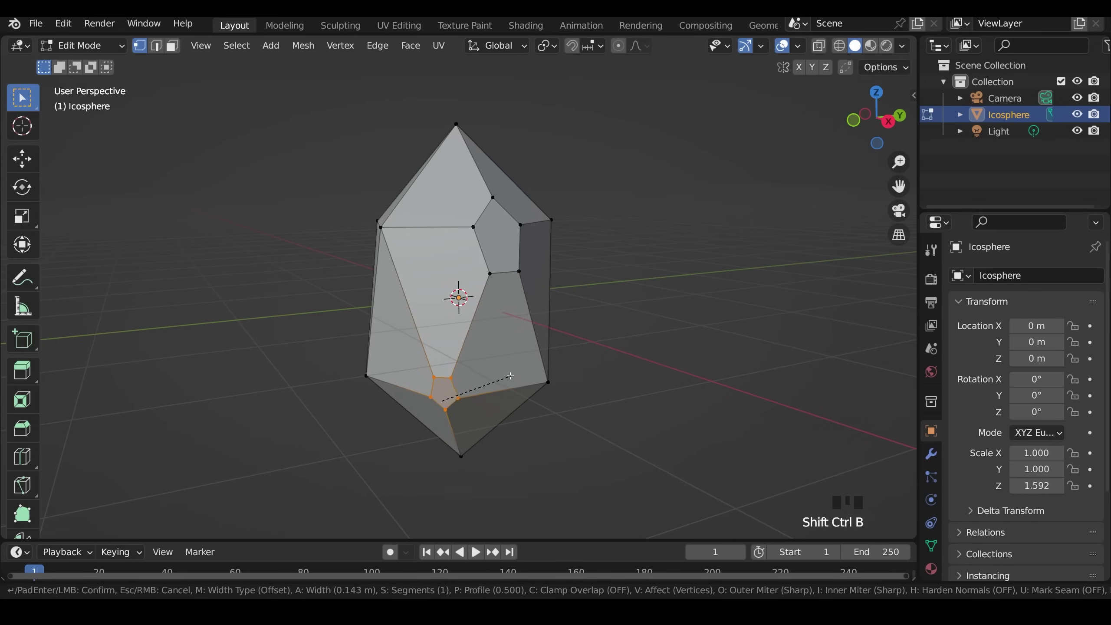
click(442, 414)
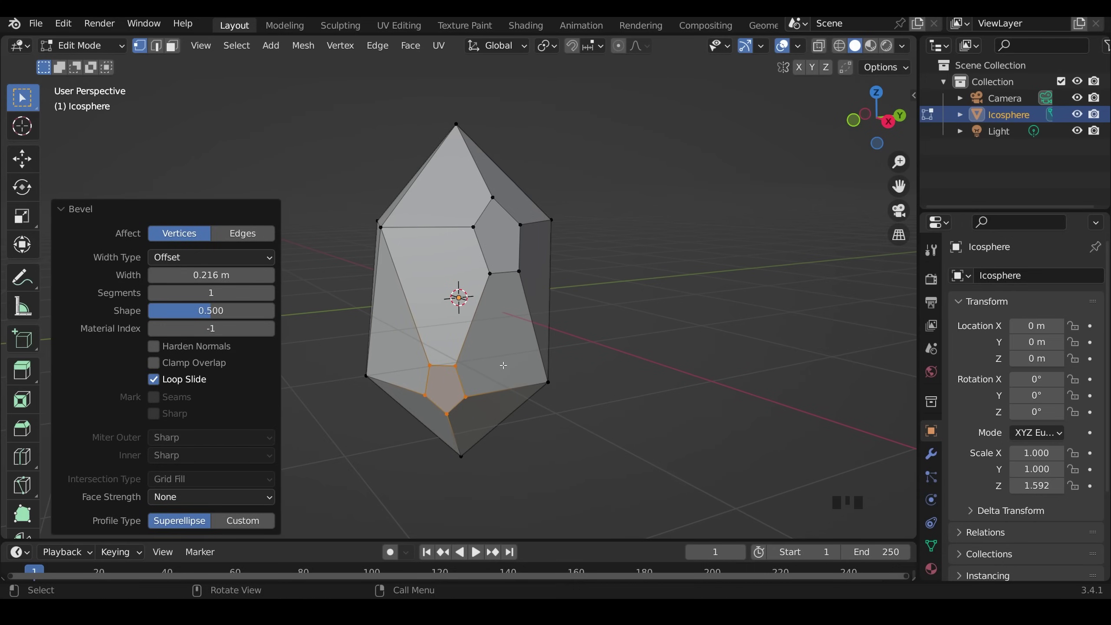
click(488, 274)
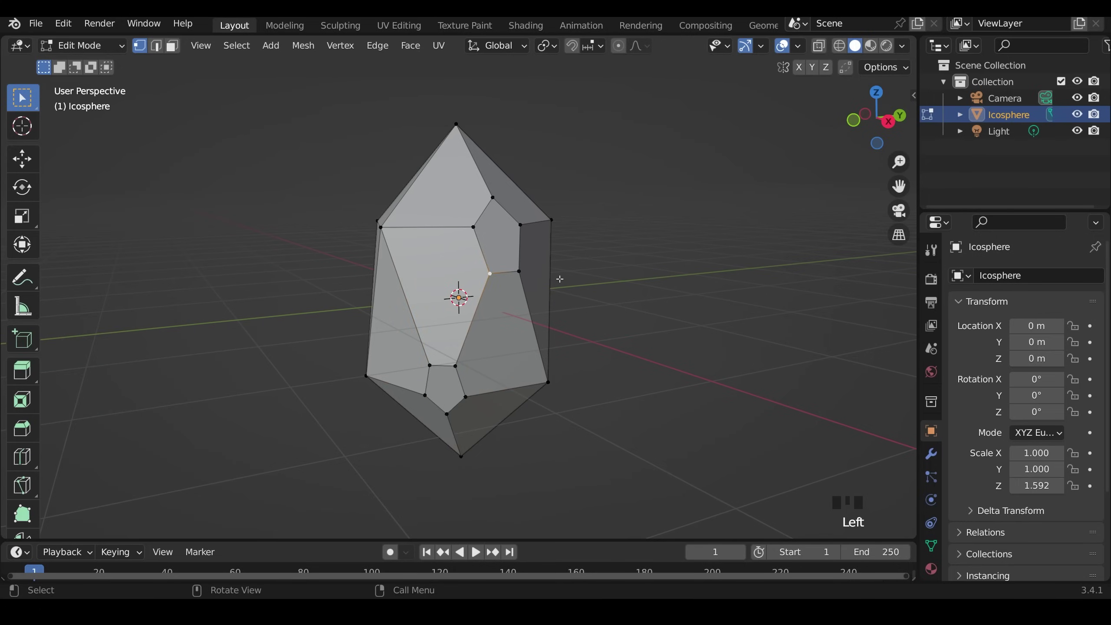
Slide two vertices along their edges, the second to factor 0.248.
key(g)
key(g)
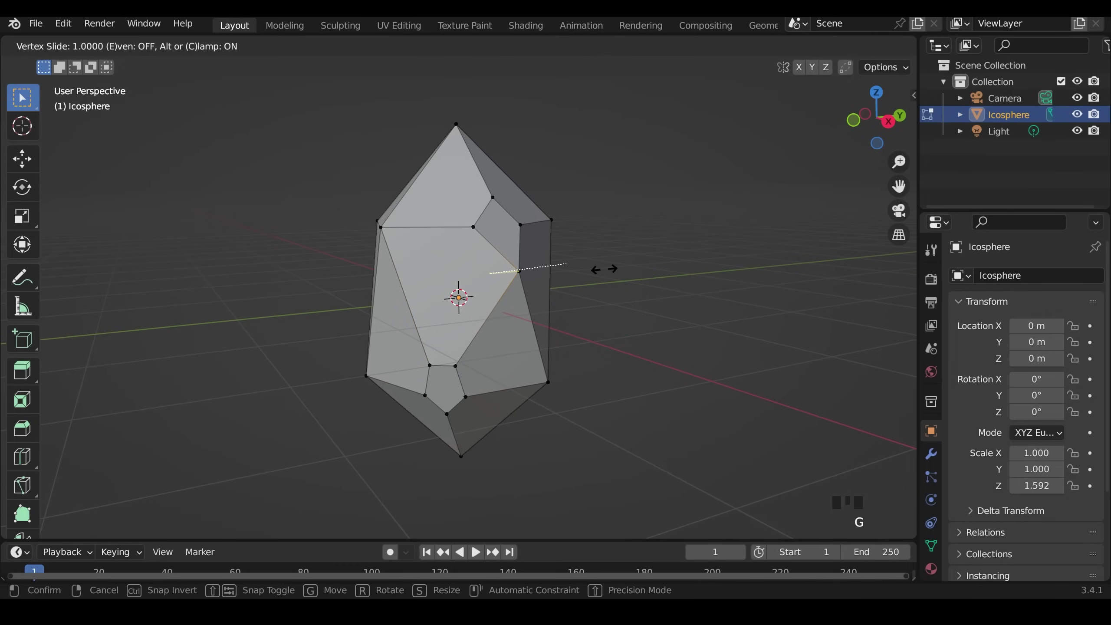
click(603, 268)
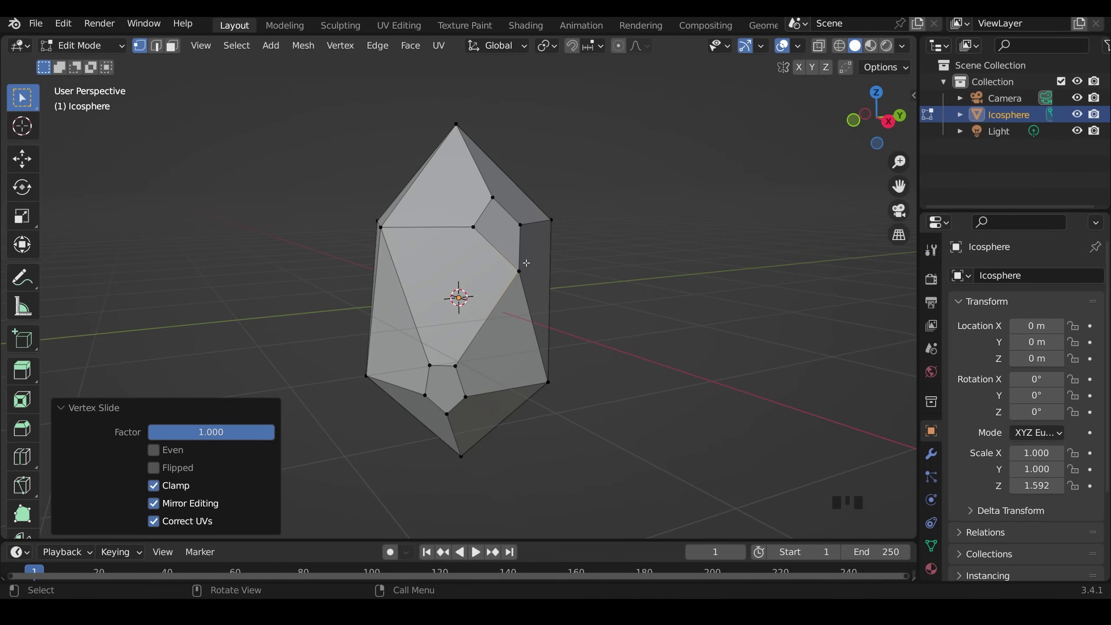
key(g)
key(g)
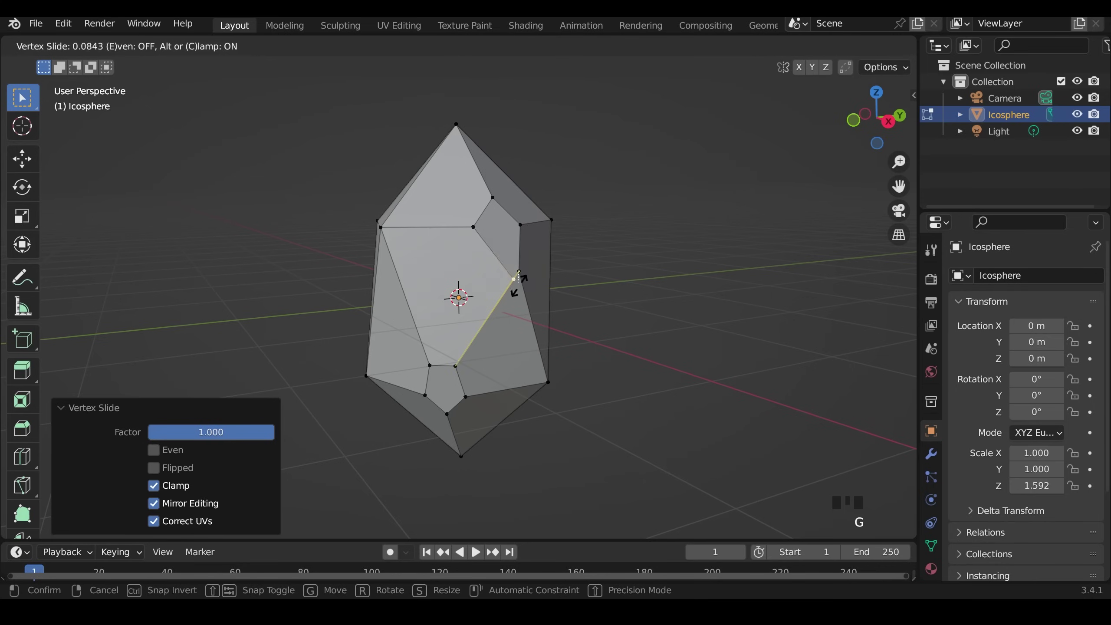
click(514, 302)
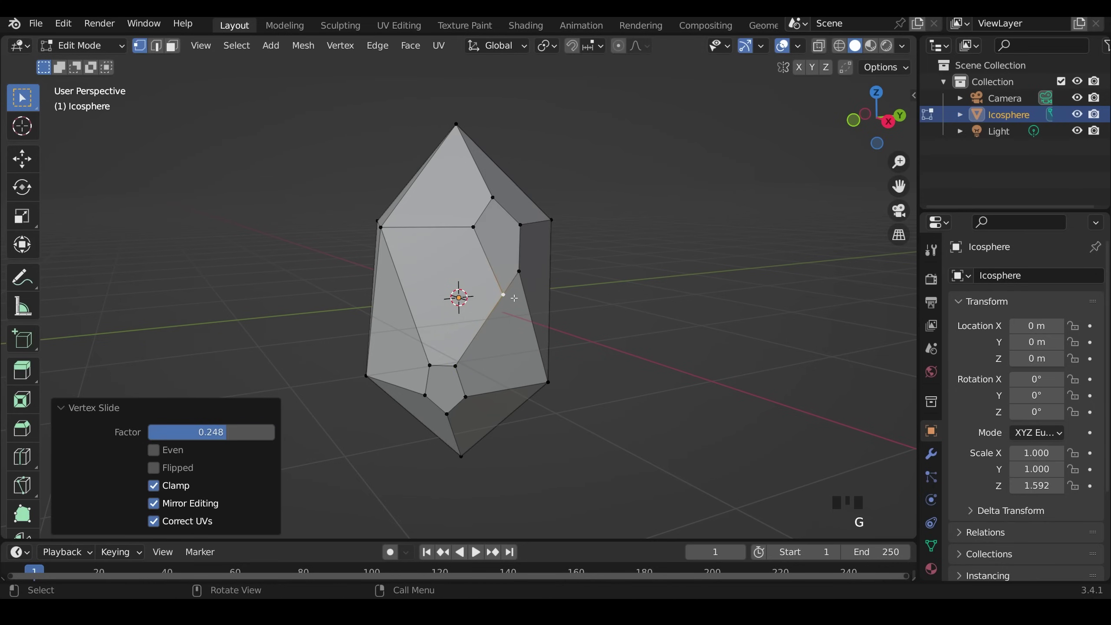
Enable Auto Merge and slide stray vertices onto their neighbours to merge them.
click(844, 71)
key(g)
key(g)
click(557, 256)
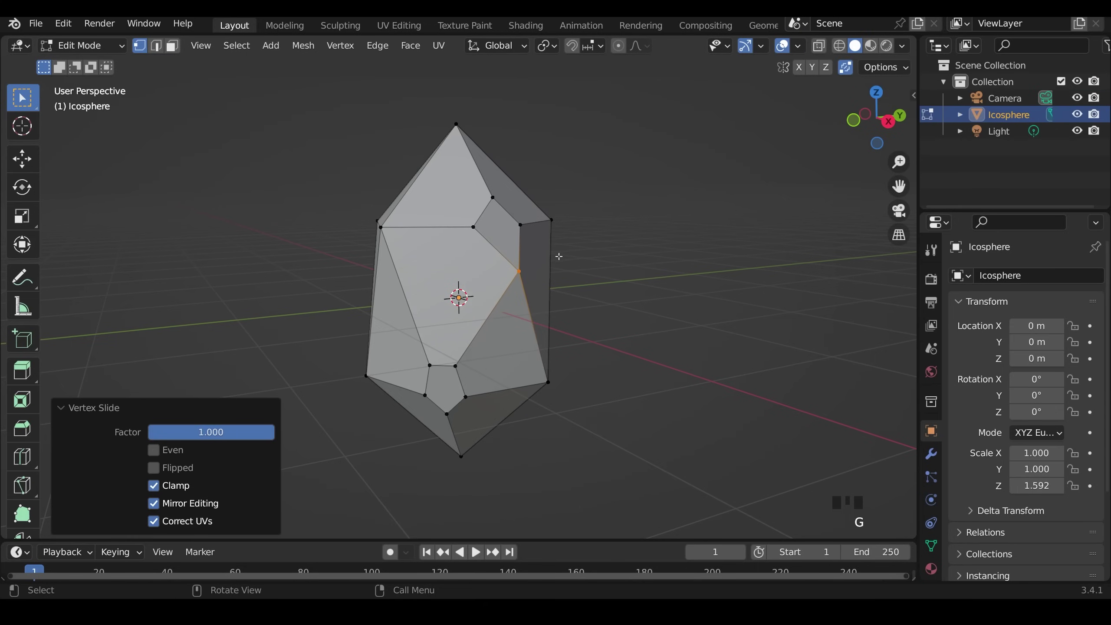
key(g)
right_click(523, 272)
click(456, 366)
key(g)
key(g)
click(490, 398)
key(g)
key(g)
click(585, 365)
Slide three more lower vertices along their edges to tidy the bottom of the rock.
middle_drag(473, 393, 511, 381)
click(466, 358)
key(g)
key(g)
click(448, 300)
click(453, 389)
key(g)
key(g)
click(434, 380)
click(474, 407)
key(g)
key(g)
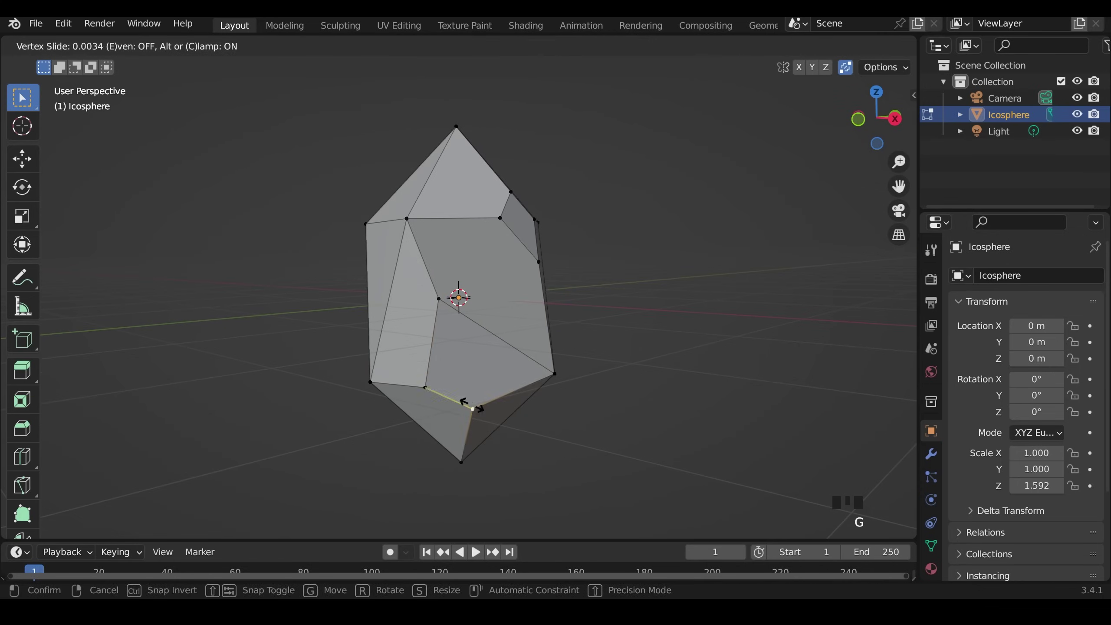
click(471, 423)
Bevel the top vertex into a pentagonal facet and slide one new vertex down its edge.
middle_drag(485, 343, 529, 381)
scroll(491, 171, up, 1)
middle_drag(463, 103, 481, 204)
click(471, 124)
key(ctrl+shift+b)
click(485, 201)
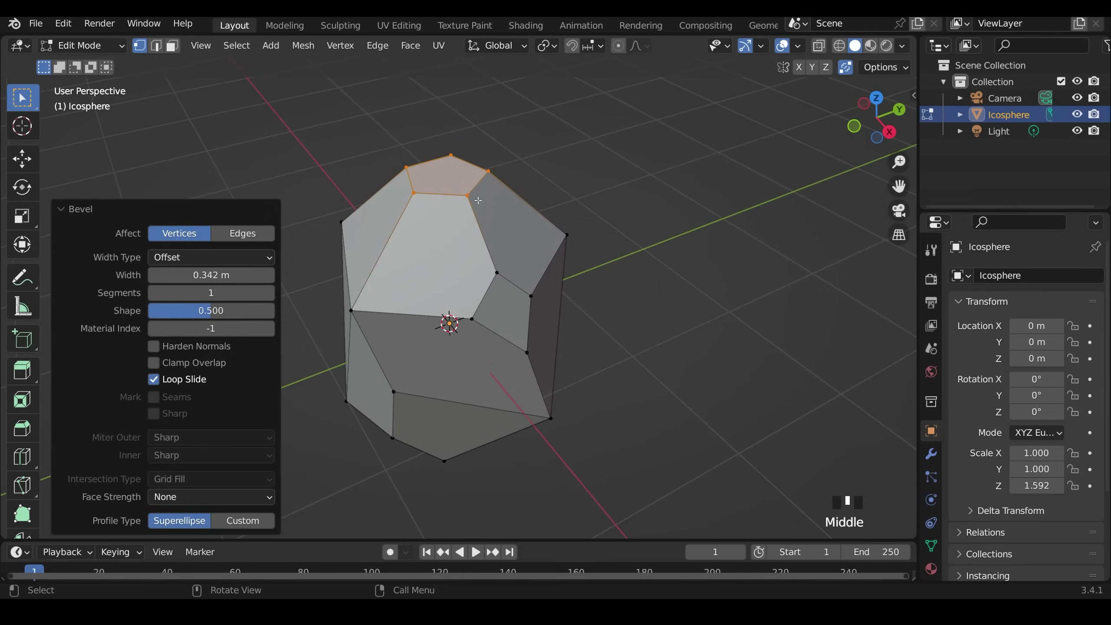
click(475, 198)
key(g)
key(g)
click(507, 282)
Bevel the bottom vertex and a lower side vertex (0.356 m) into flat facets.
middle_drag(518, 339, 551, 339)
middle_drag(433, 200, 592, 217)
click(467, 431)
key(ctrl+shift+b)
click(466, 432)
mouse_move(466, 432)
middle_down()
mouse_move(472, 414)
mouse_move(465, 433)
middle_up()
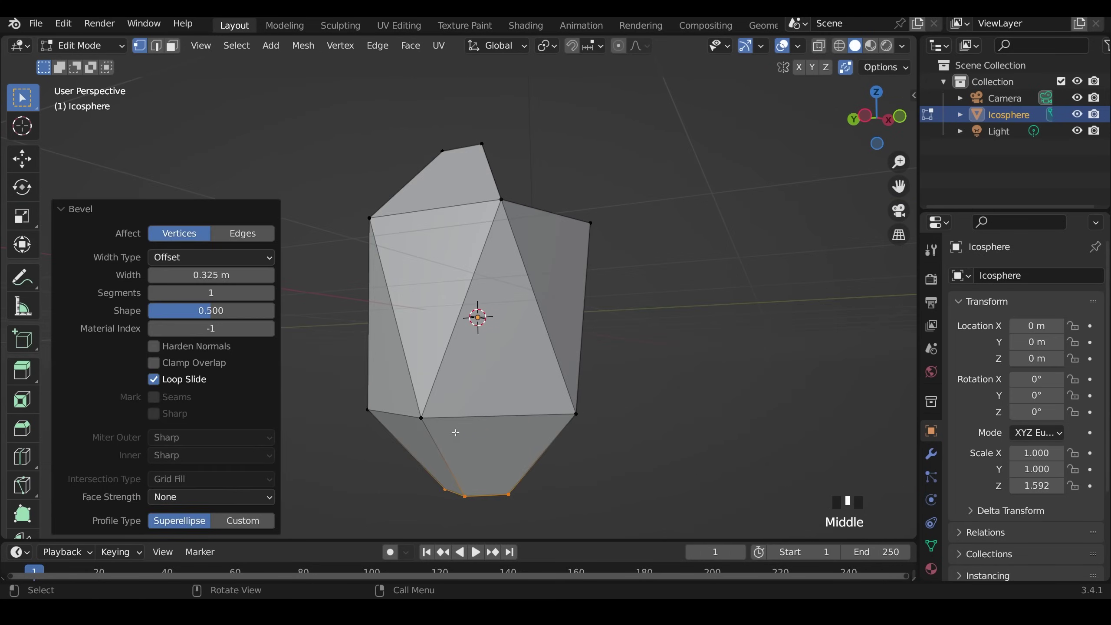
click(477, 408)
key(ctrl+shift+b)
click(509, 407)
Try Shift+V slides on the upper right corner vertex, undoing both attempts.
middle_drag(612, 389, 546, 178)
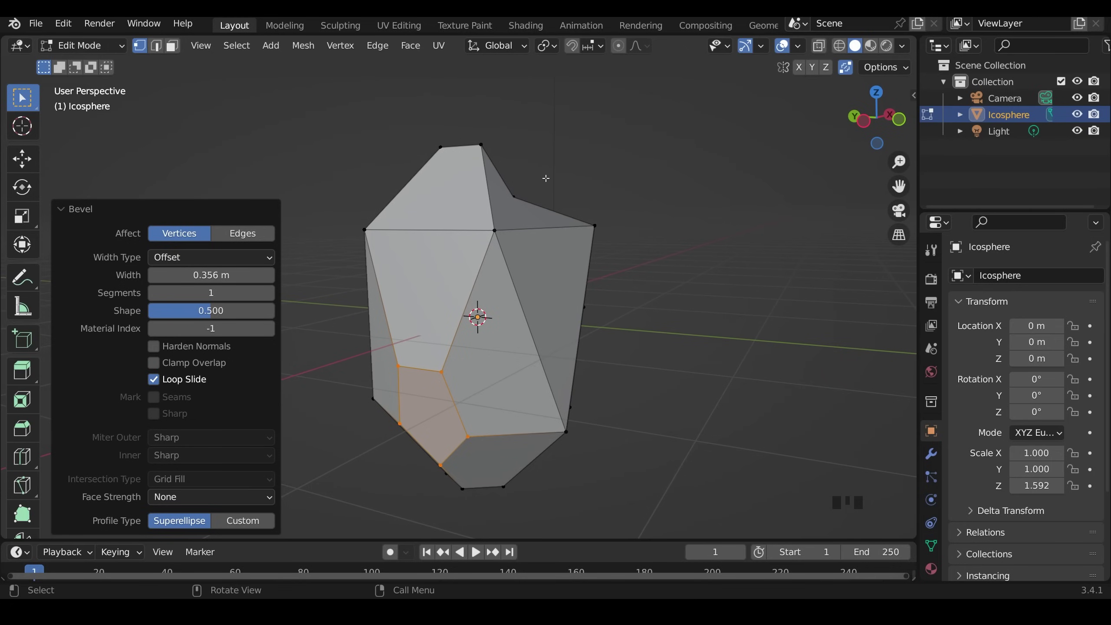
click(486, 149)
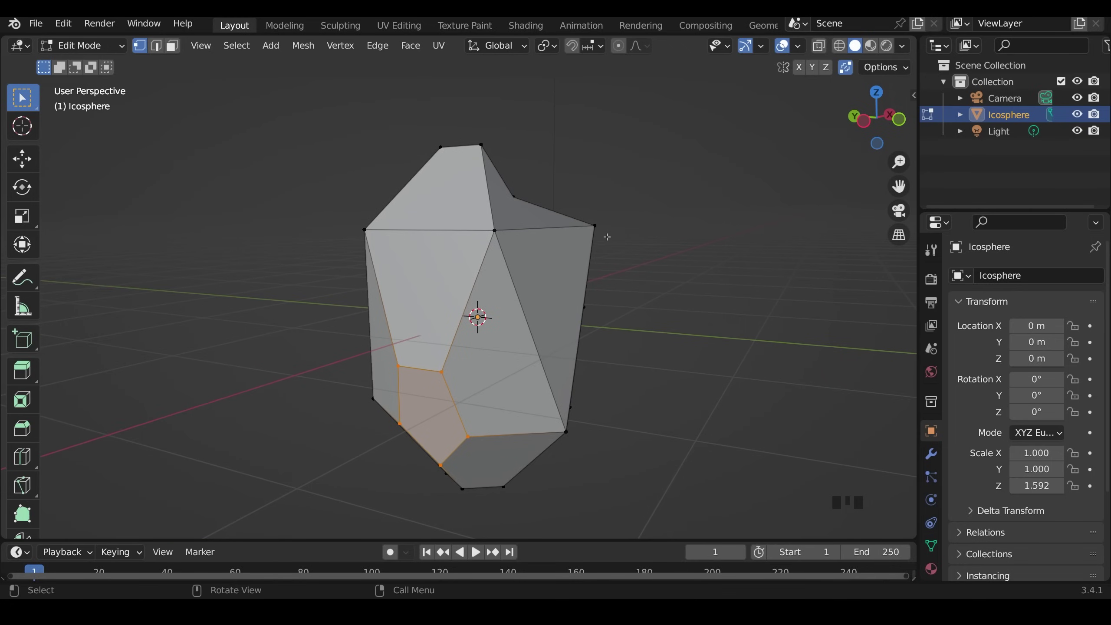
middle_drag(662, 232, 610, 240)
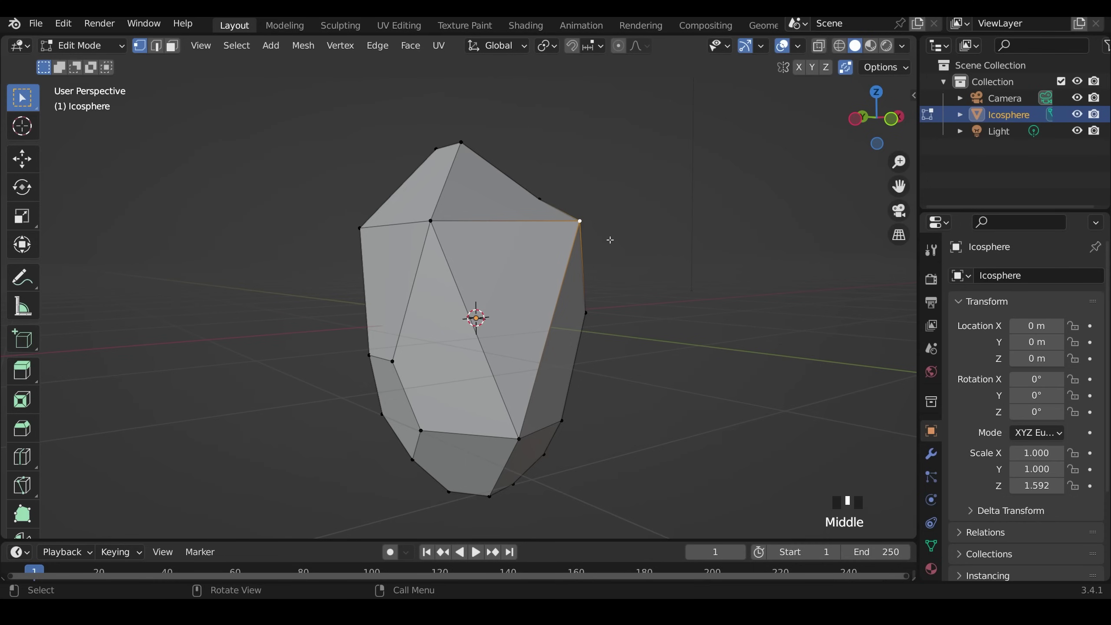
key(shift+v)
click(603, 447)
middle_drag(602, 446, 489, 269)
key(ctrl+z)
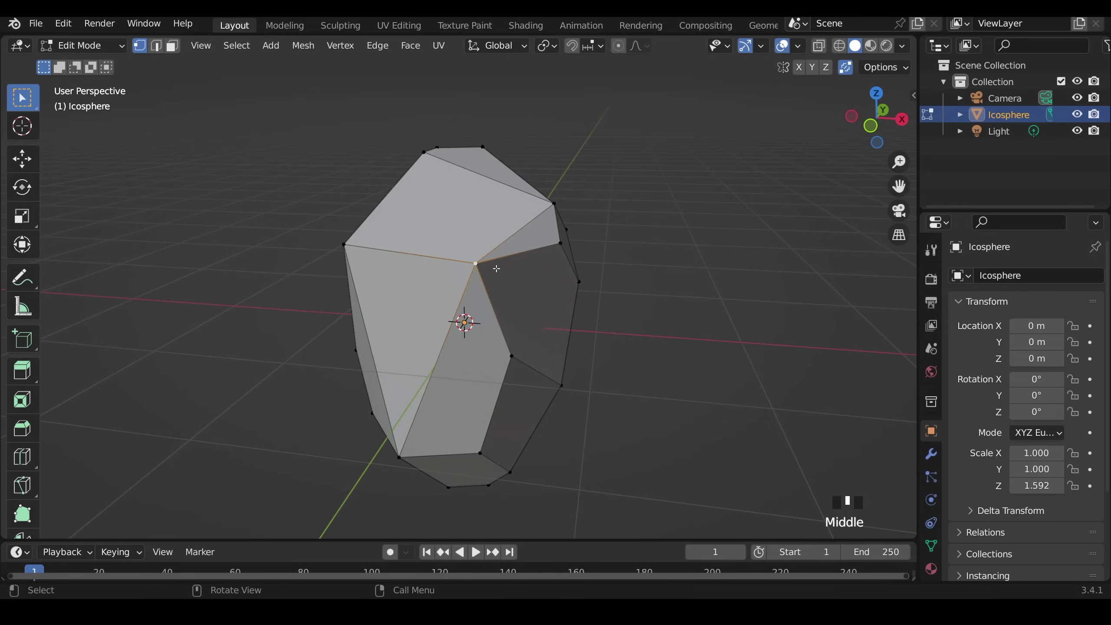
key(shift+v)
click(603, 241)
middle_drag(603, 241, 703, 282)
middle_drag(579, 375, 596, 426)
key(ctrl+z)
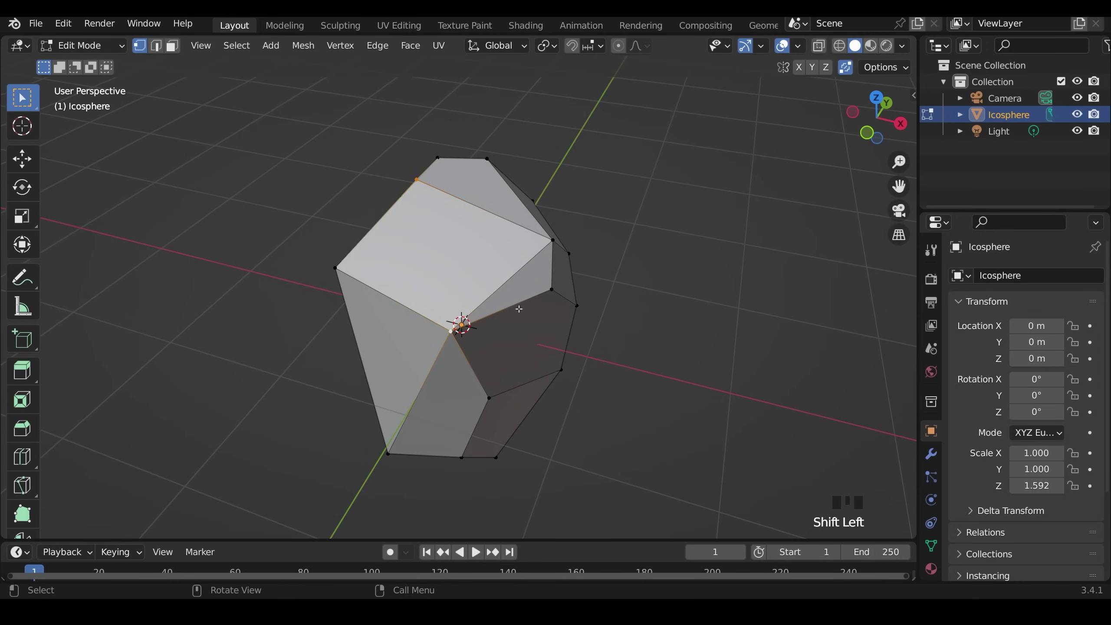
Orbit around the rock to review its faceted shape.
middle_drag(518, 309, 565, 349)
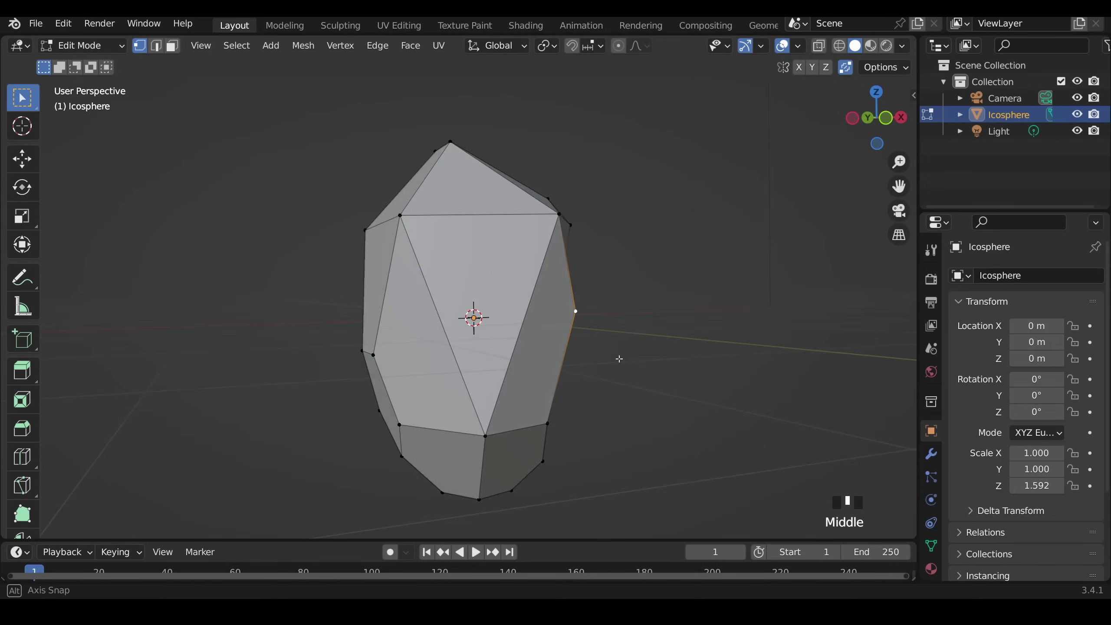
middle_drag(721, 342, 867, 372)
middle_drag(441, 248, 620, 331)
Inspect the whole rock in Object Mode, then go back into Edit Mode.
scroll(668, 351, down, 6)
key(Tab)
middle_drag(622, 407, 766, 357)
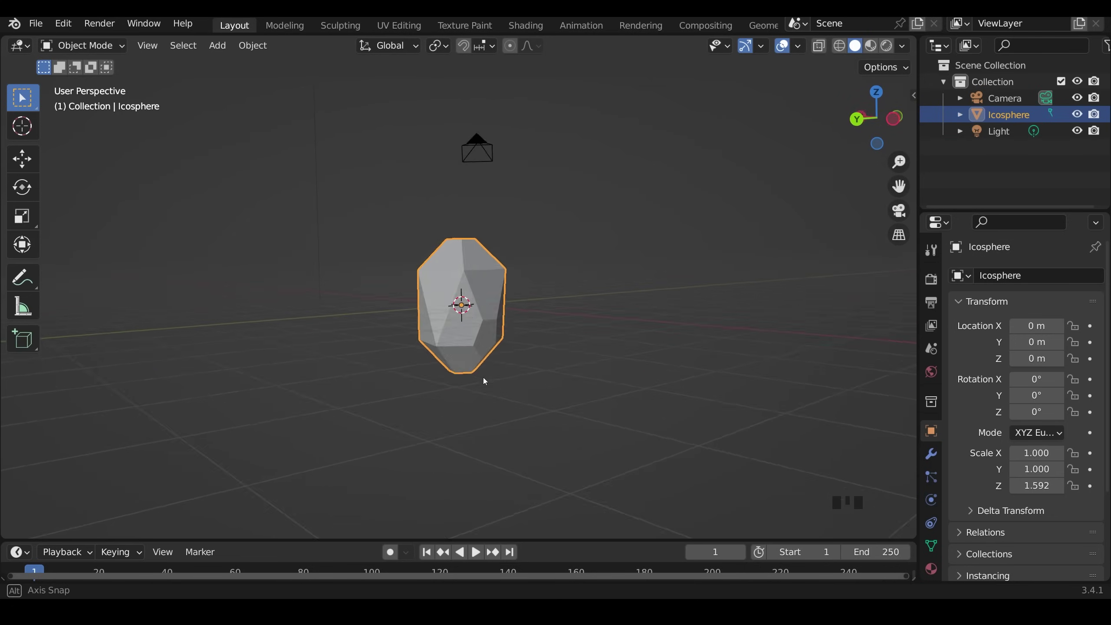
scroll(541, 323, up, 4)
key(Tab)
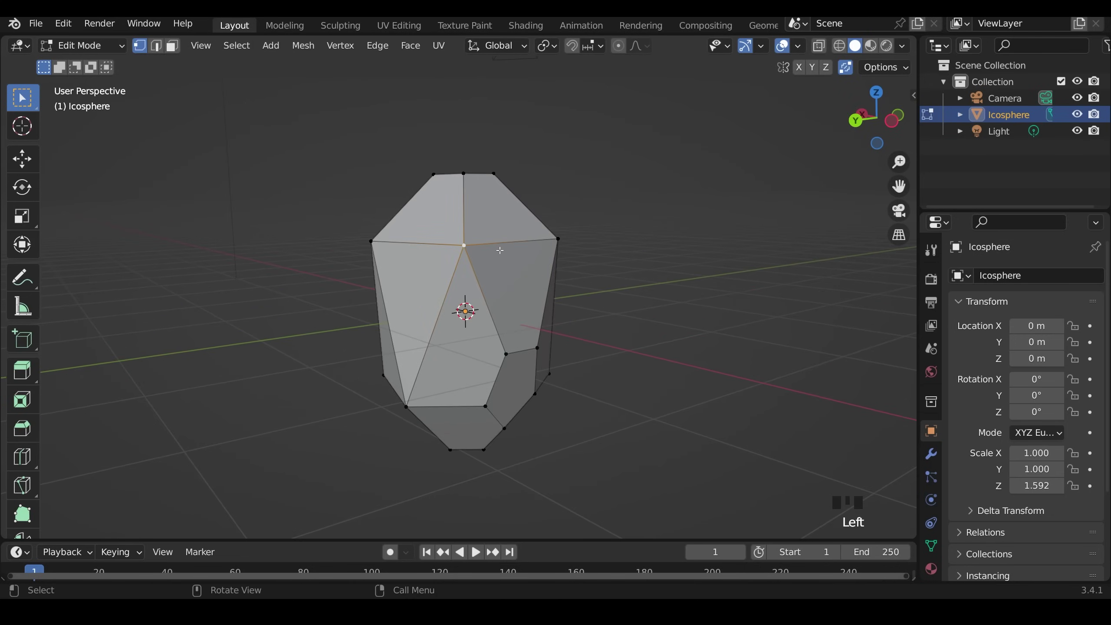
Bevel a vertex into a pentagon facet and merge its top vertex into a neighbour.
key(ctrl+shift+b)
click(516, 252)
click(464, 226)
key(g)
key(g)
click(481, 175)
middle_drag(481, 175, 463, 253)
key(g)
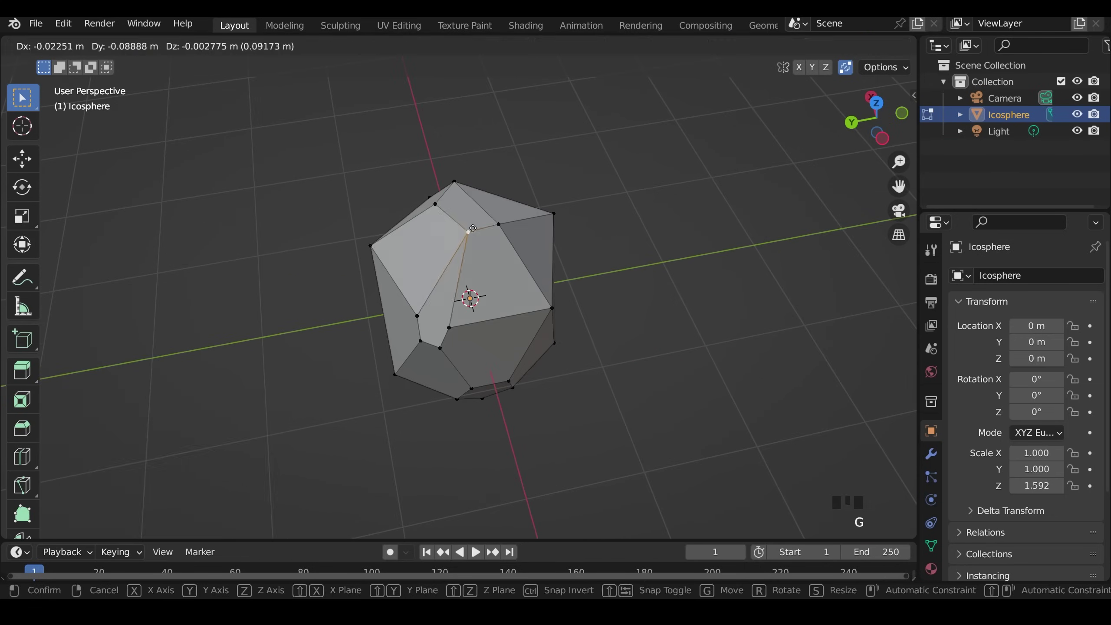
Slide two more vertices onto their neighbours so Auto Merge removes them.
key(g)
click(501, 254)
middle_drag(465, 326, 463, 279)
click(462, 279)
key(g)
key(g)
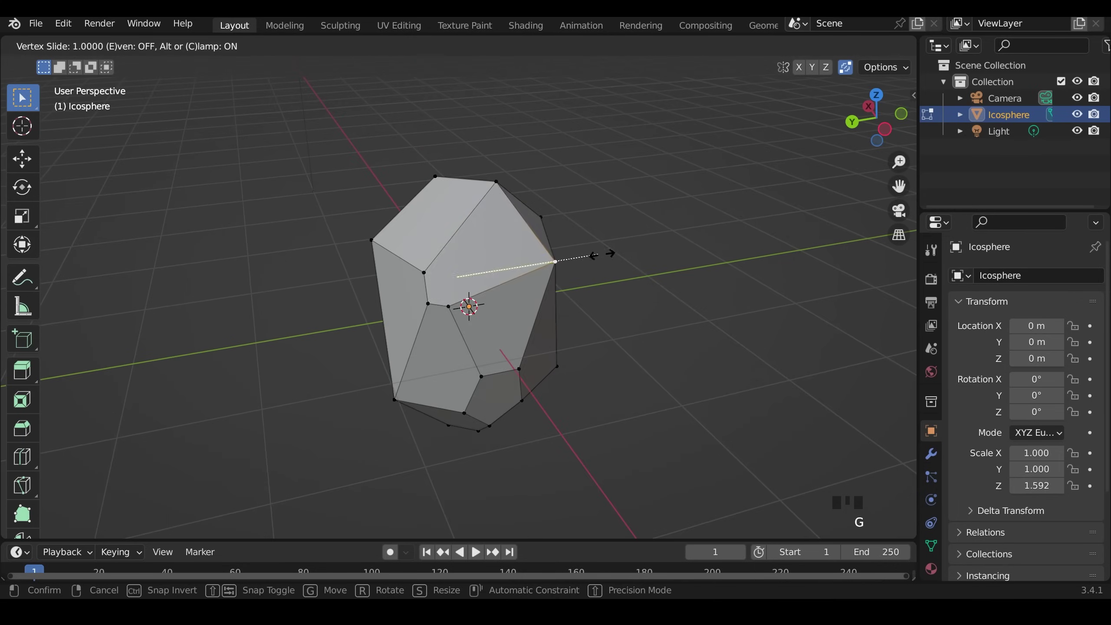
click(592, 258)
middle_drag(579, 291, 574, 239)
click(441, 245)
Merge another vertex into its neighbour and slide the top vertex.
key(g)
key(g)
click(564, 295)
middle_drag(648, 302, 704, 385)
click(451, 246)
key(g)
key(g)
click(514, 267)
middle_drag(523, 284, 674, 243)
Move the top vertex upward and slide another vertex to factor 0.375.
key(g)
click(504, 203)
key(g)
click(496, 227)
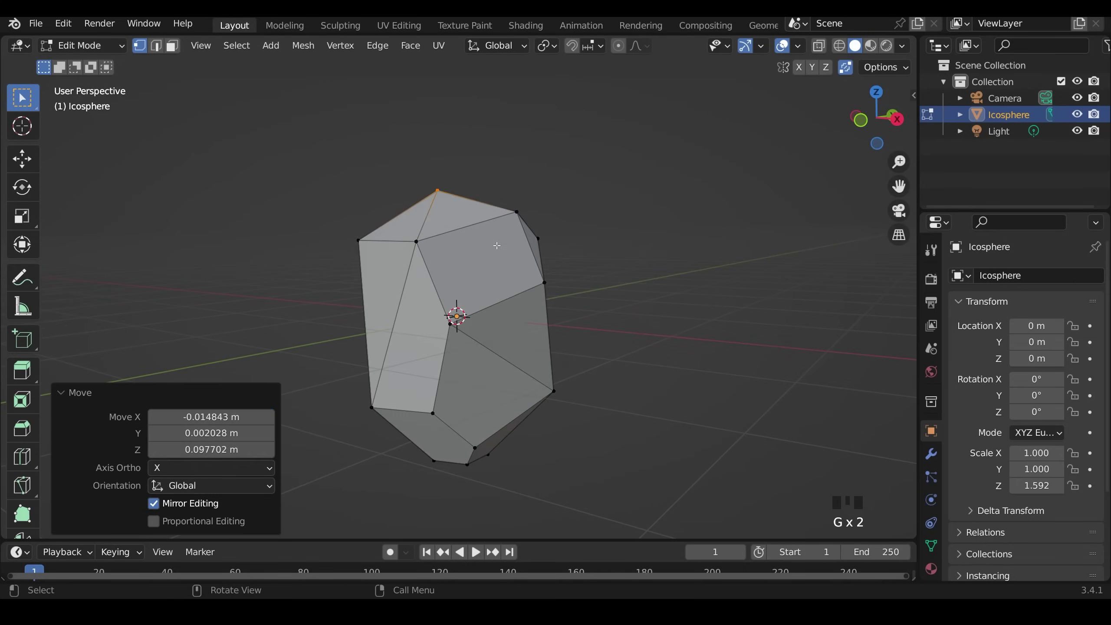
middle_drag(494, 238, 565, 238)
key(g)
key(g)
click(413, 226)
middle_drag(414, 226, 716, 241)
key(g)
key(g)
click(385, 236)
middle_drag(385, 236, 631, 326)
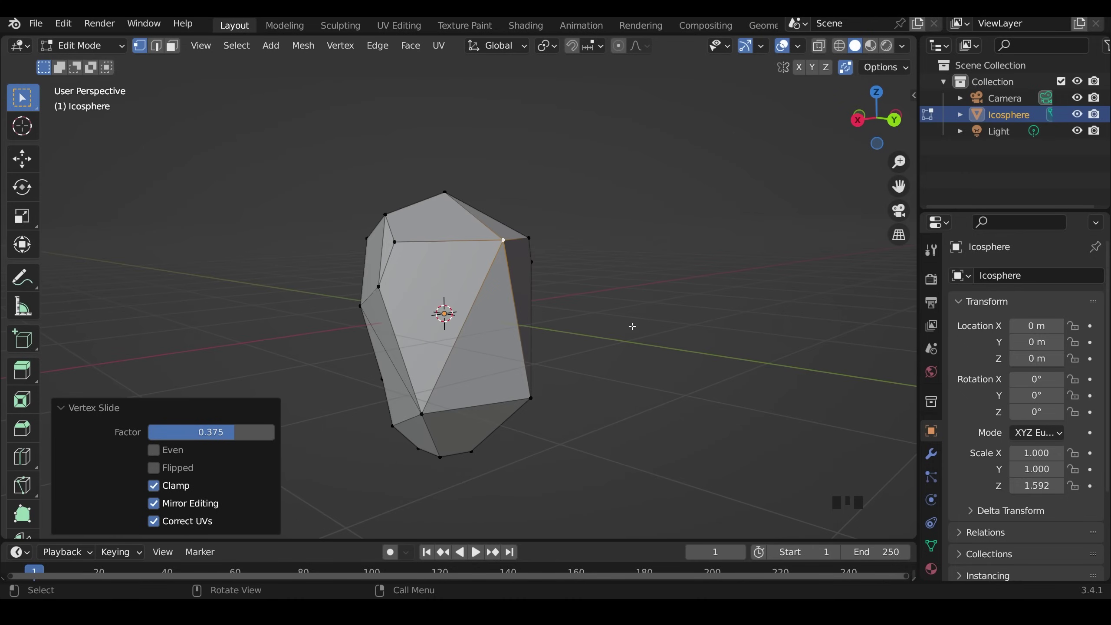
Bevel a diagonal edge 0.0491 m wide in edge select mode.
key(2)
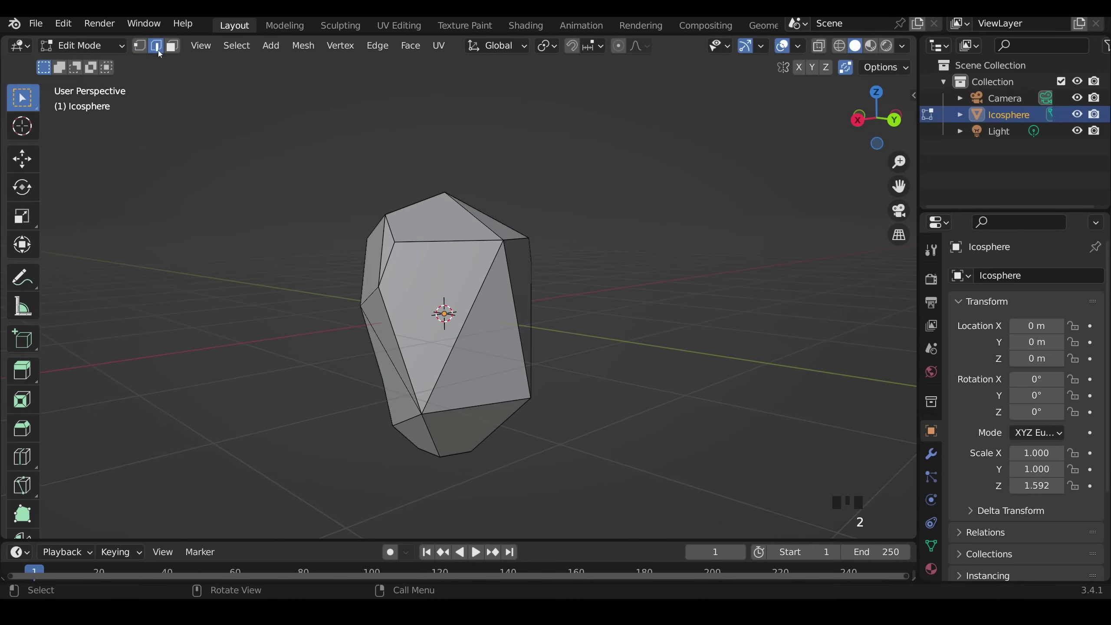
key(ctrl+b)
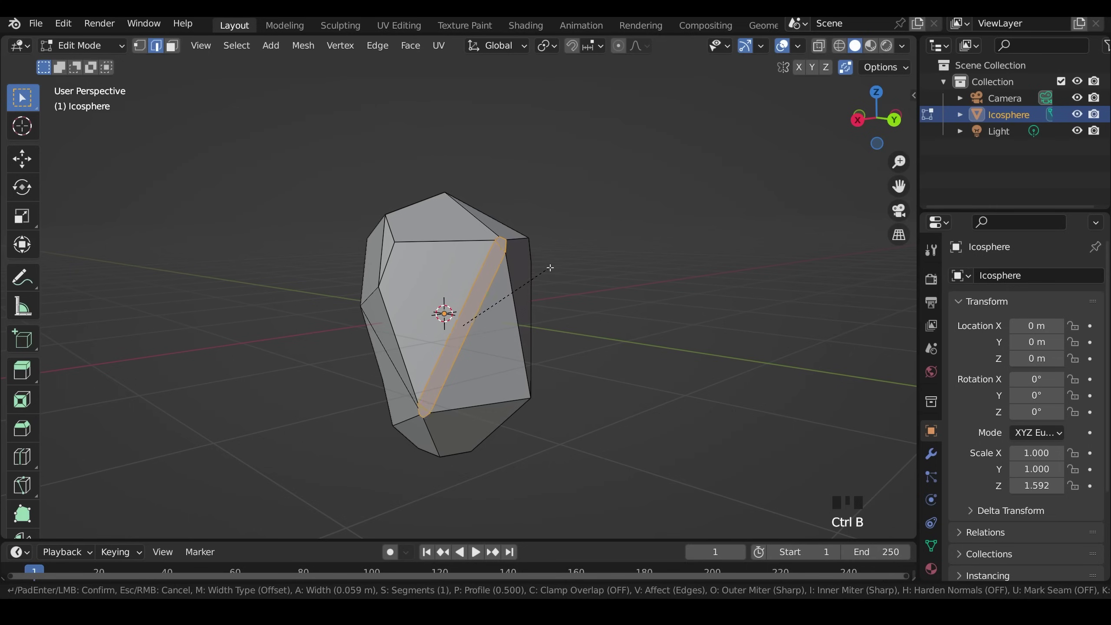
click(549, 269)
middle_drag(550, 268, 459, 346)
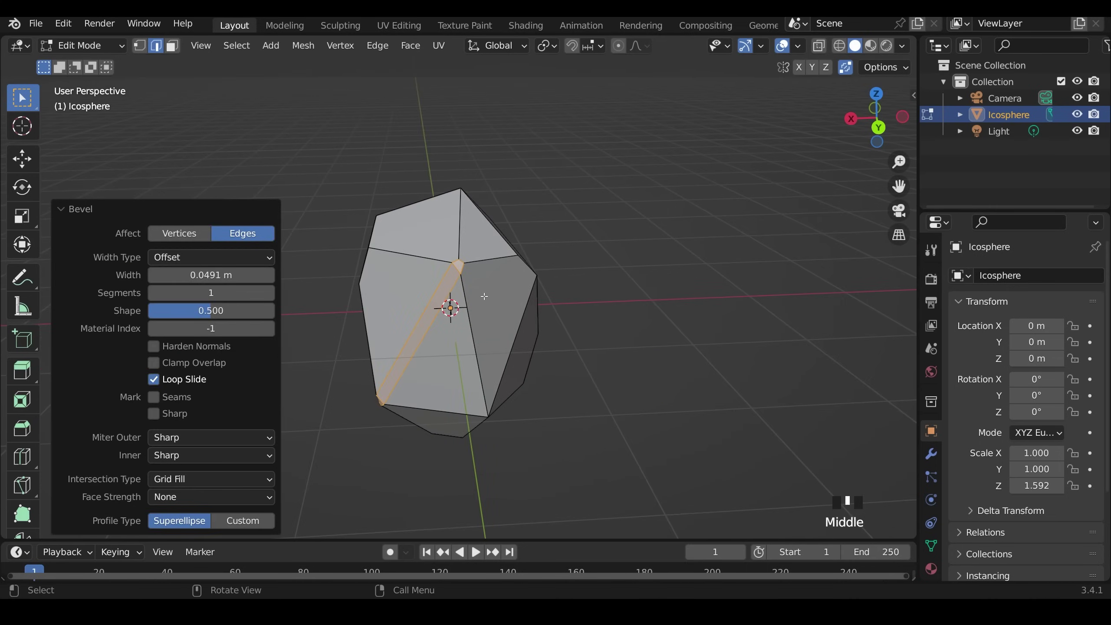
middle_drag(479, 287, 621, 322)
Return to Object Mode, then re-enter Edit Mode on the rock.
key(Tab)
scroll(520, 337, down, 3)
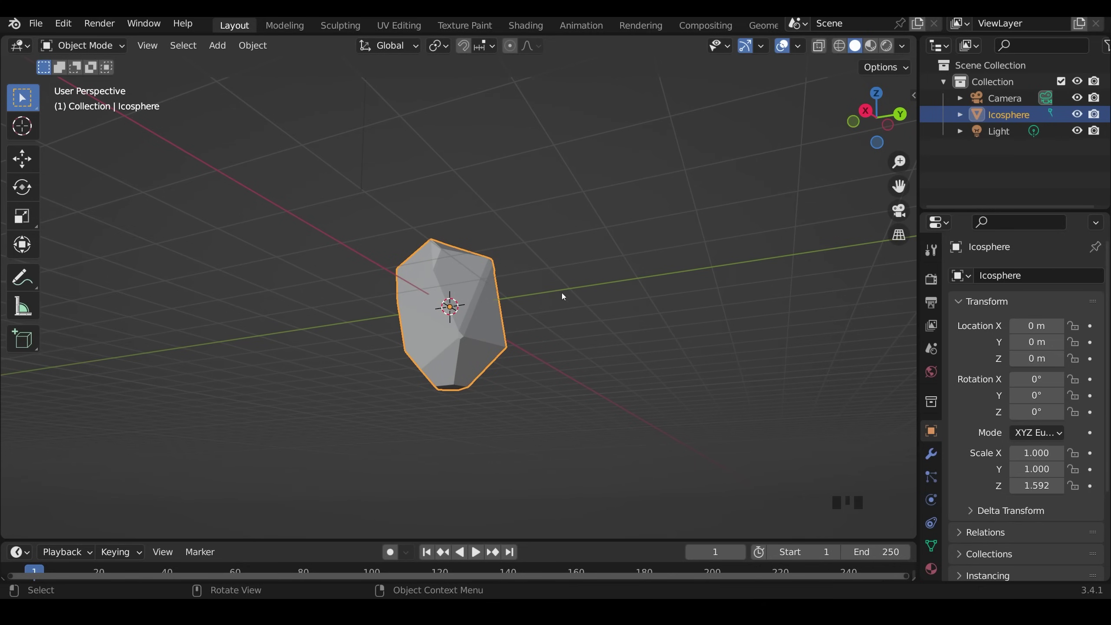
key(Tab)
Merge the selected rock vertices at their center and leave Edit Mode.
middle_drag(577, 297, 515, 348)
scroll(512, 328, up, 4)
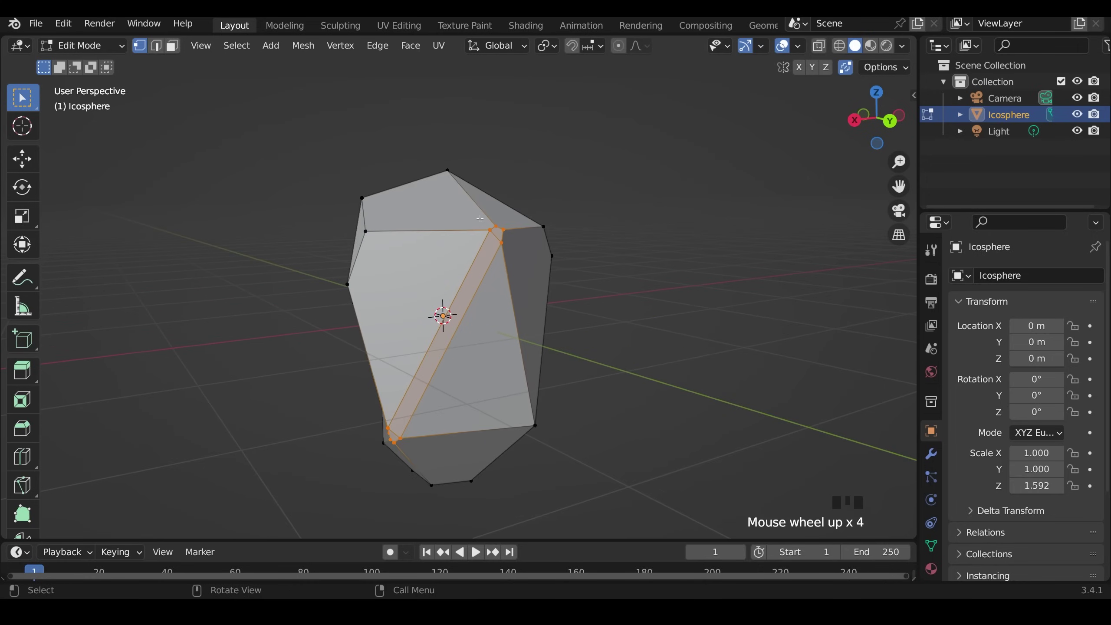
key(m)
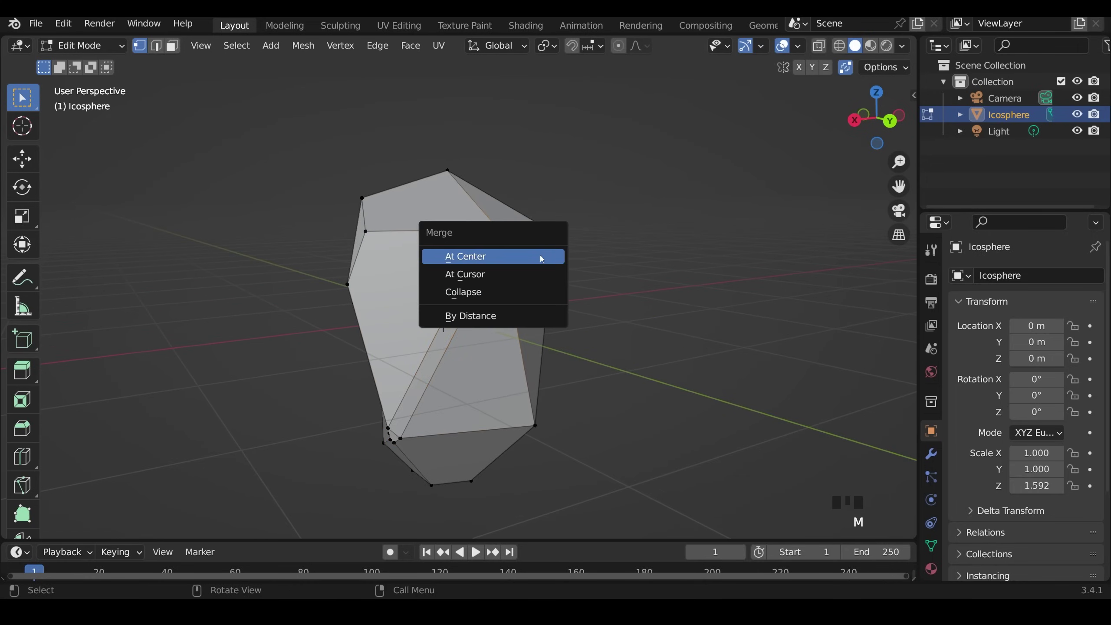
click(516, 257)
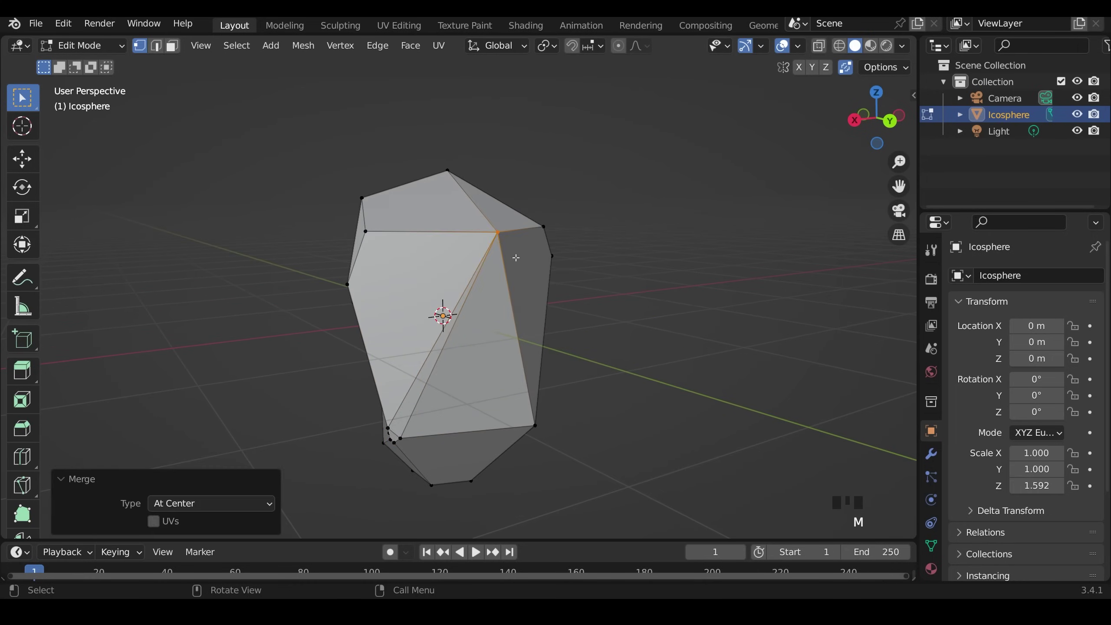
key(Tab)
Inspect the rock from several angles, then return to Edit Mode.
mouse_move(548, 339)
middle_down()
mouse_move(606, 309)
mouse_move(597, 343)
mouse_move(533, 334)
middle_up()
scroll(598, 326, down, 5)
middle_drag(445, 333, 482, 302)
middle_drag(483, 344, 528, 364)
scroll(486, 363, up, 3)
scroll(487, 365, up, 2)
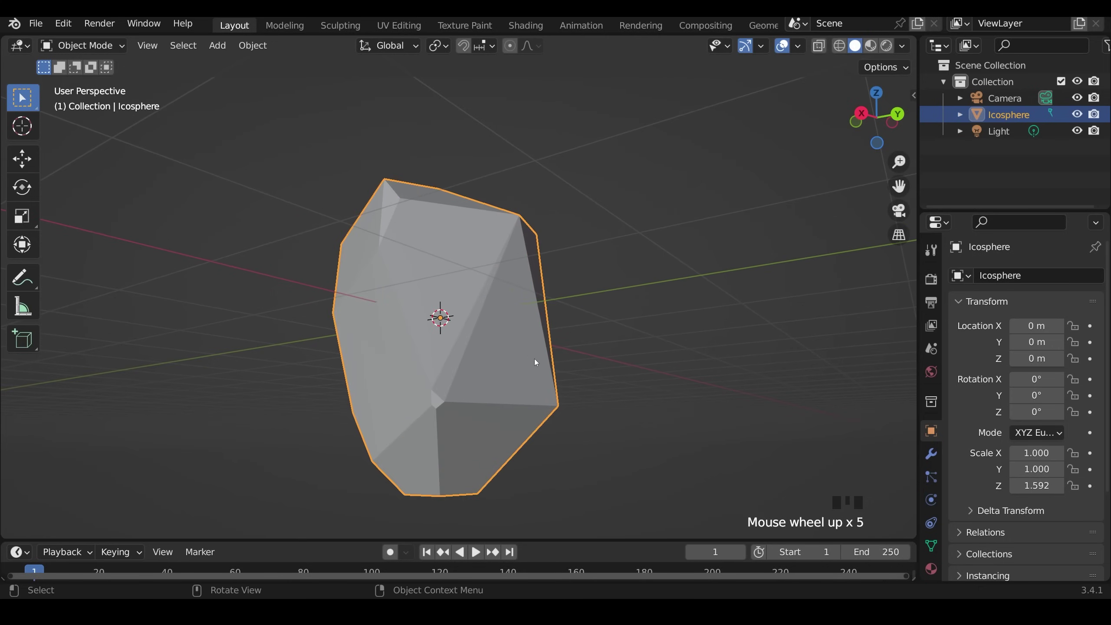
key(Tab)
middle_drag(494, 322, 429, 352)
Select a pair of vertices and slide them along their edges.
click(375, 215)
key(g)
key(g)
click(398, 203)
click(390, 256)
key(g)
key(g)
middle_drag(463, 315, 555, 334)
scroll(531, 435, up, 2)
key(g)
key(g)
click(535, 456)
Move several individual vertices to make the rock's outline more irregular.
click(556, 259)
key(g)
click(558, 258)
scroll(606, 288, down, 3)
middle_drag(605, 288, 512, 304)
click(512, 304)
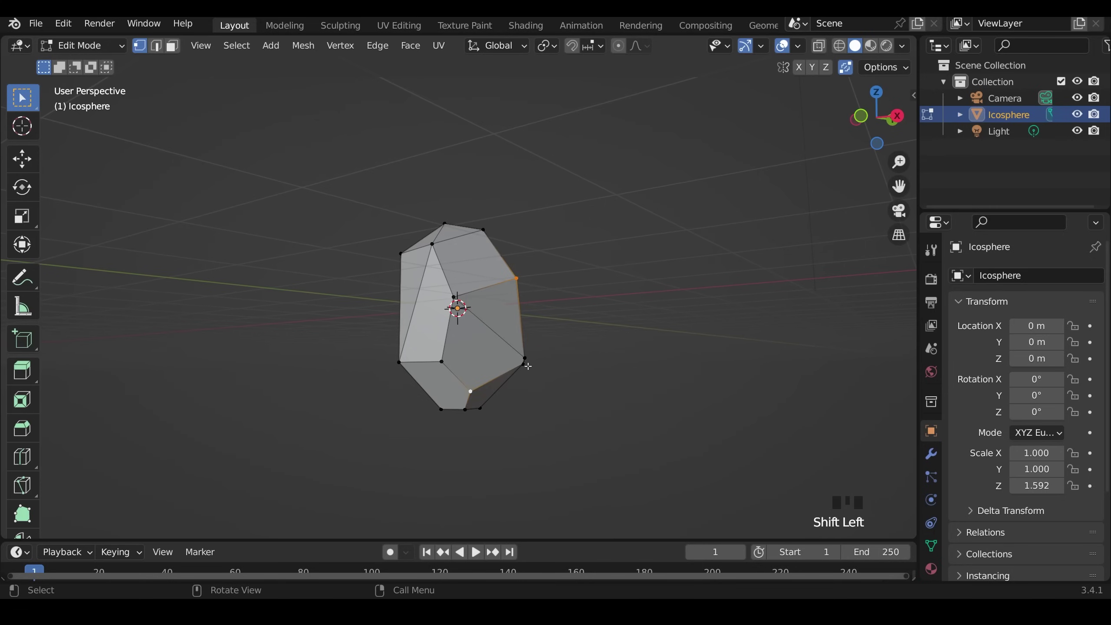
middle_drag(521, 371, 575, 405)
key(g)
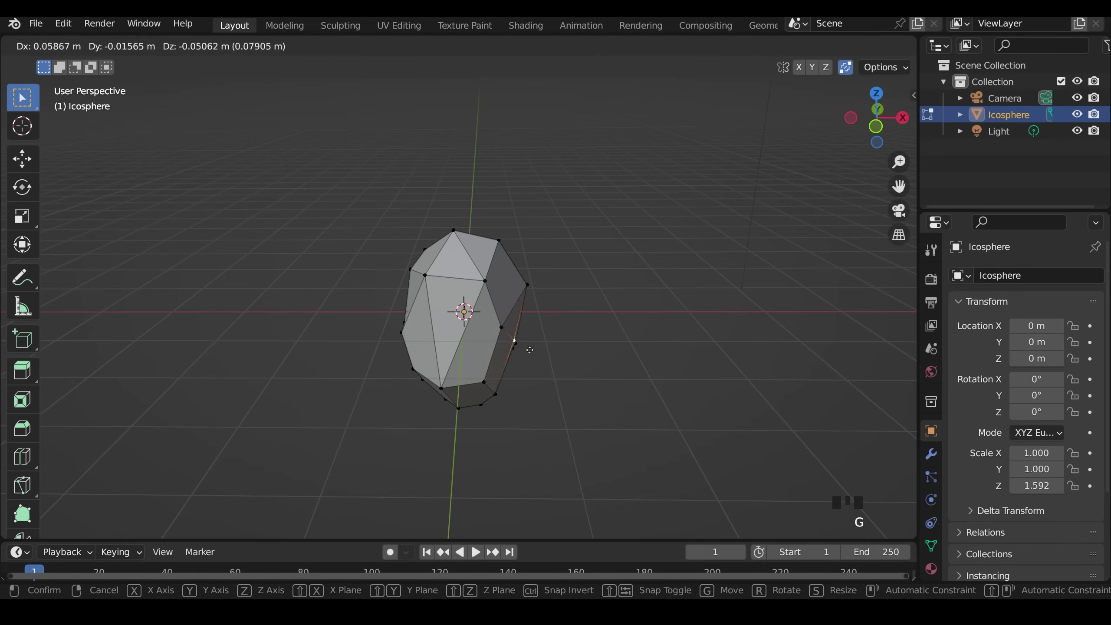
click(525, 370)
middle_drag(525, 369, 656, 362)
click(533, 256)
key(g)
click(526, 257)
Slide a middle vertex along its edge to a new position.
middle_drag(542, 276, 510, 316)
scroll(485, 333, up, 2)
click(475, 339)
key(g)
key(g)
click(515, 340)
key(2)
click(507, 306)
Bevel an edge, merge its vertices at center, and slide the merged vertex.
key(ctrl+b)
click(527, 326)
key(1)
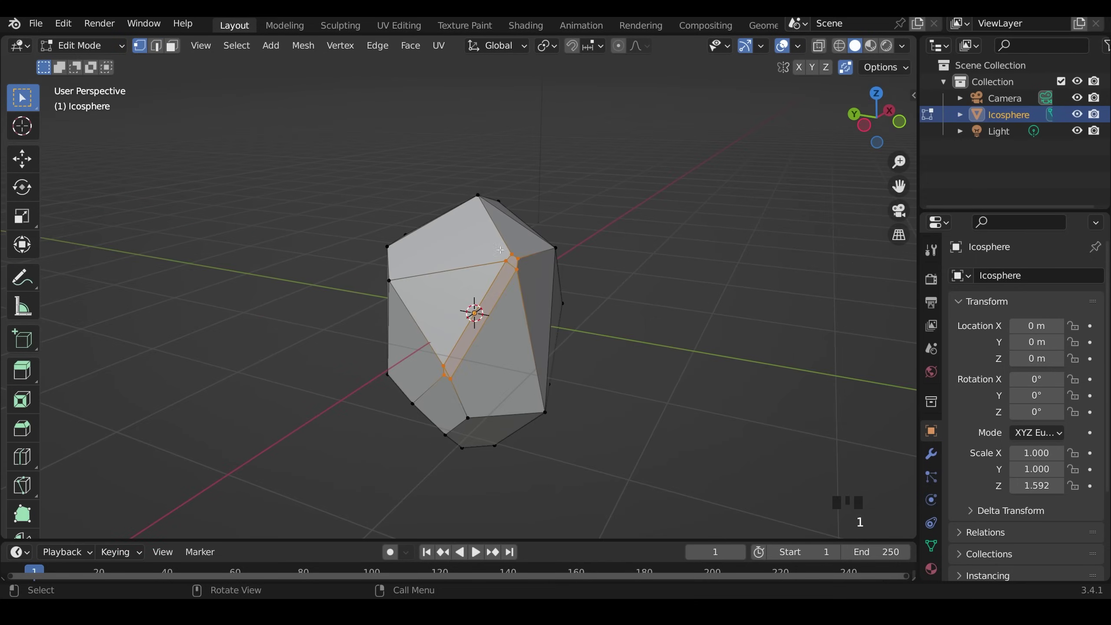
key(m)
click(529, 290)
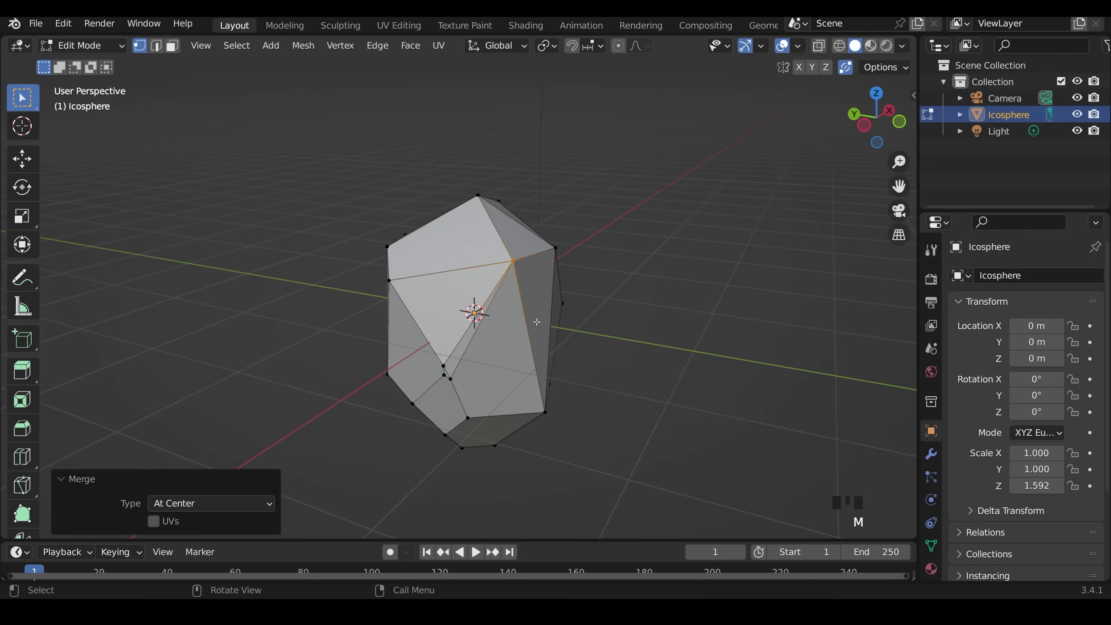
middle_drag(528, 291, 556, 296)
key(g)
key(g)
click(502, 371)
Return to Object Mode and orbit to view the finished jagged rock.
middle_drag(502, 371, 580, 343)
key(Tab)
scroll(581, 343, down, 3)
middle_drag(647, 347, 551, 357)
scroll(584, 385, up, 5)
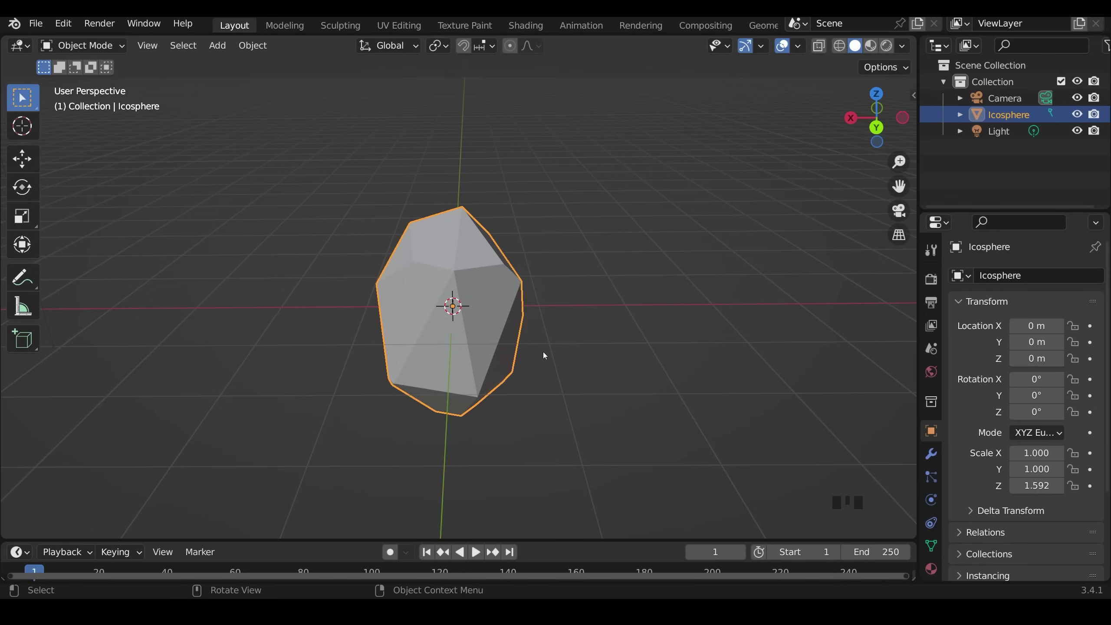
Duplicate the rock along X and rotate the copy 90°.
key(shift+d)
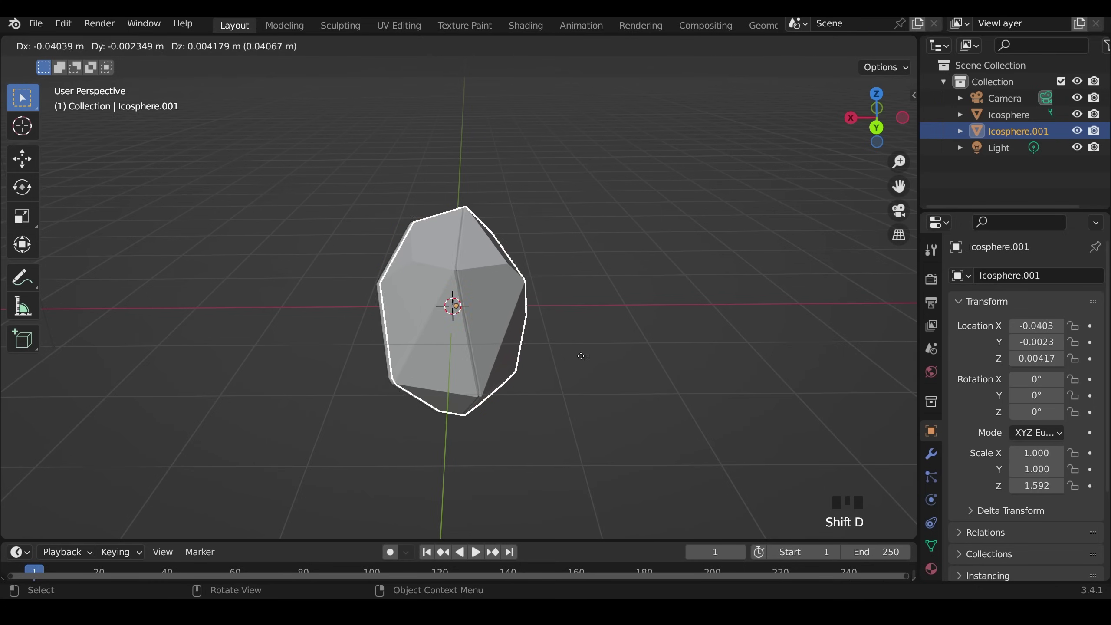
key(x)
click(781, 341)
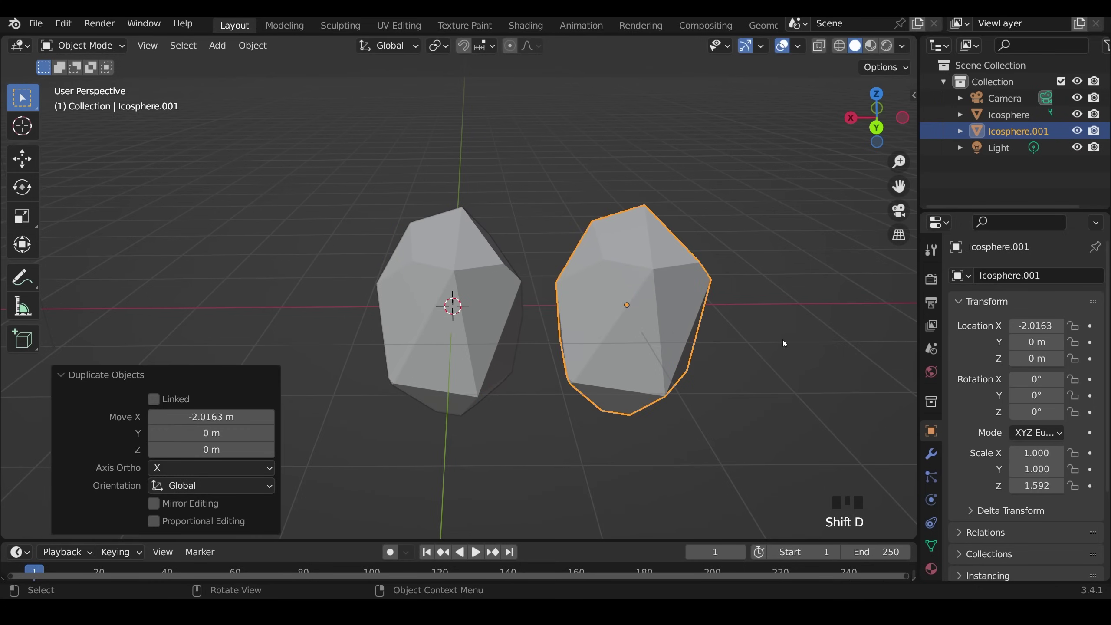
text(r90)
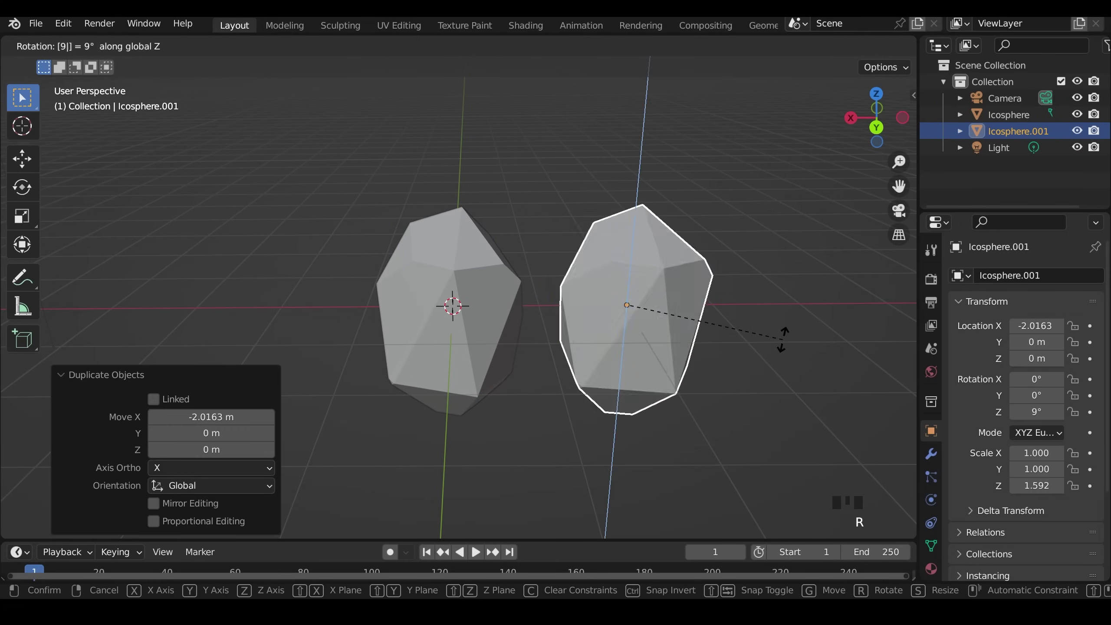
key(Return)
middle_drag(782, 340, 694, 353)
Duplicate it again further along X, rotating the third rock 90° on Z.
key(shift+d)
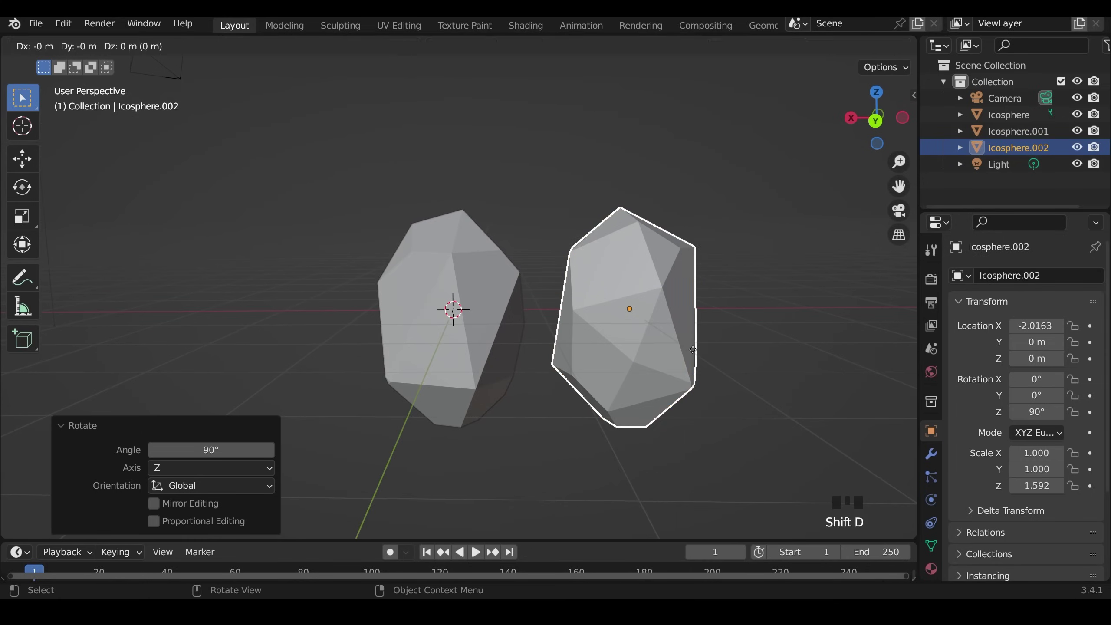
click(879, 329)
text(r)
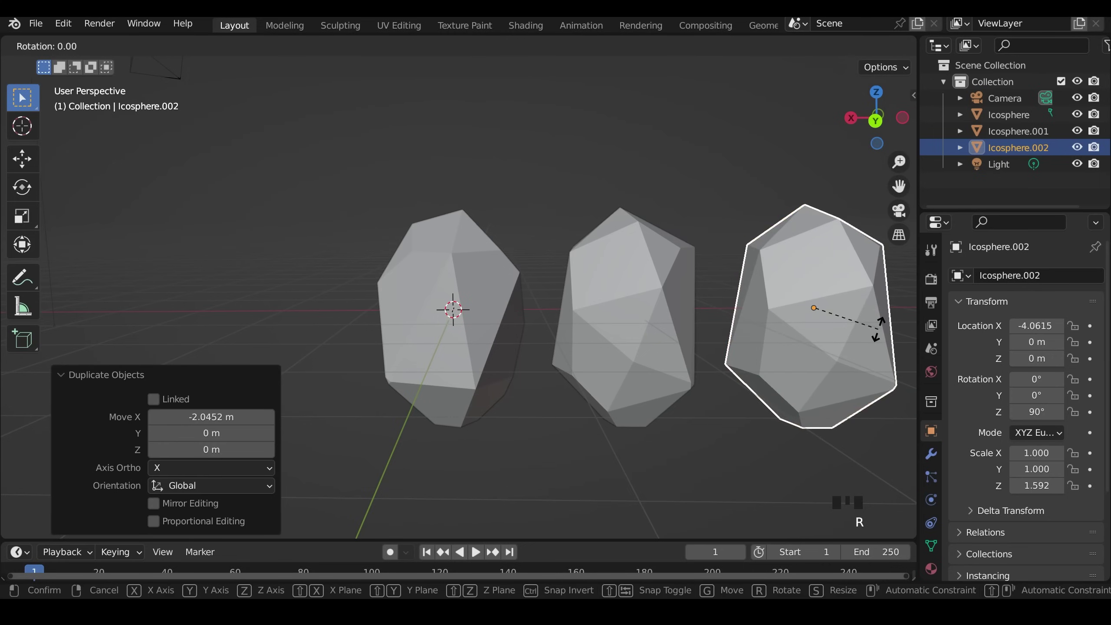
text(z90)
key(Return)
scroll(851, 343, down, 4)
shift+middle_drag(790, 371, 733, 375)
mouse_move(748, 372)
middle_down()
mouse_move(778, 356)
mouse_move(738, 368)
middle_up()
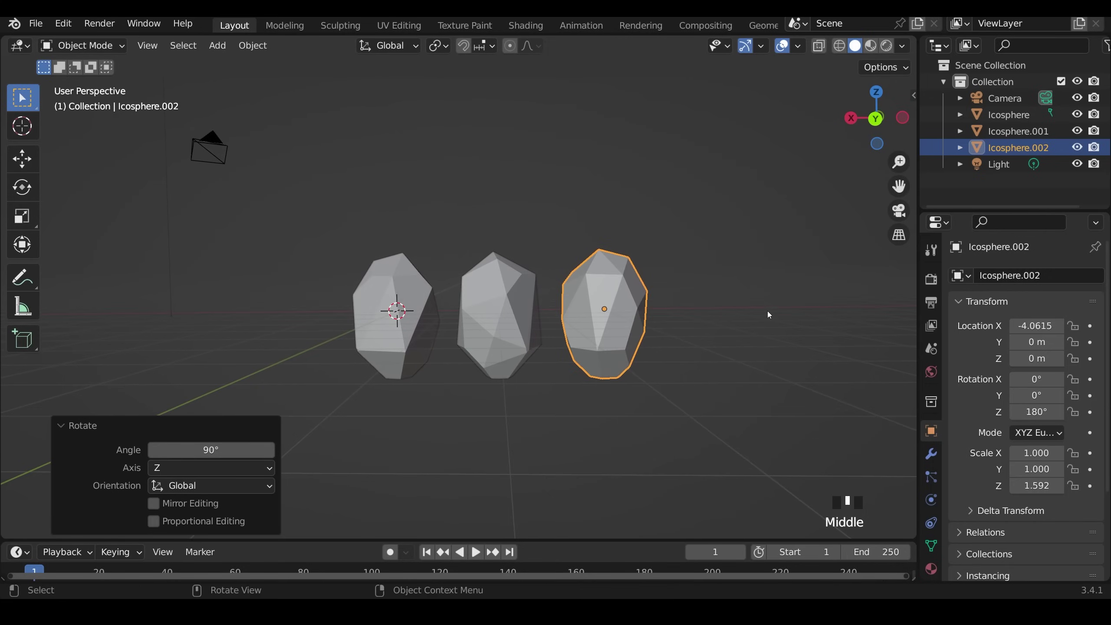
Scale the third rock along X and the middle rock taller along Z.
key(s)
key(x)
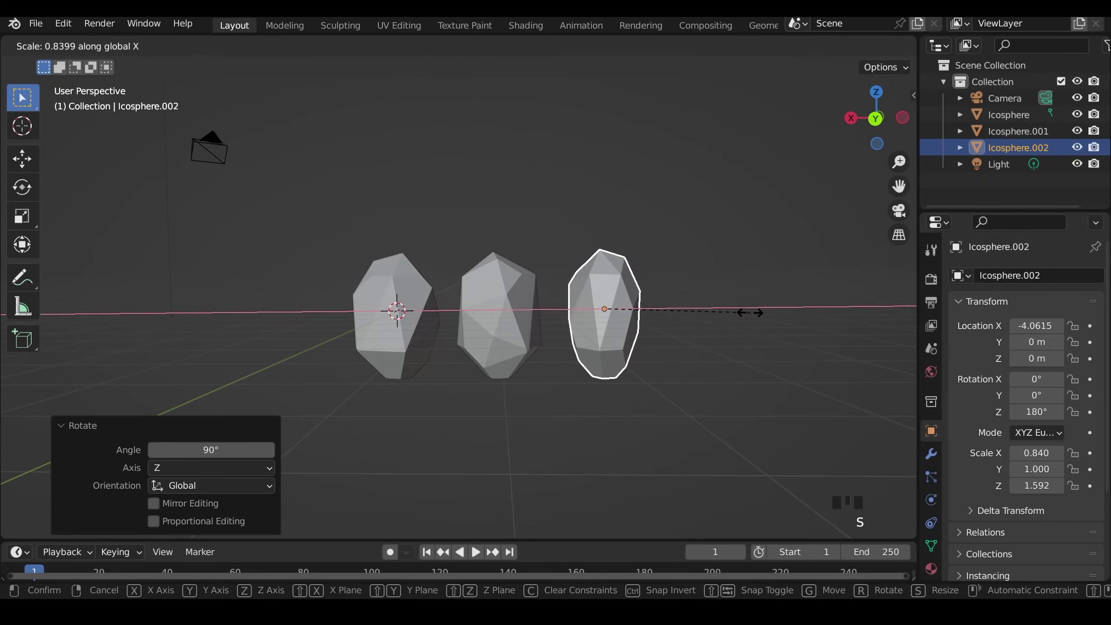
click(750, 313)
middle_drag(681, 366, 680, 343)
click(545, 312)
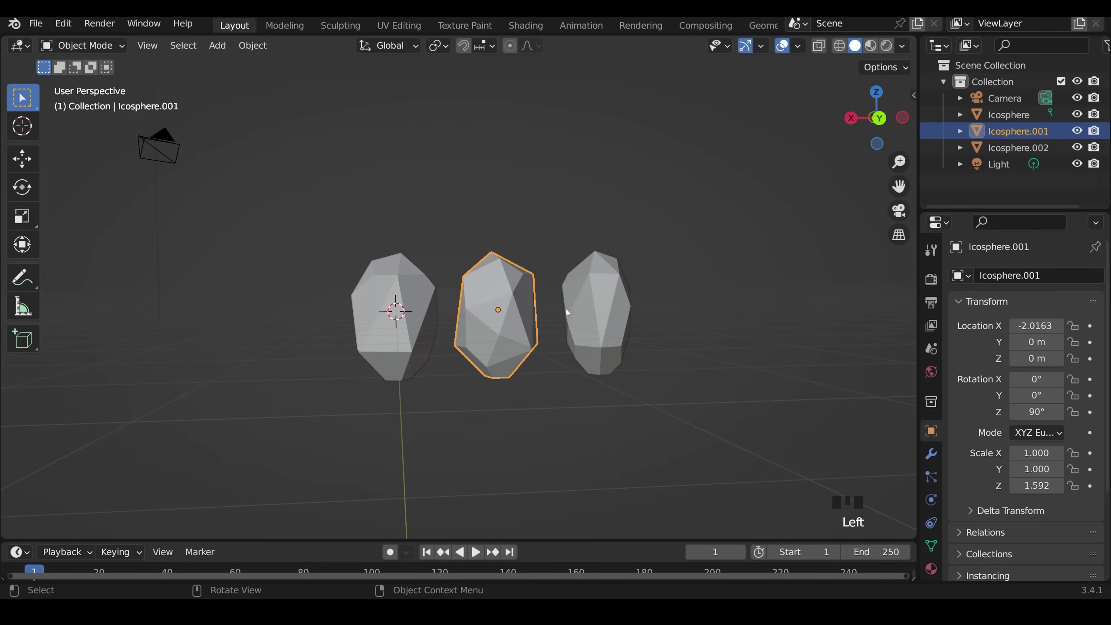
key(s)
key(z)
click(612, 365)
mouse_move(612, 366)
middle_down()
mouse_move(599, 364)
mouse_move(625, 366)
middle_up()
Briefly enter and leave Edit Mode on the middle rock to inspect it.
key(Tab)
middle_drag(514, 347, 467, 306)
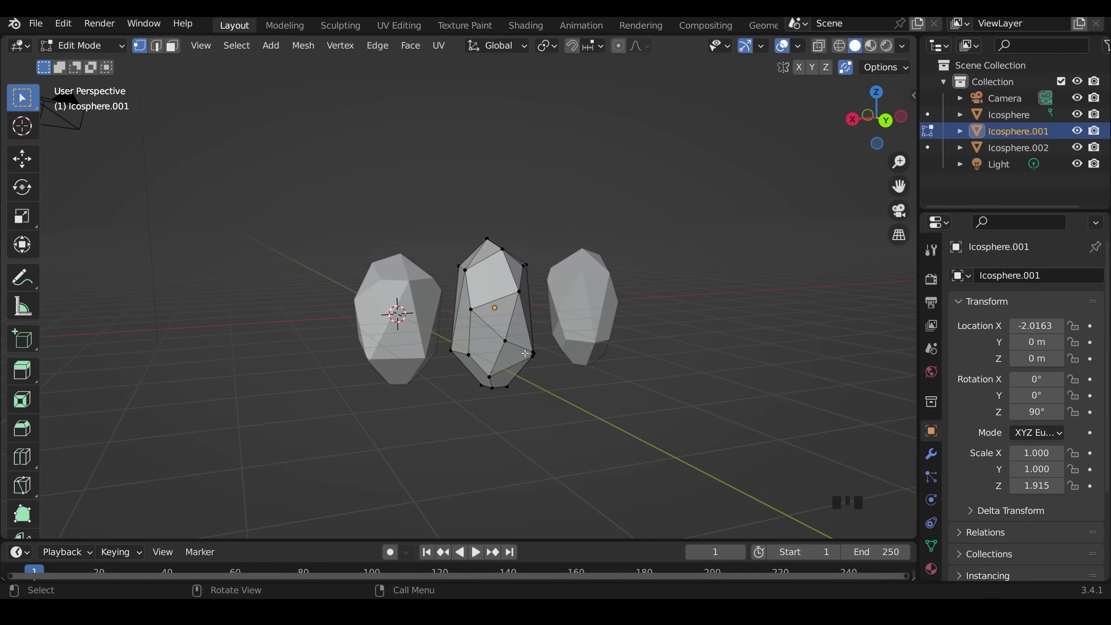
key(Tab)
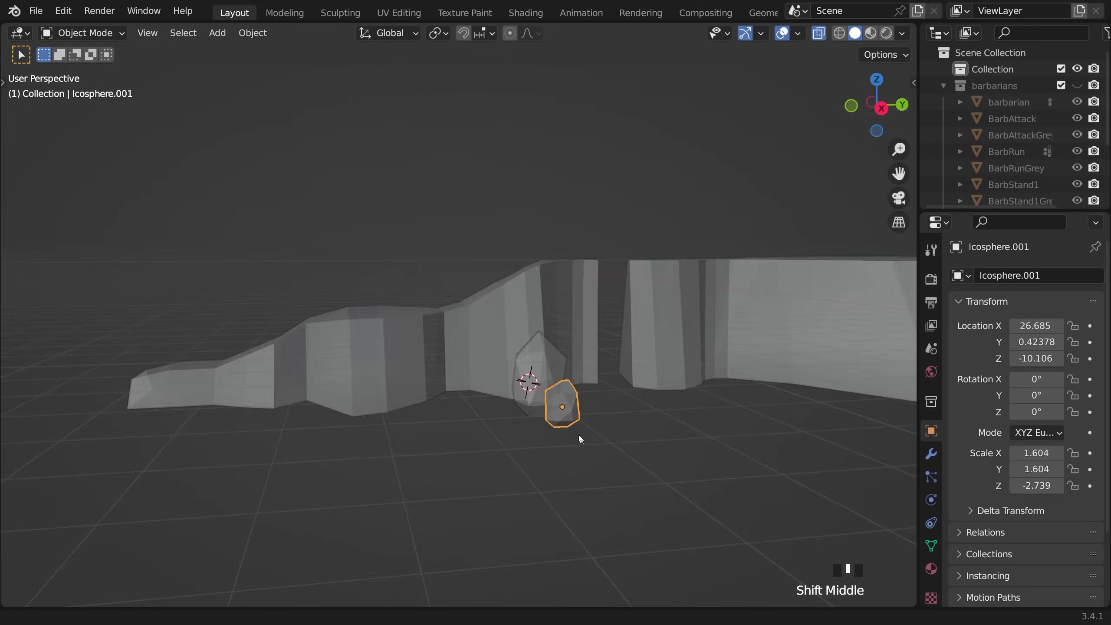
click(901, 33)
key(g)
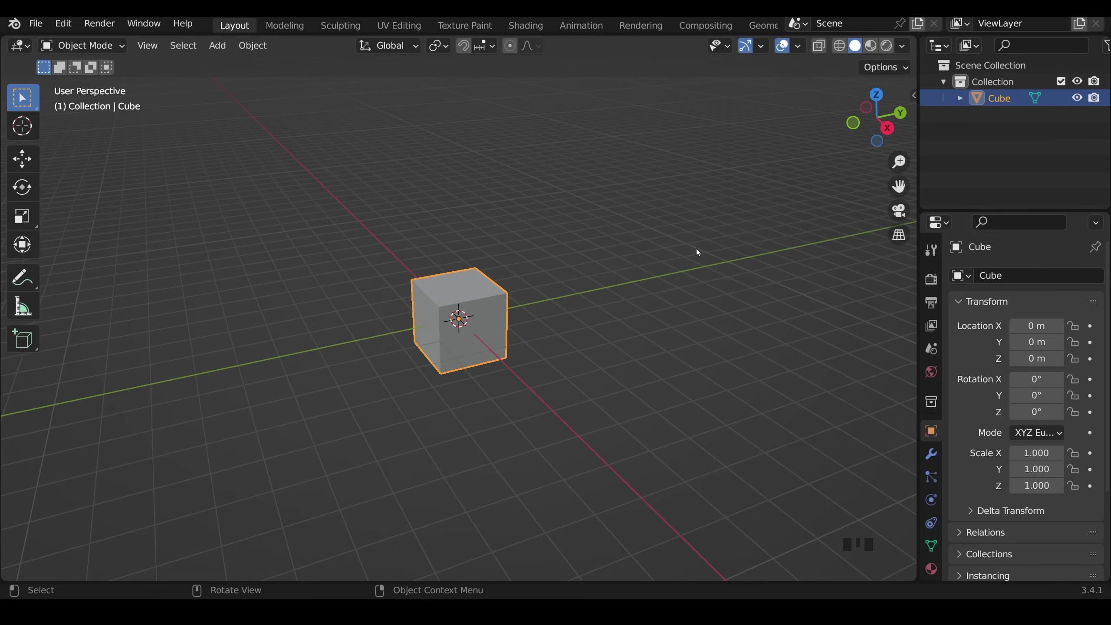
Show the sidebar's Auto Mirror panel and search the add-ons list for 'auto'.
key(n)
click(909, 275)
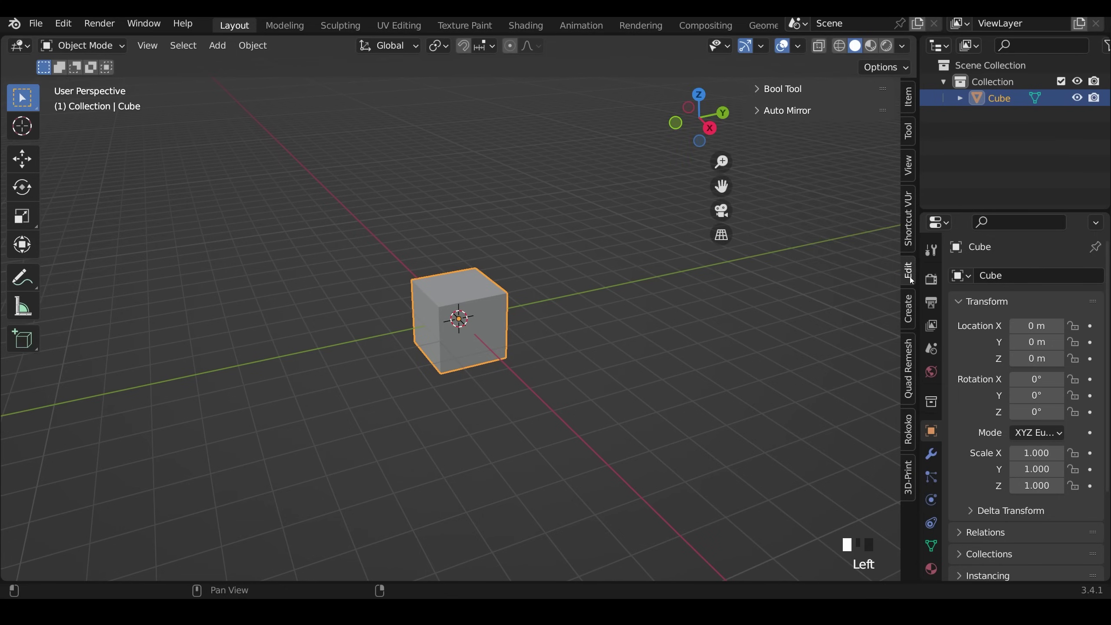
click(758, 114)
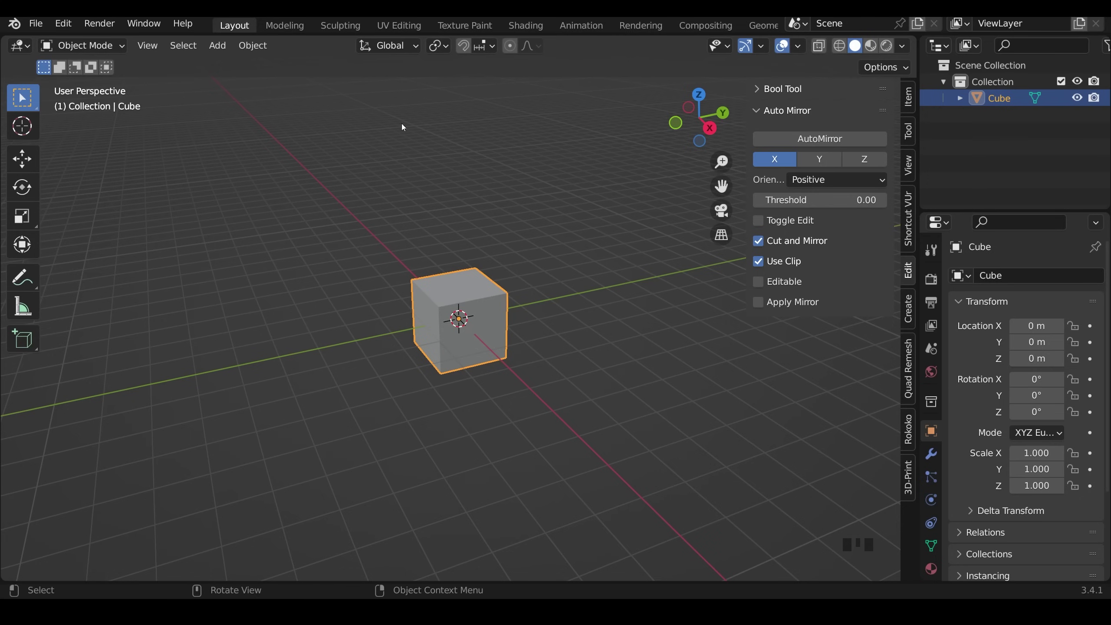
click(72, 28)
click(83, 258)
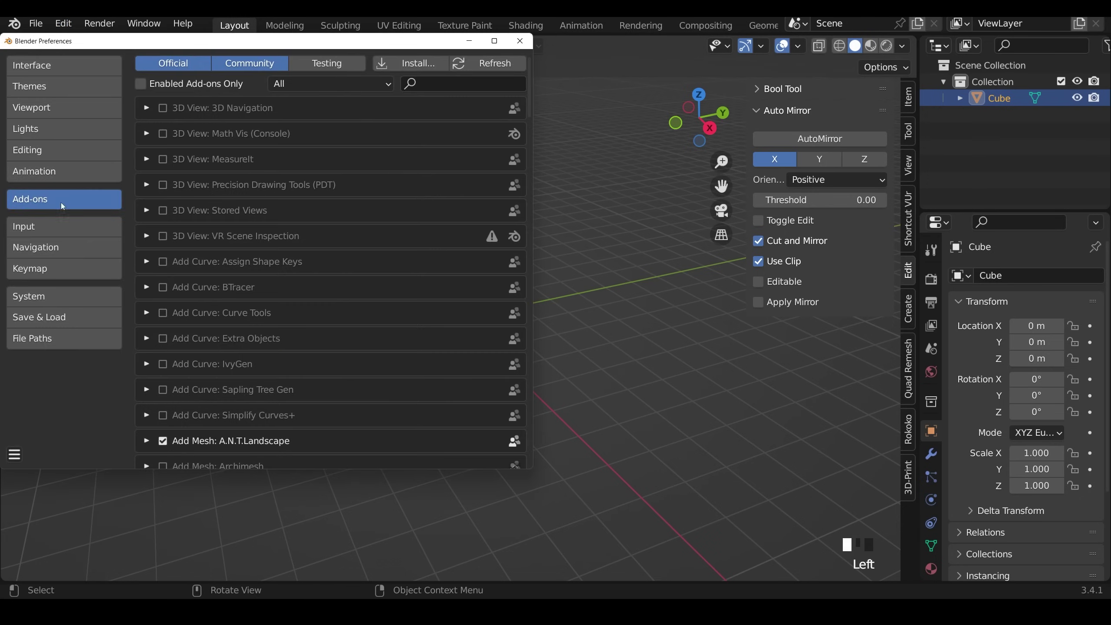
text(auto)
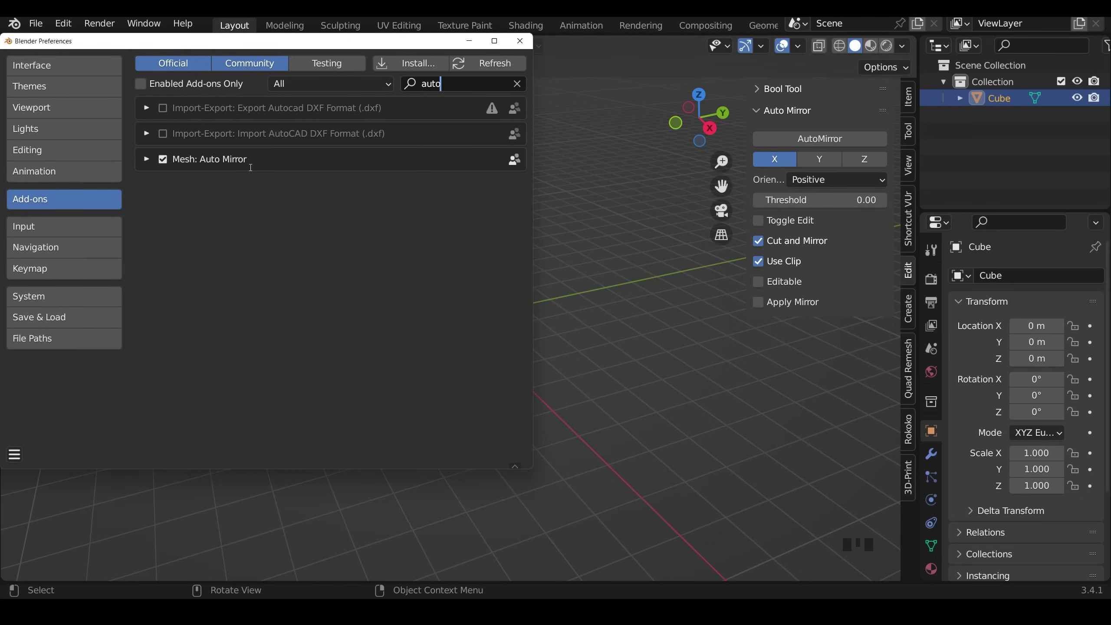
click(520, 41)
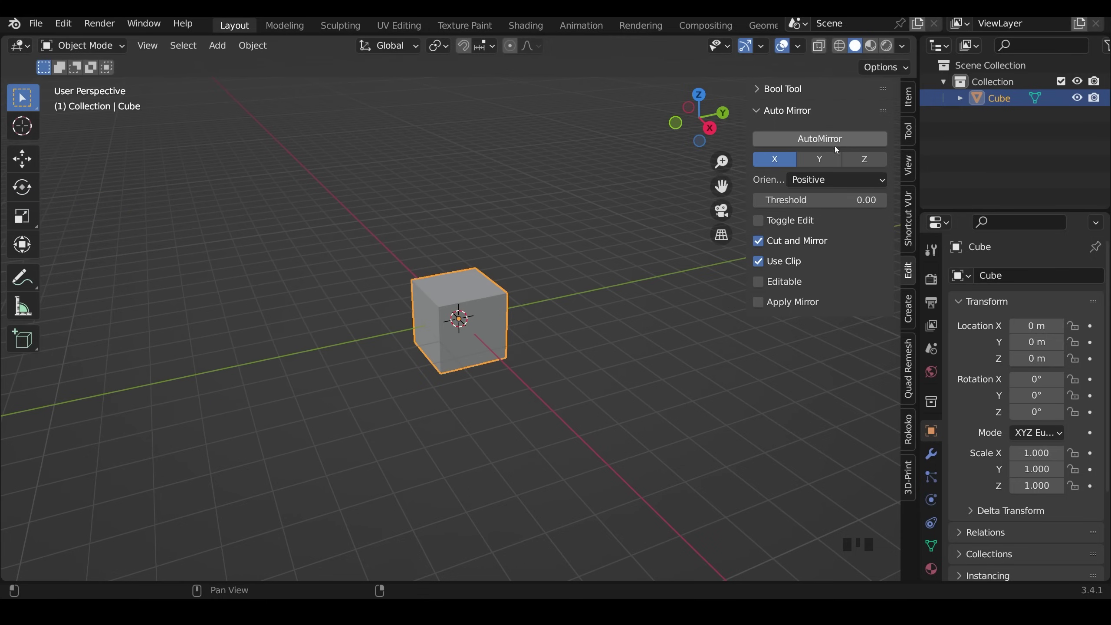
Apply AutoMirror to the cube on the Y axis with Negative orientation.
key(Tab)
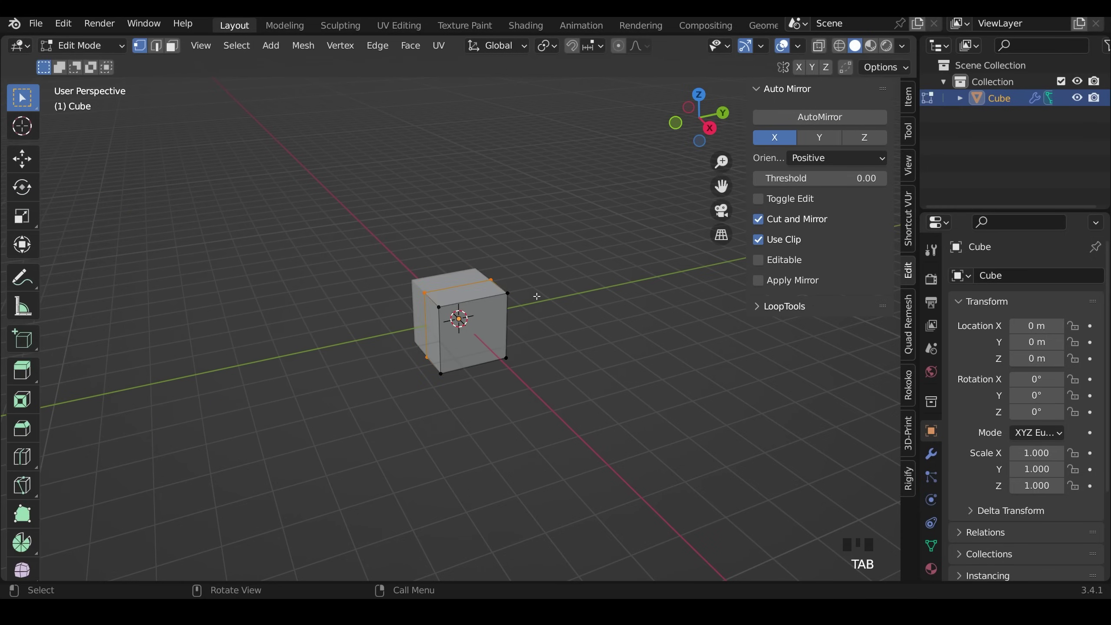
middle_drag(401, 307, 471, 319)
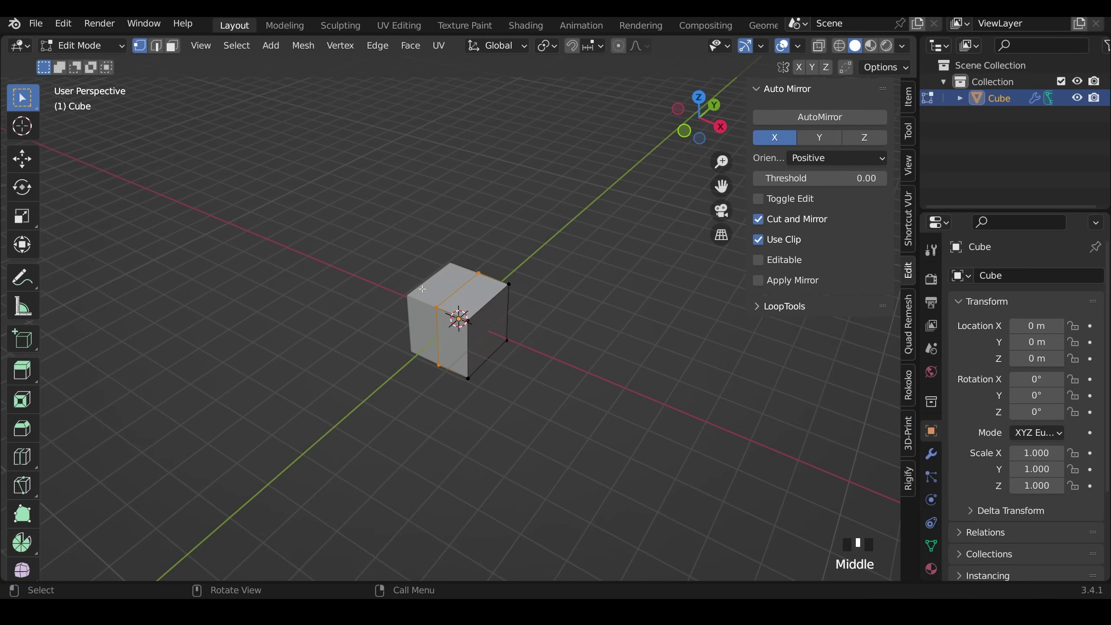
click(930, 455)
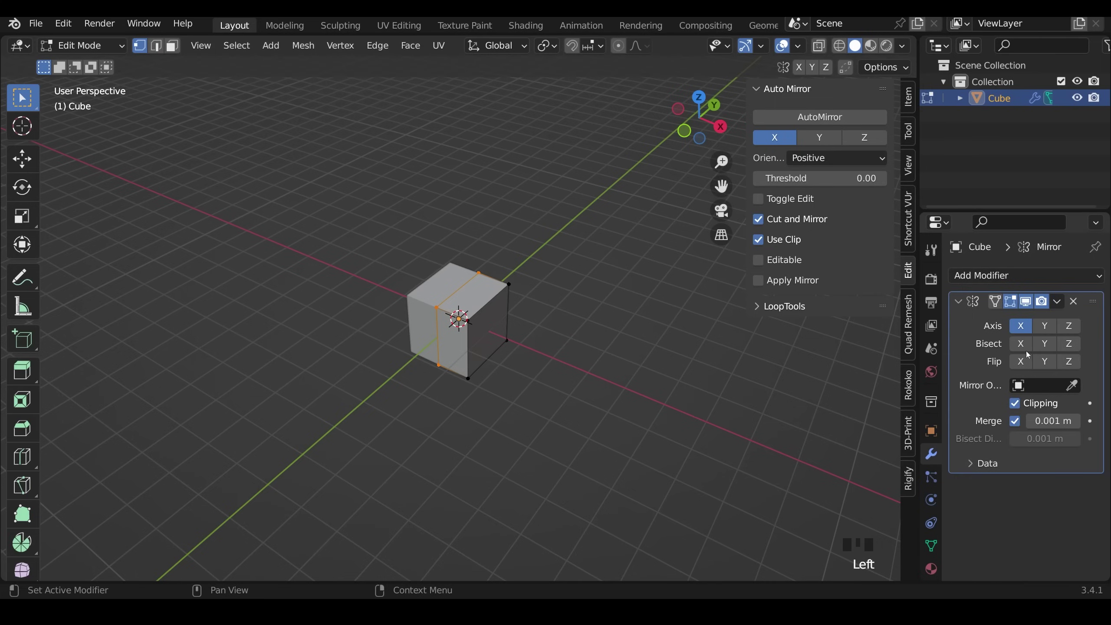
click(822, 140)
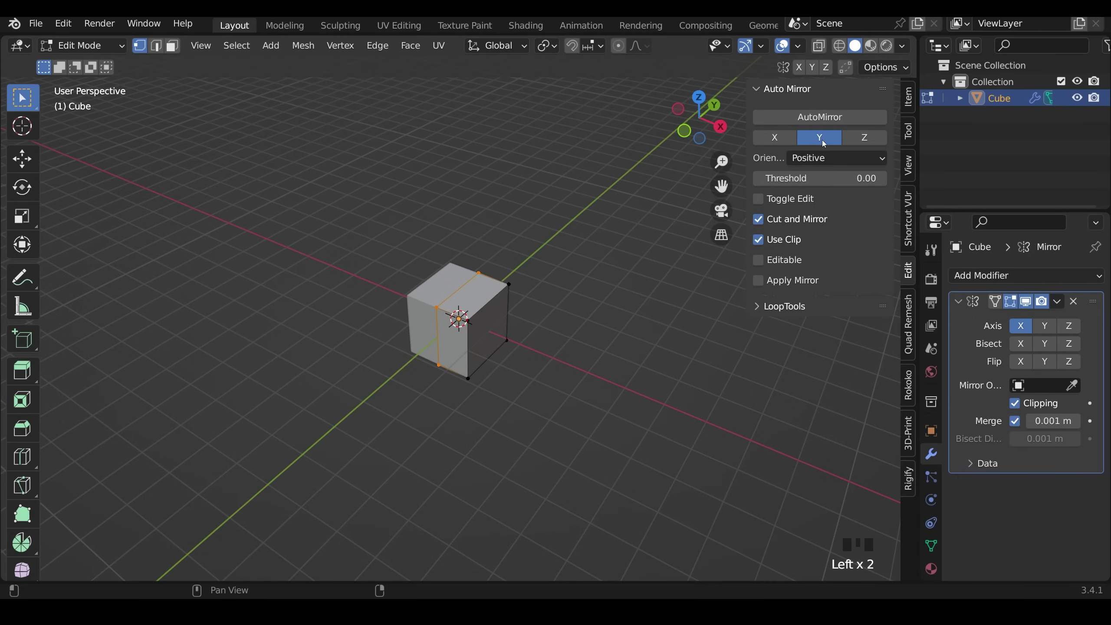
click(824, 160)
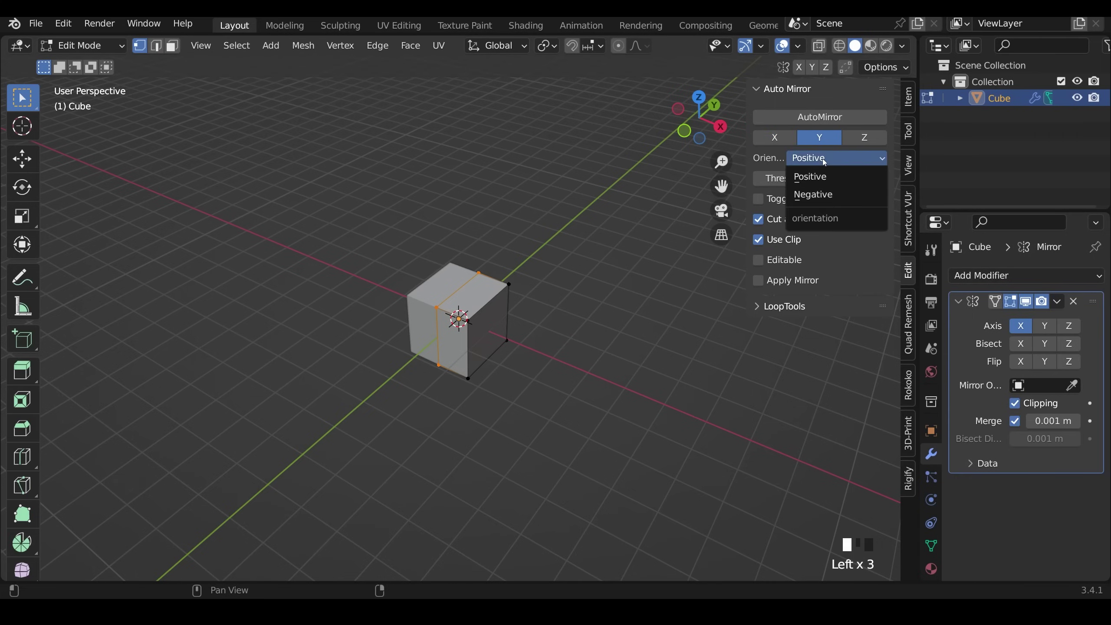
click(825, 195)
click(839, 123)
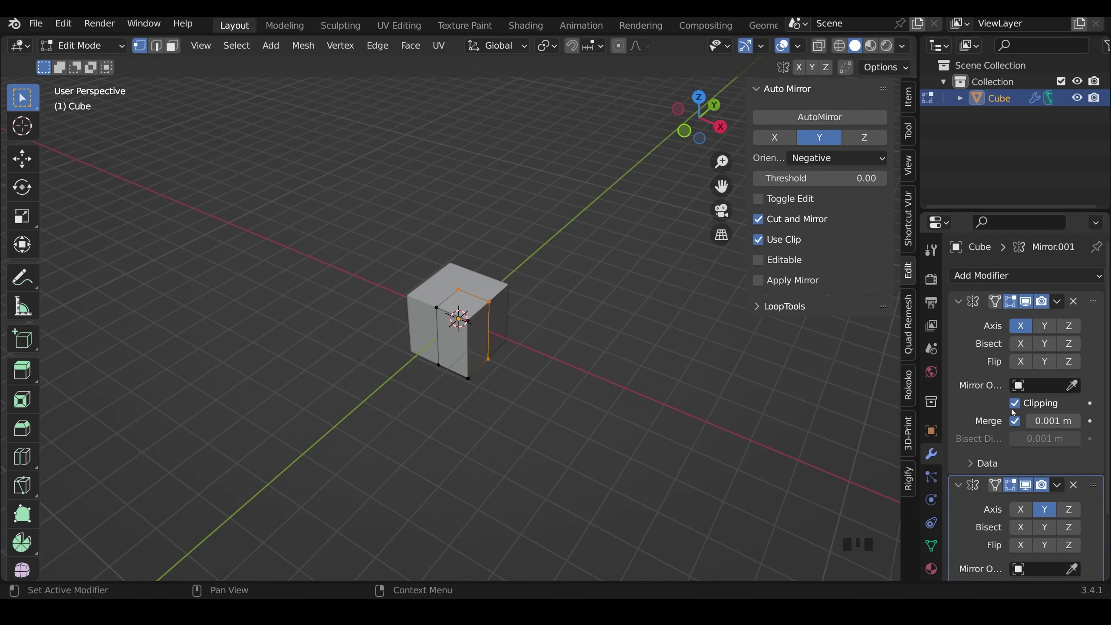
scroll(492, 316, up, 3)
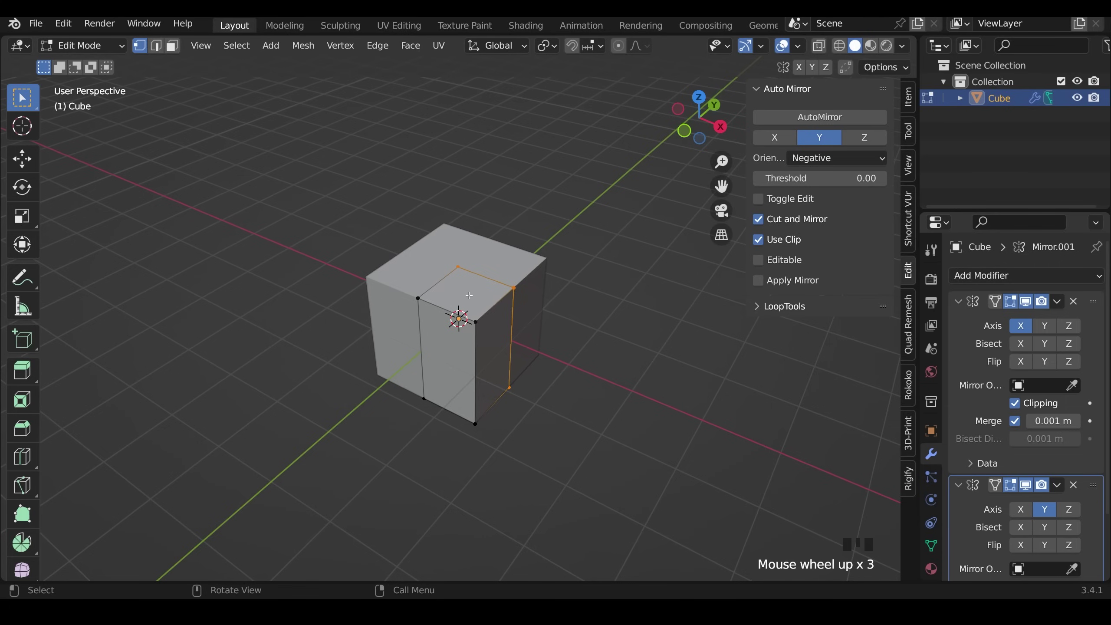
Inset the cube's top face, adjust it vertically, and extrude it up into a neck.
key(i)
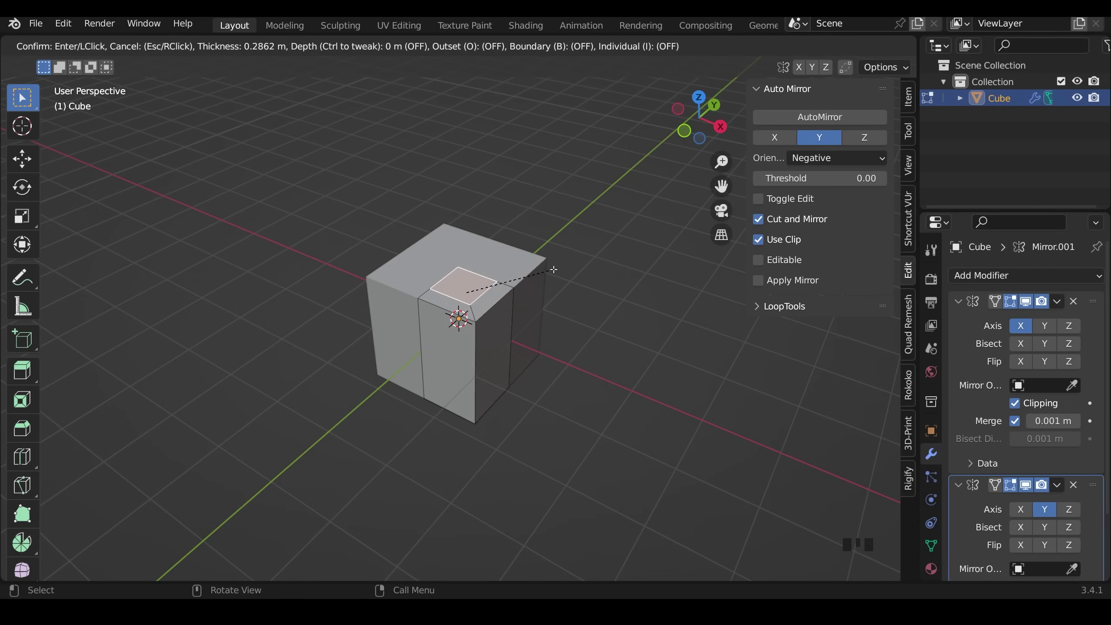
click(554, 268)
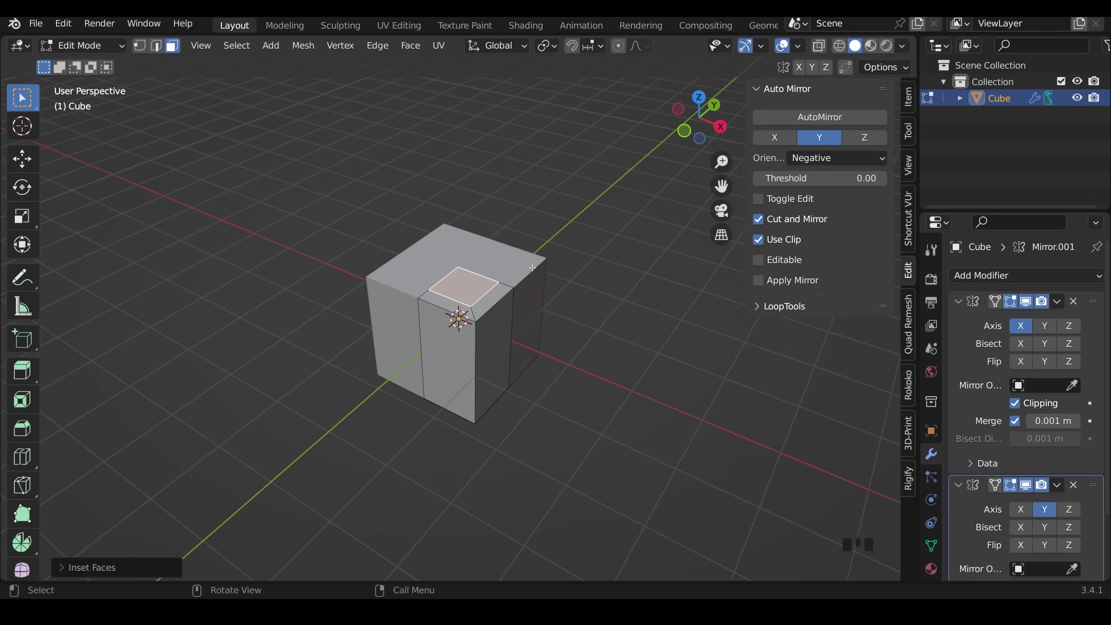
key(g)
key(z)
click(529, 261)
key(e)
click(529, 188)
Widen and raise the top face, then extrude a taller upper block along Z.
key(e)
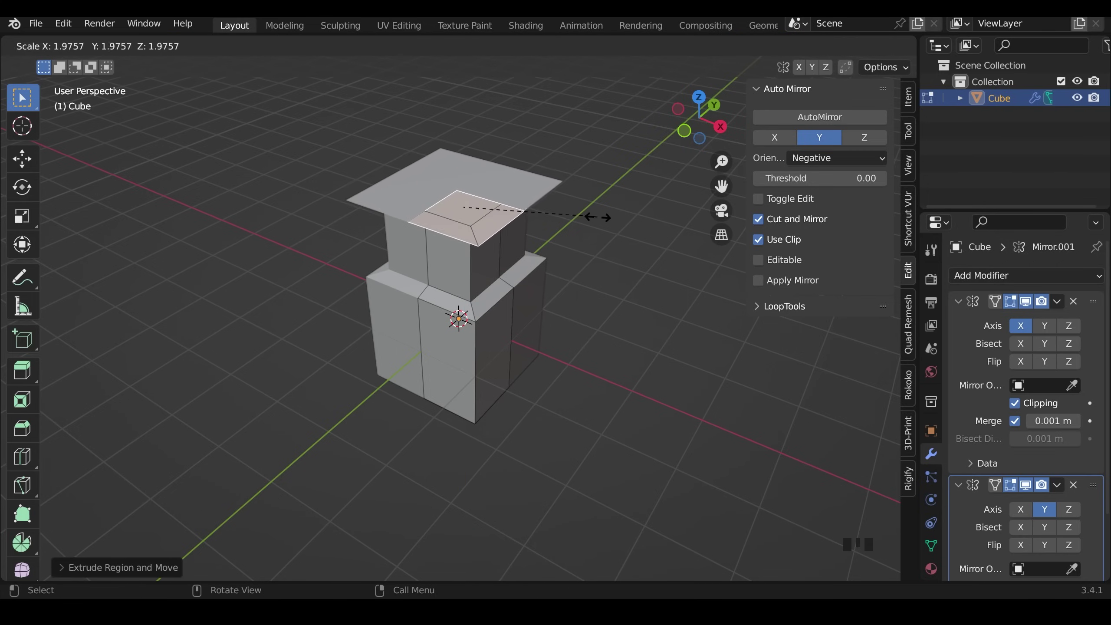
click(585, 210)
key(z)
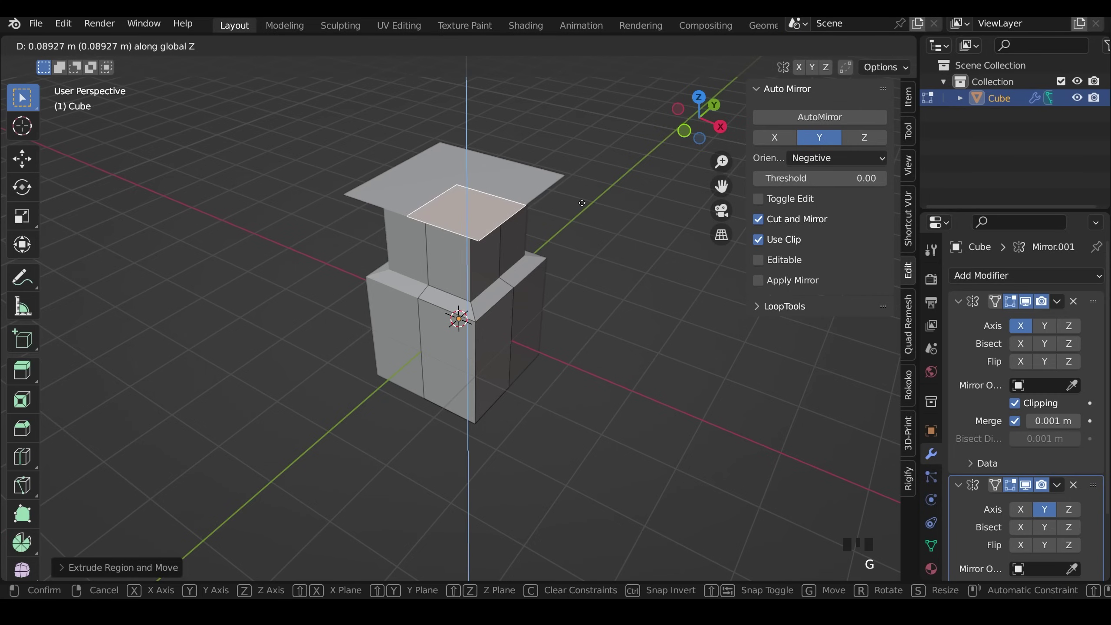
click(583, 188)
middle_drag(582, 189, 555, 222)
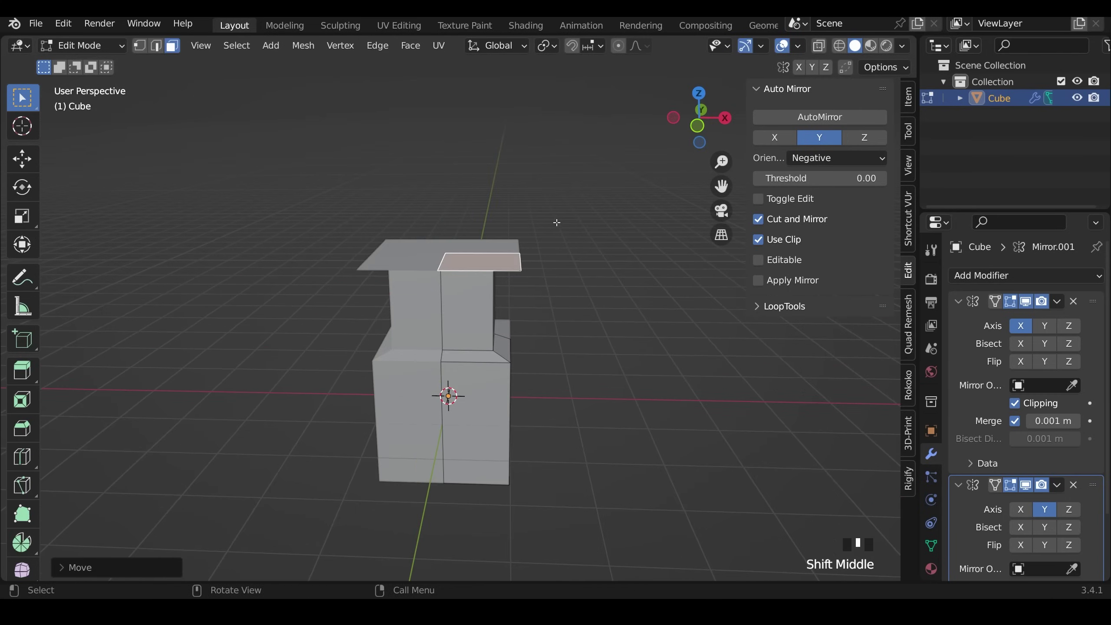
key(e)
key(z)
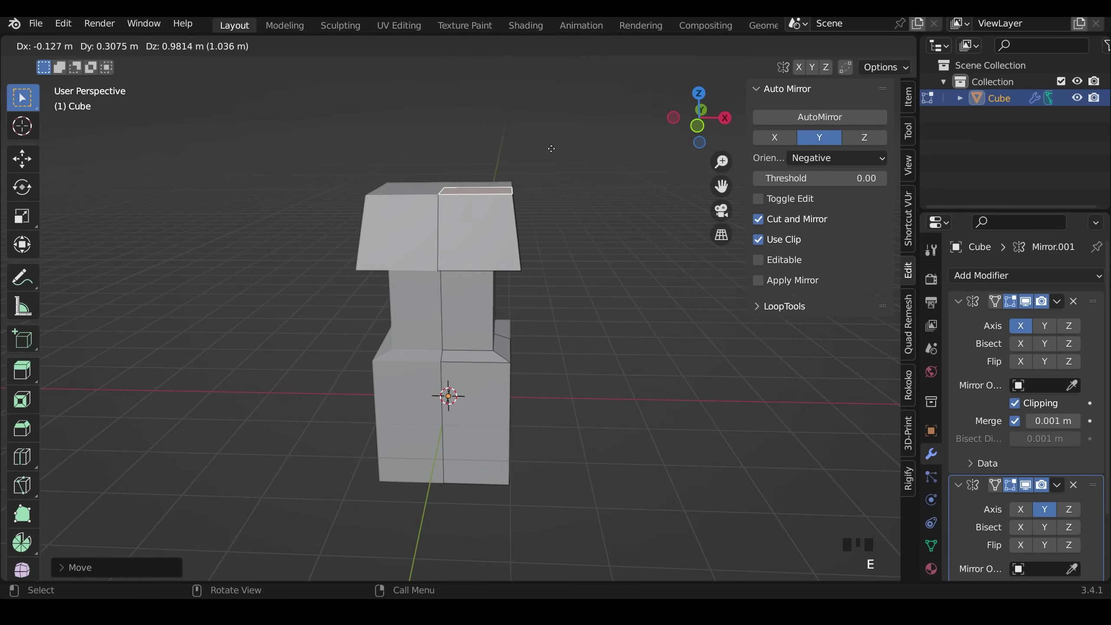
key(z)
click(556, 127)
middle_drag(543, 175, 501, 198)
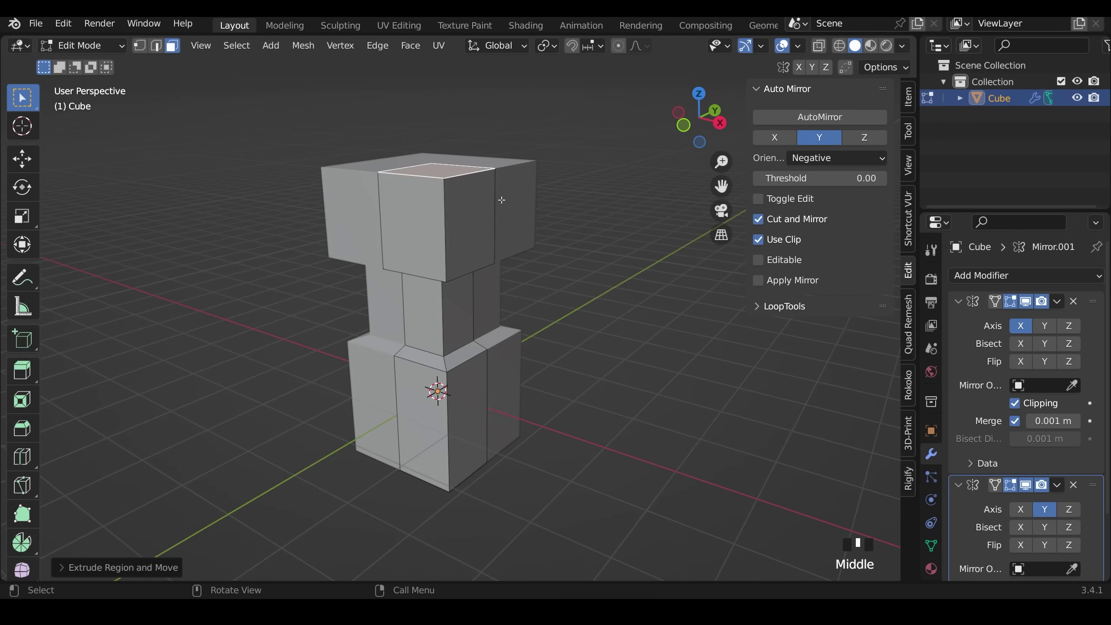
middle_drag(495, 205, 508, 286)
key(ctrl+r)
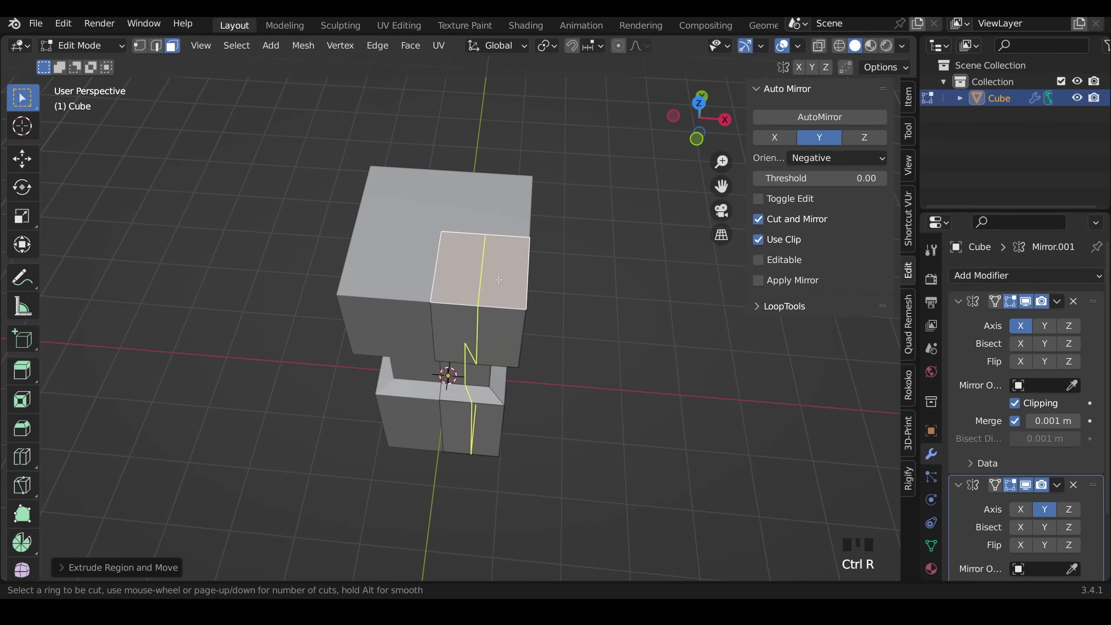
Add two evenly spaced loop cuts across the upper block in each direction.
scroll(498, 279, up, 1)
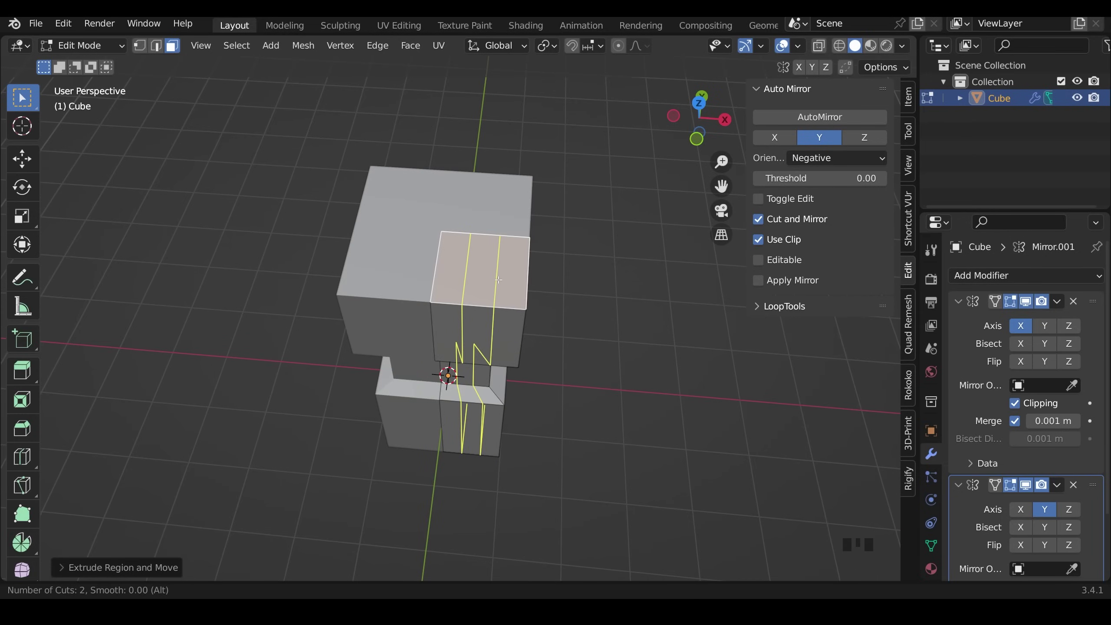
click(498, 279)
right_click(498, 279)
middle_drag(498, 280, 417, 324)
key(ctrl+r)
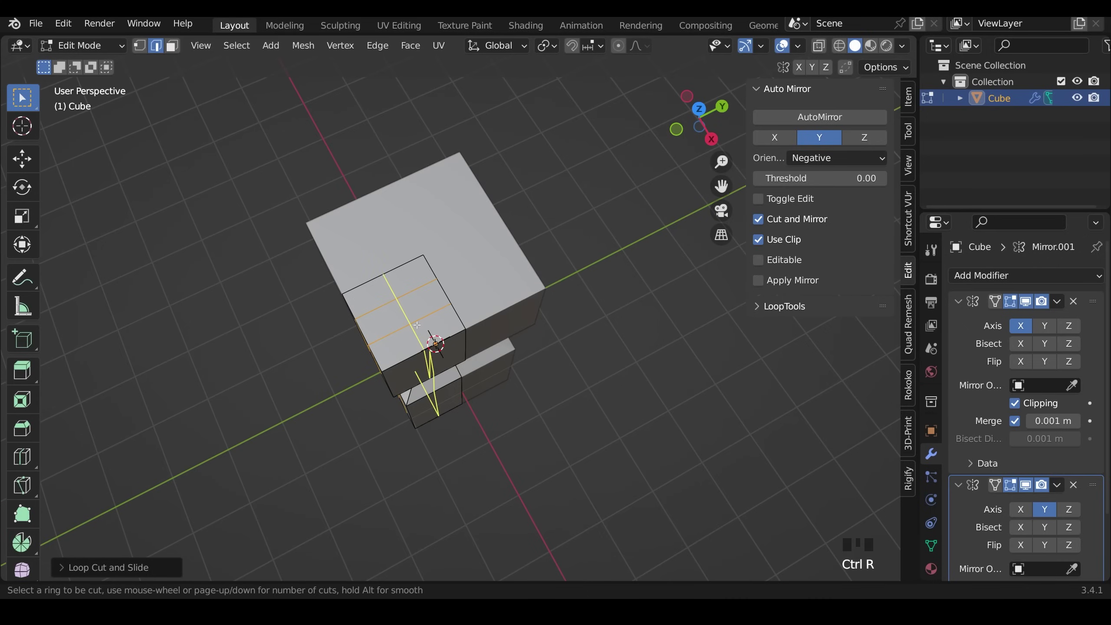
scroll(417, 325, up, 1)
click(419, 325)
right_click(420, 323)
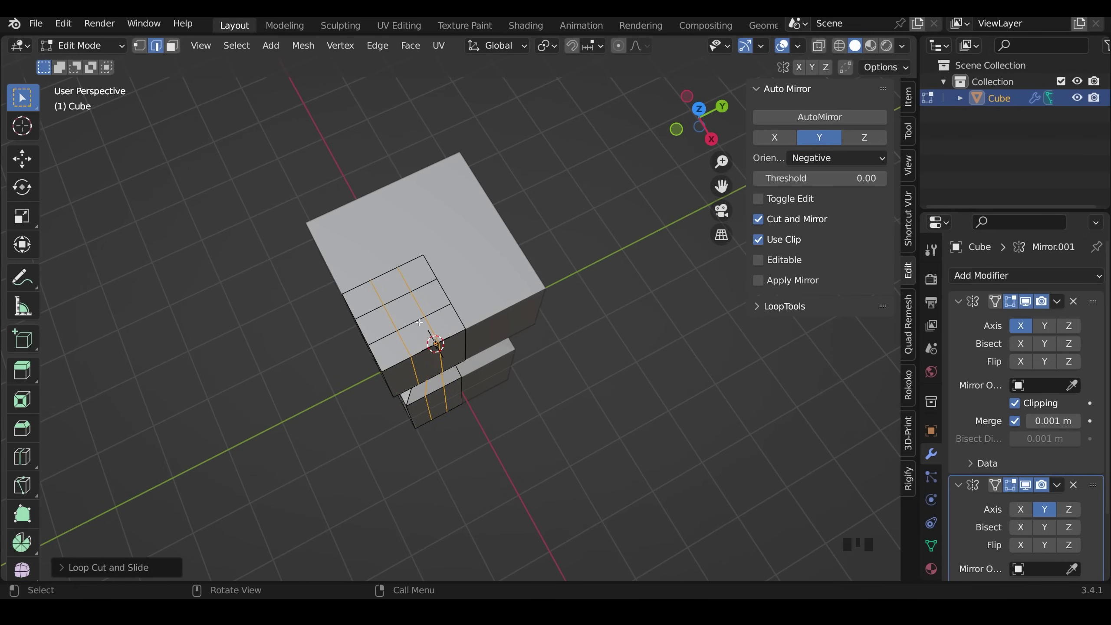
middle_drag(475, 318, 479, 287)
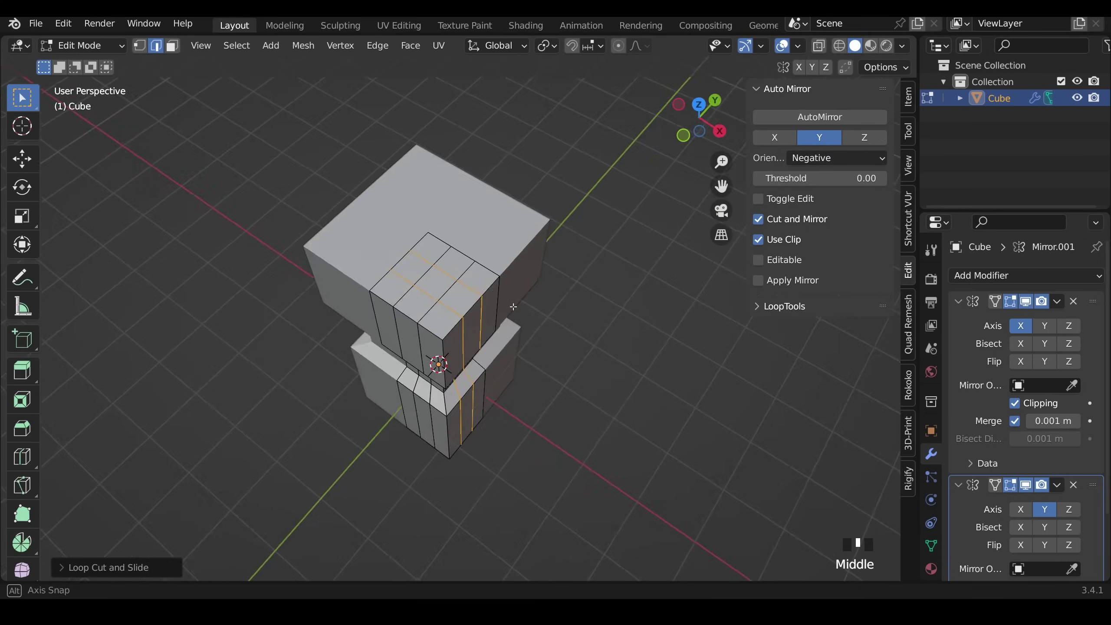
Extrude three top faces as trial battlements, then undo the extrusion.
key(3)
click(479, 287)
shift+click(440, 320)
shift+click(391, 288)
key(e)
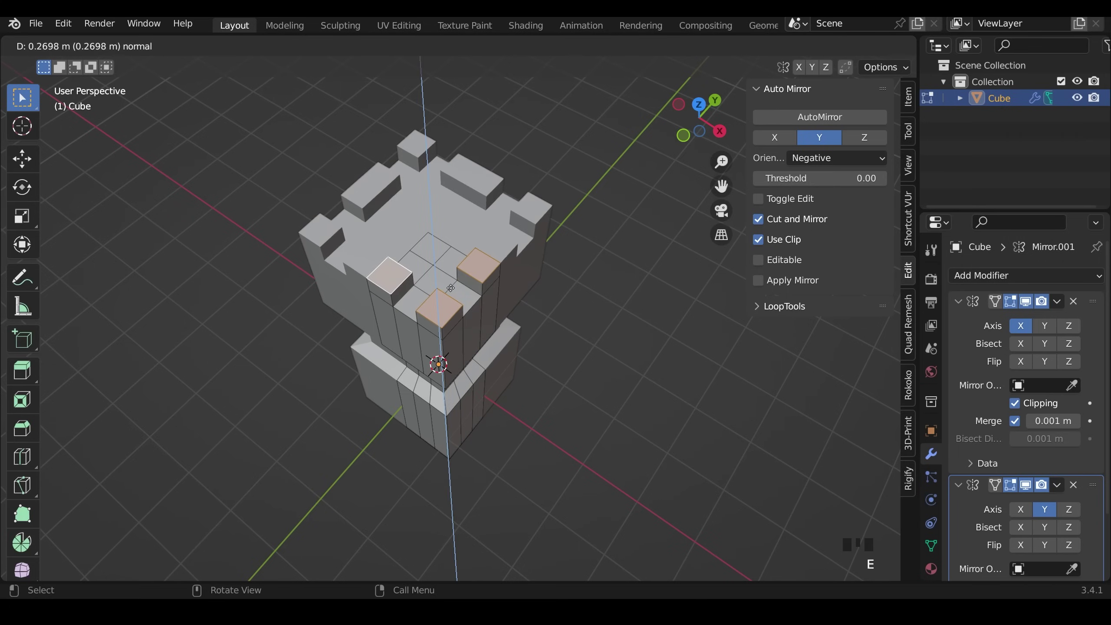
click(525, 247)
middle_drag(524, 247, 523, 188)
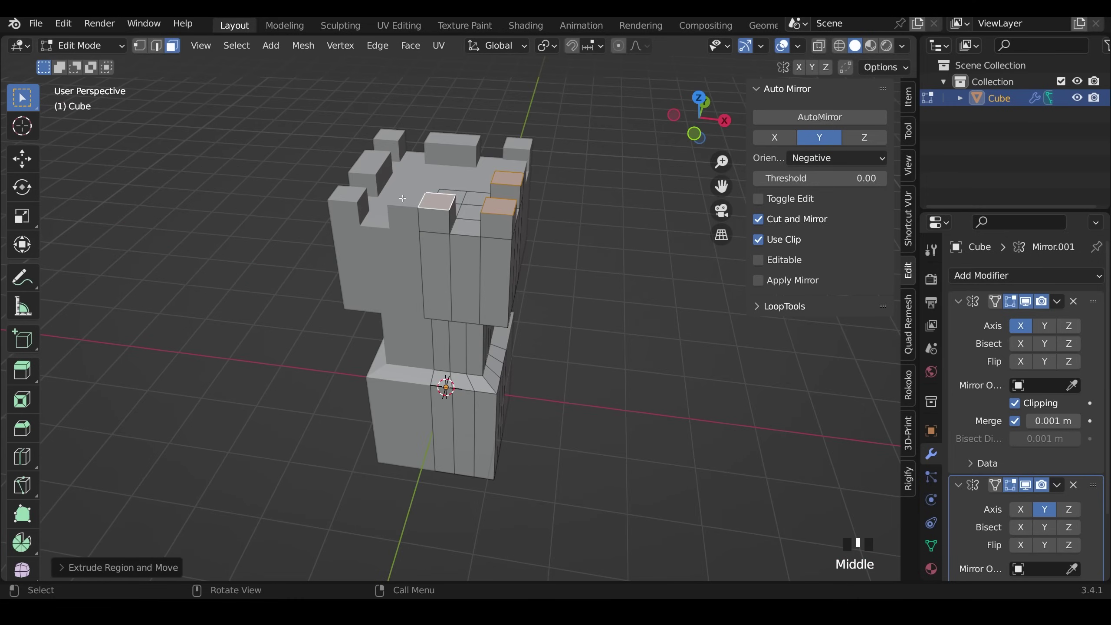
key(ctrl+z)
middle_drag(544, 232, 446, 278)
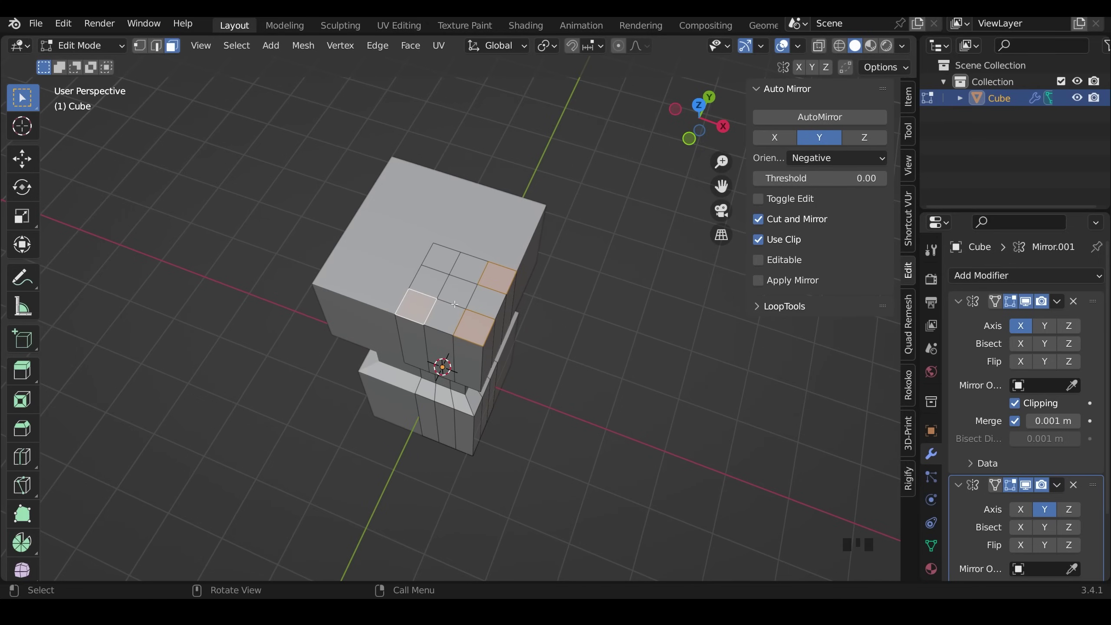
Slide two grid lines on the tower top to reposition the rim divisions.
key(2)
click(451, 273)
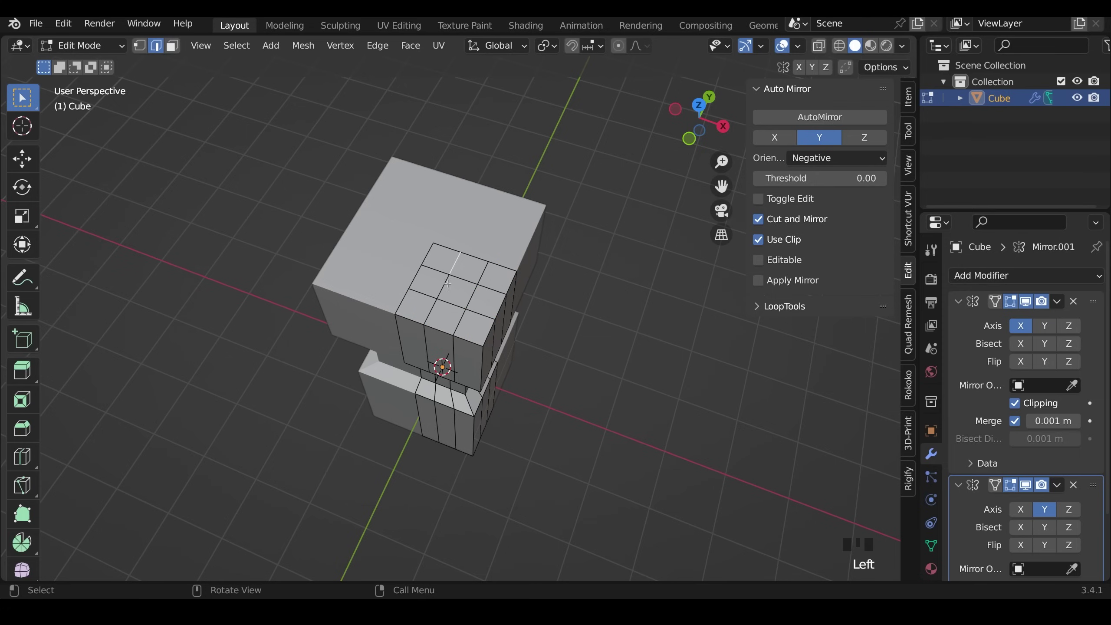
ctrl+click(449, 294)
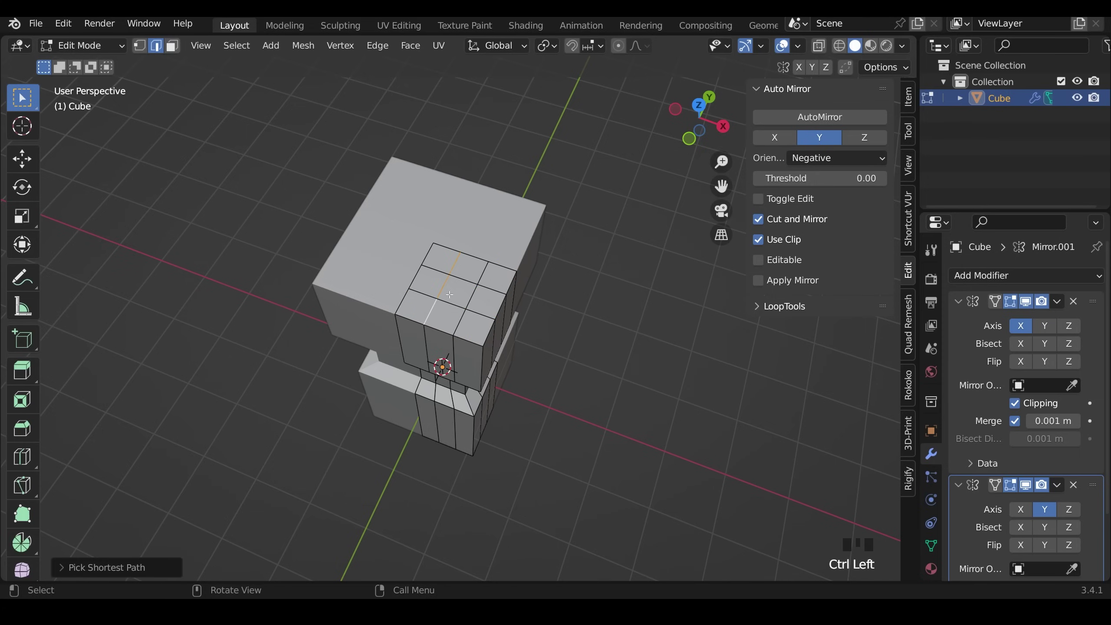
key(g)
key(g)
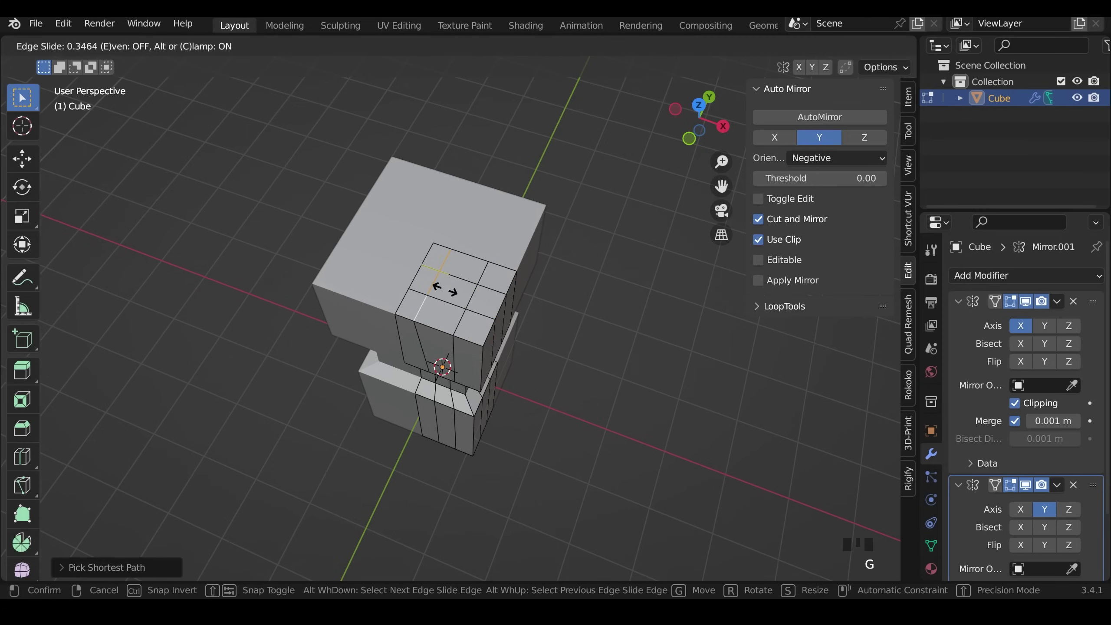
click(444, 289)
click(466, 309)
ctrl+click(480, 278)
key(g)
key(g)
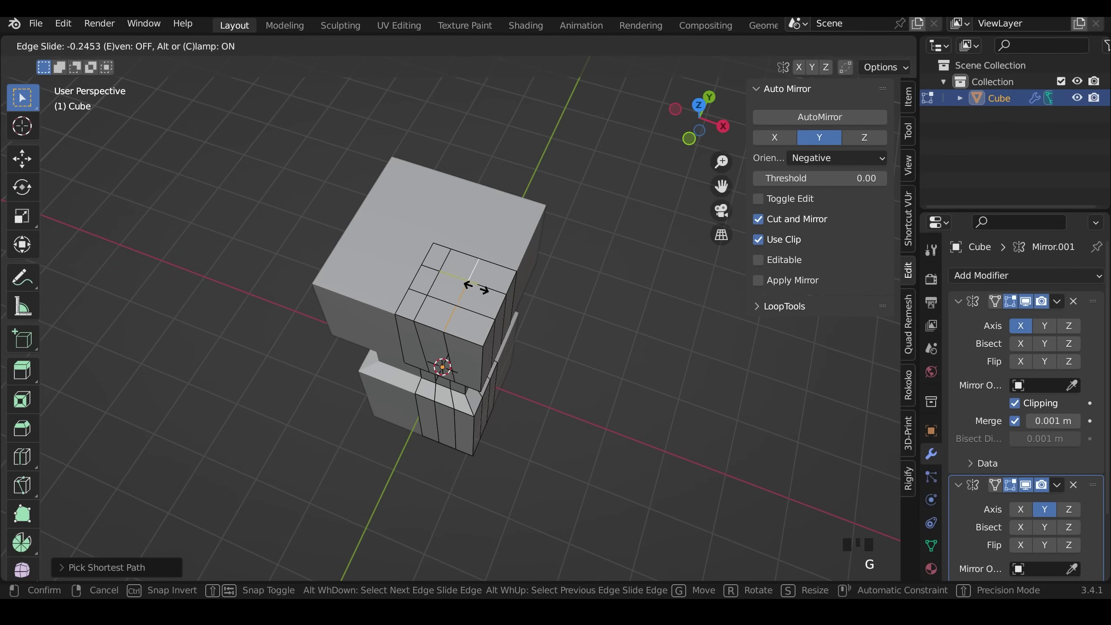
click(471, 326)
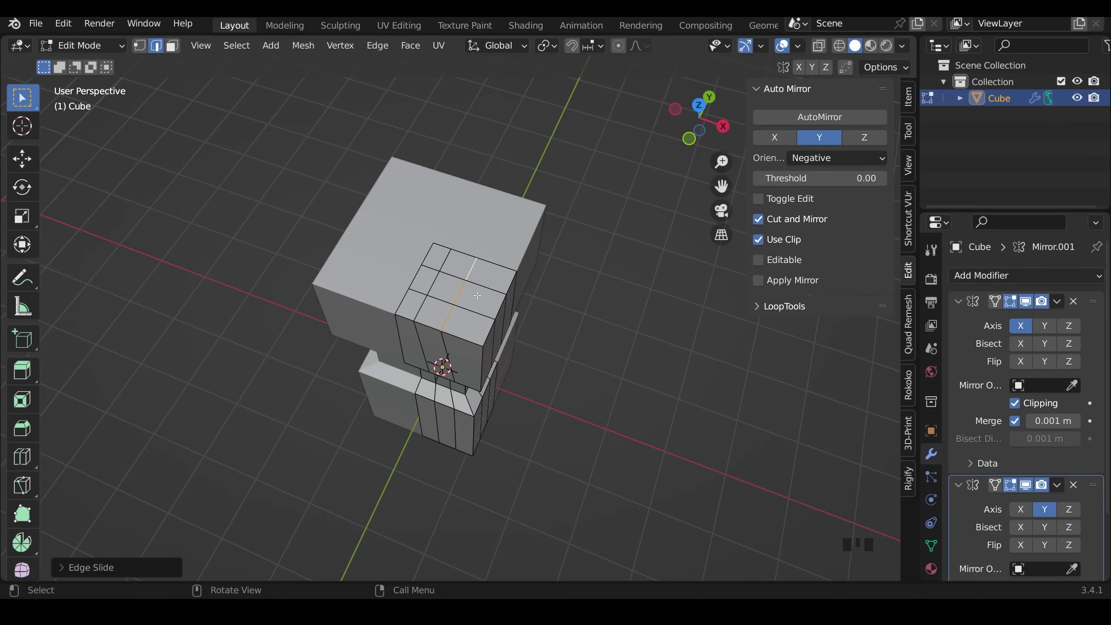
Slide the two crossing grid lines so the rim squares line up.
middle_drag(514, 321, 404, 317)
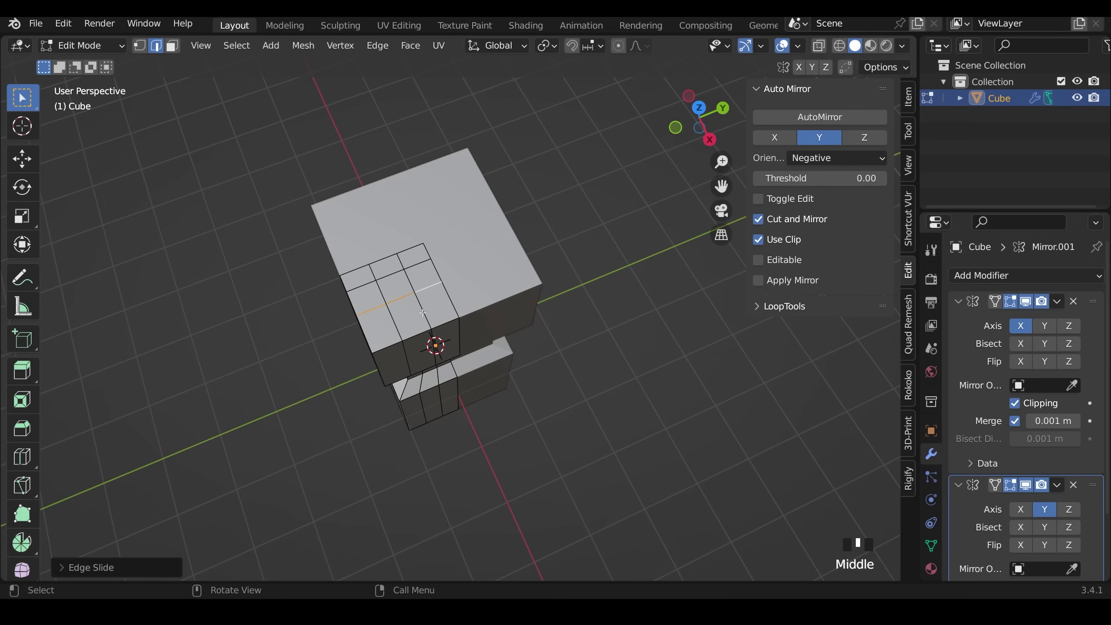
click(423, 312)
ctrl+click(414, 272)
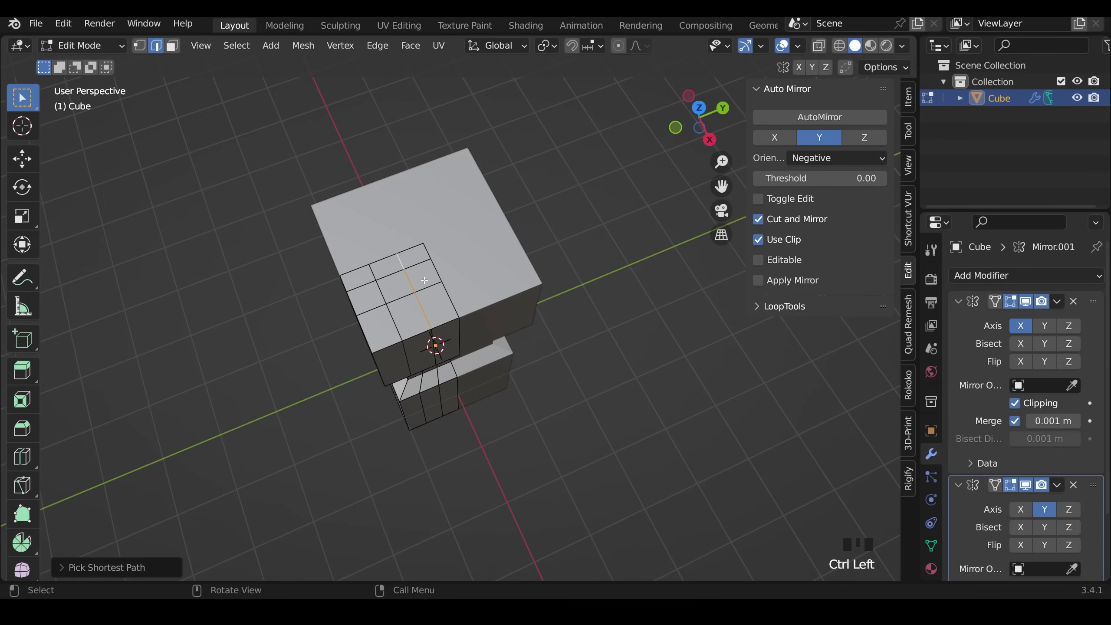
key(g)
key(g)
click(422, 278)
click(398, 319)
ctrl+click(385, 278)
key(g)
key(g)
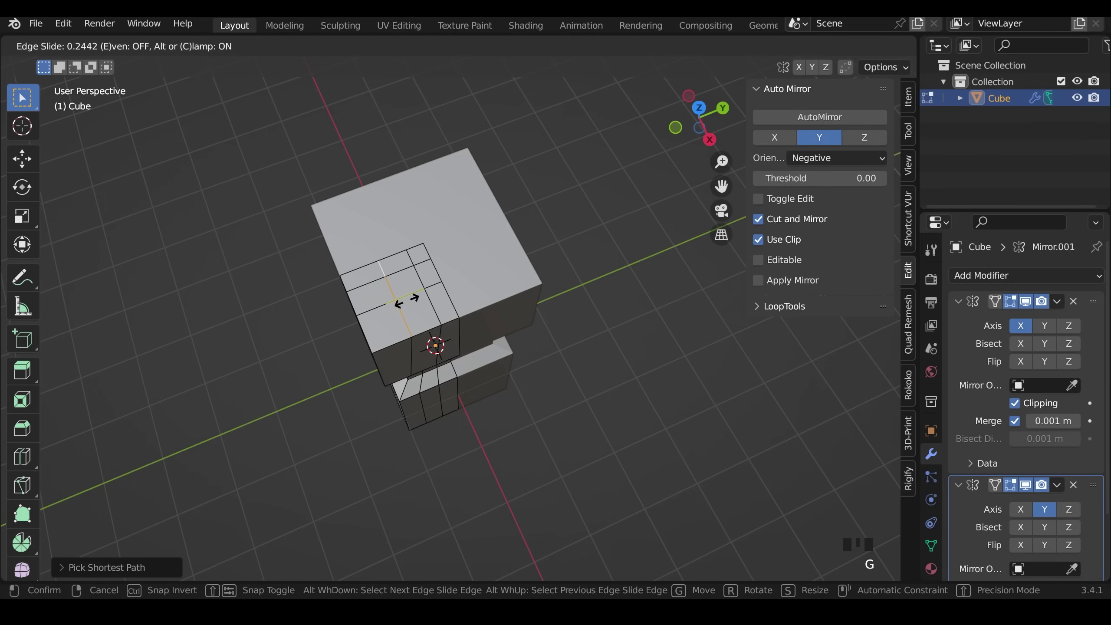
click(406, 301)
middle_drag(426, 326, 431, 332)
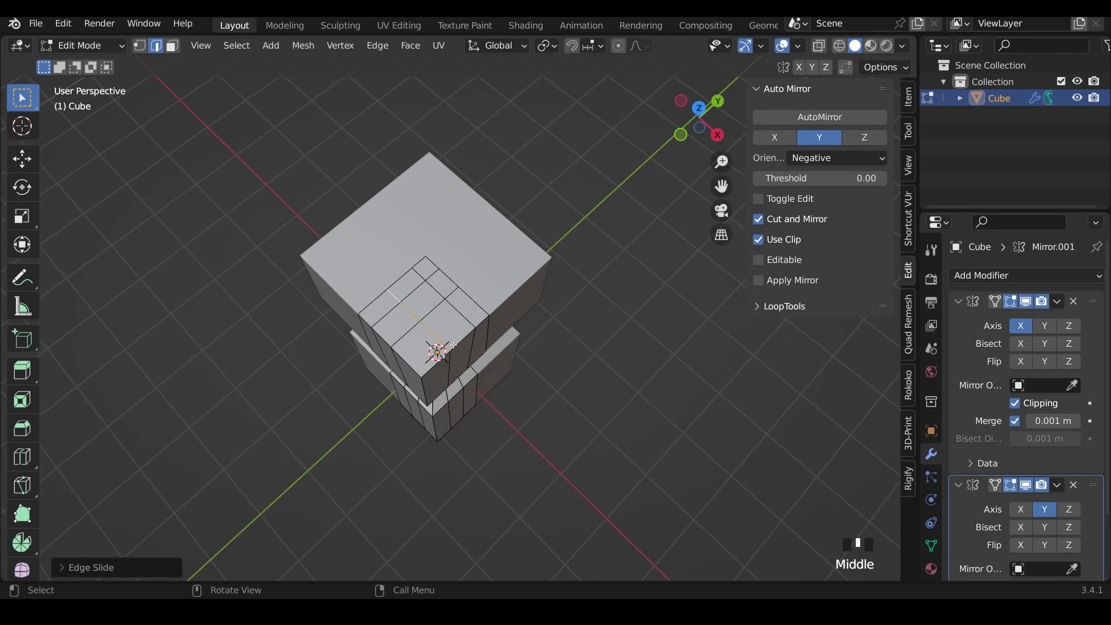
Extrude four alternate top faces upward as the first merlons.
key(3)
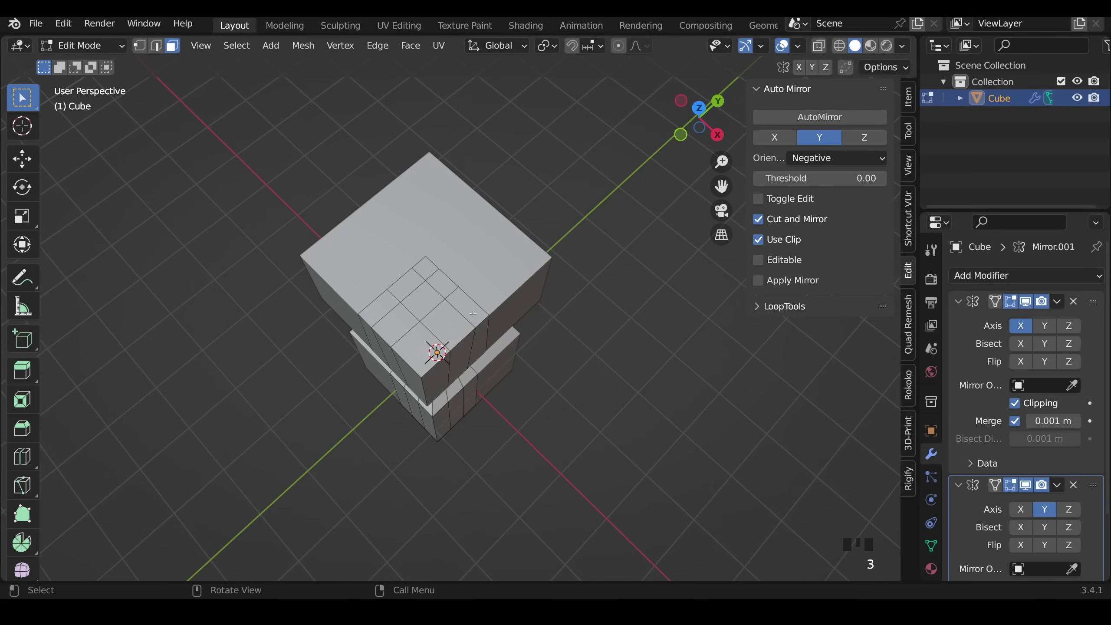
shift+click(457, 304)
shift+click(427, 340)
shift+click(411, 333)
shift+click(398, 315)
middle_drag(403, 318, 442, 288)
key(e)
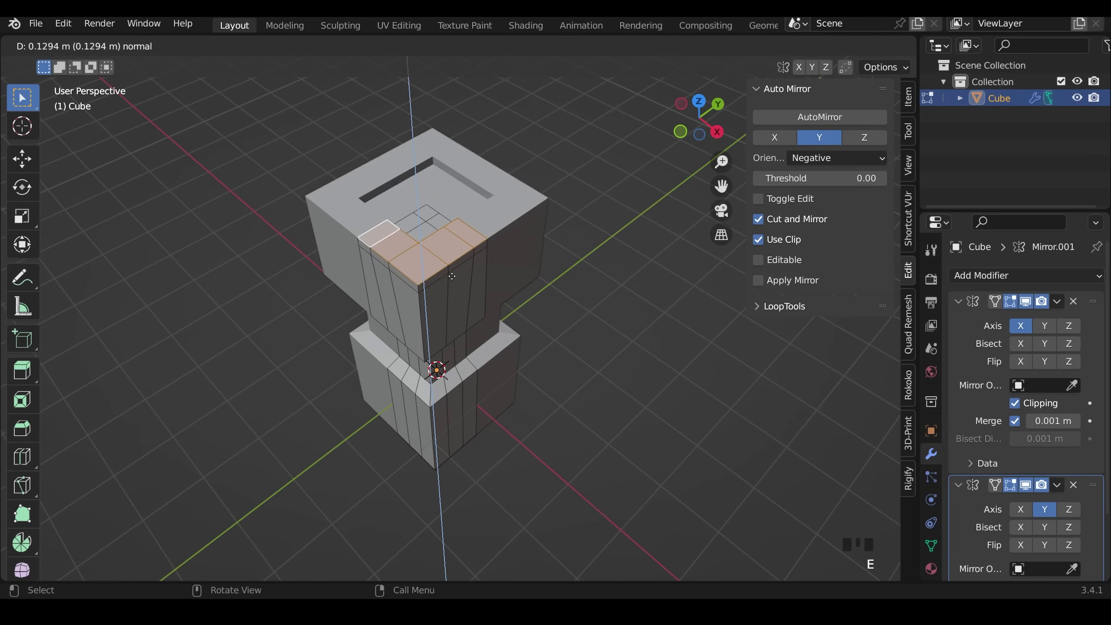
click(451, 274)
Extrude three more rim faces upward to complete the crenellated battlements.
click(468, 231)
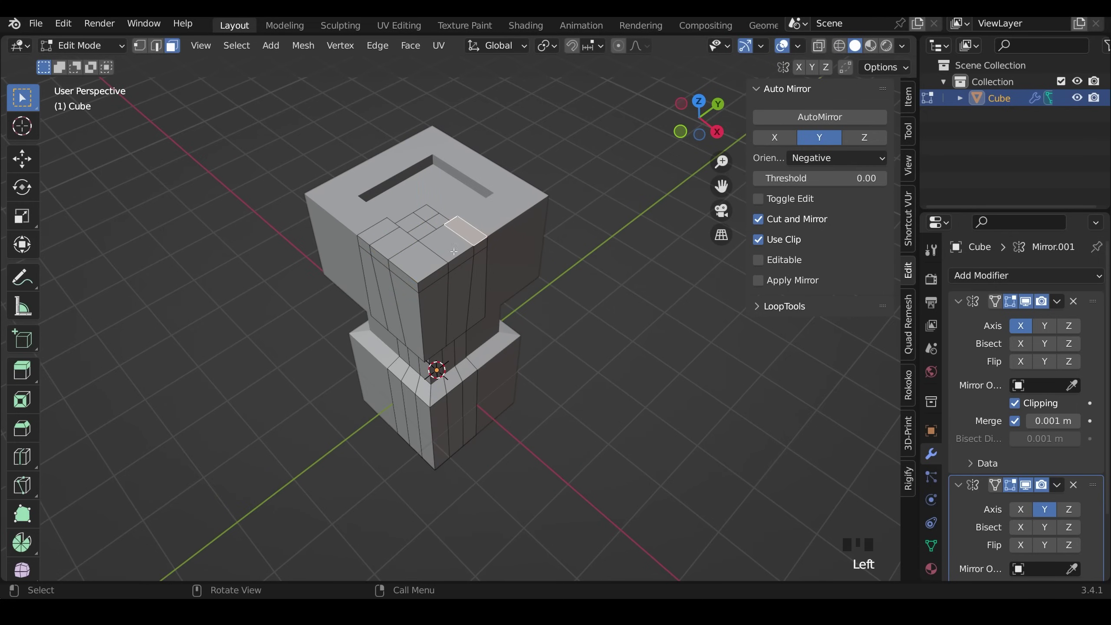
shift+click(418, 259)
shift+click(375, 232)
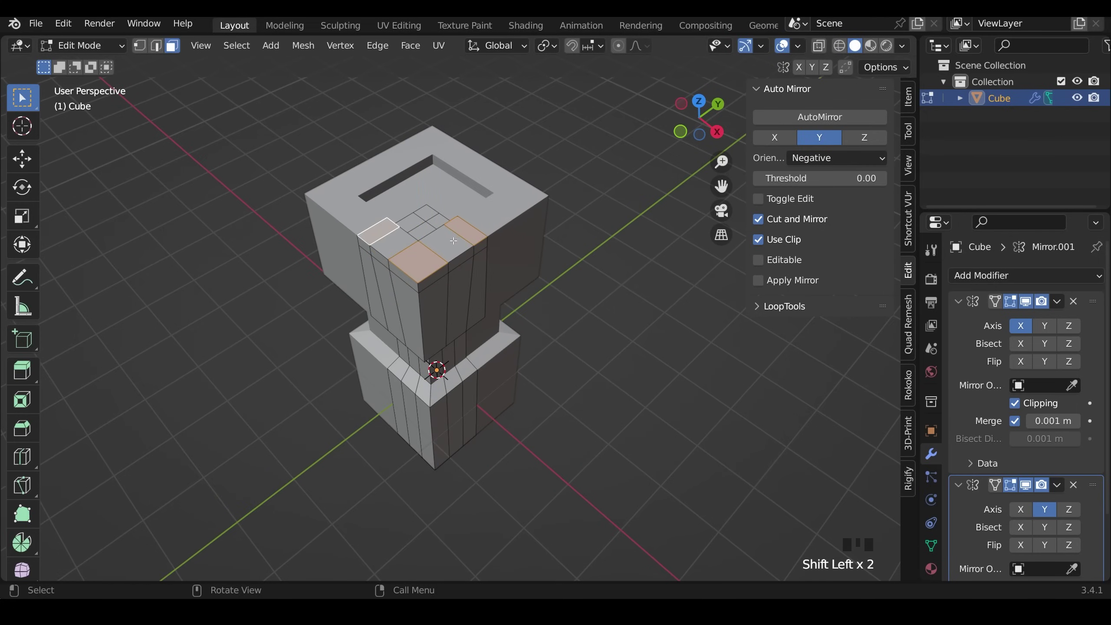
key(e)
click(434, 272)
middle_drag(435, 271, 544, 279)
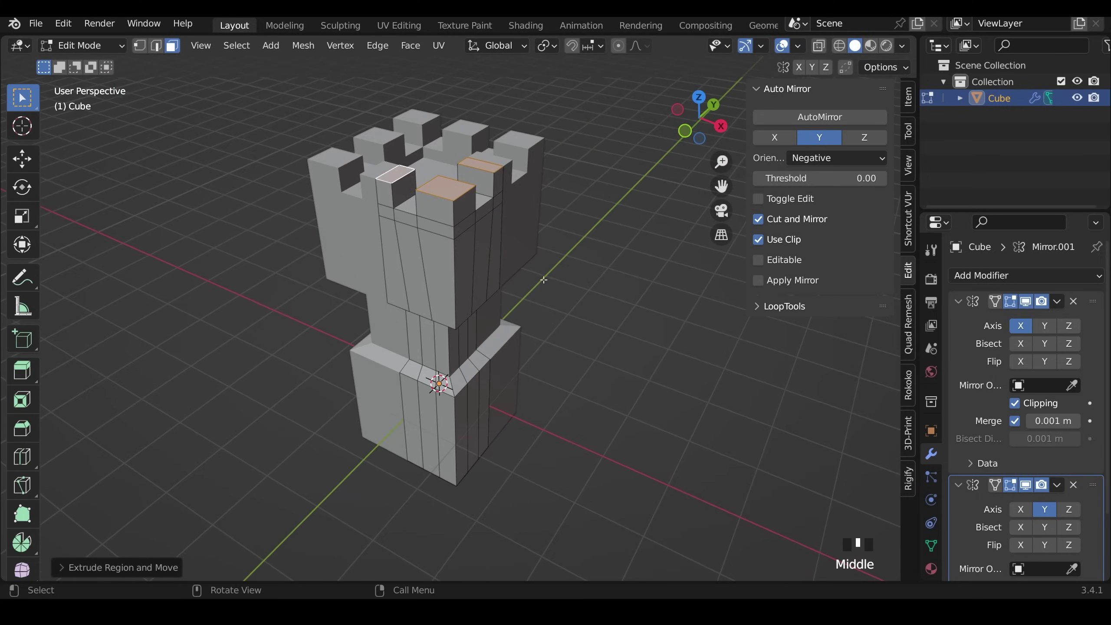
Re-enter Edit Mode on the tower and turn on X-ray.
scroll(543, 289, down, 7)
key(Tab)
middle_drag(528, 355, 593, 299)
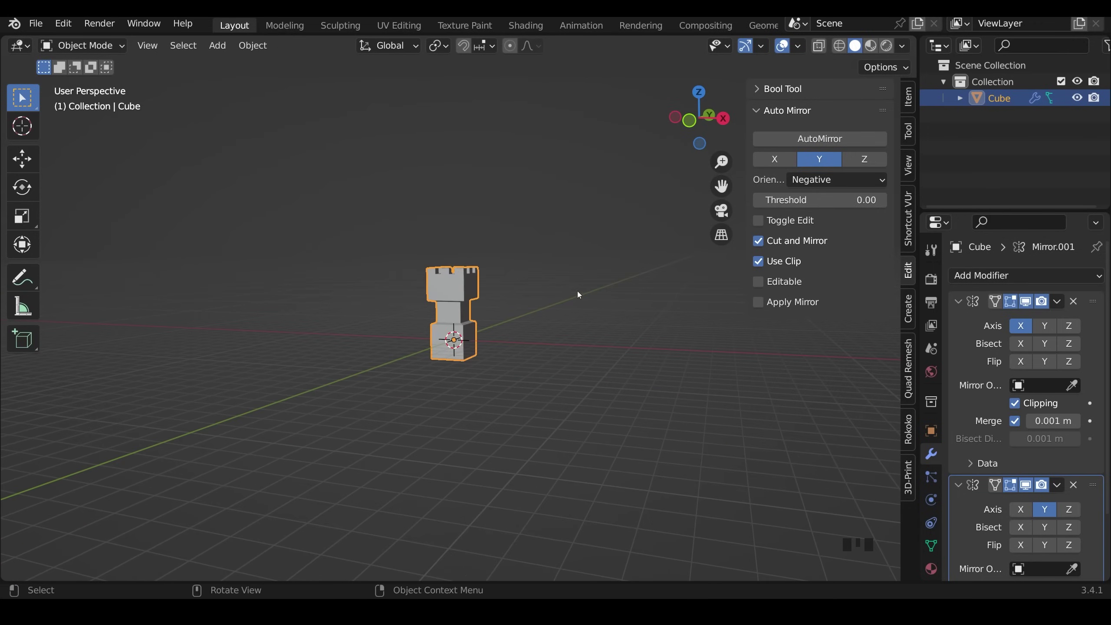
scroll(522, 306, up, 5)
middle_drag(523, 307, 503, 245)
key(Tab)
key(alt+z)
Box-select the upper tower faces and scale them in width only, excluding Z.
drag(397, 139, 594, 329)
middle_drag(594, 329, 650, 349)
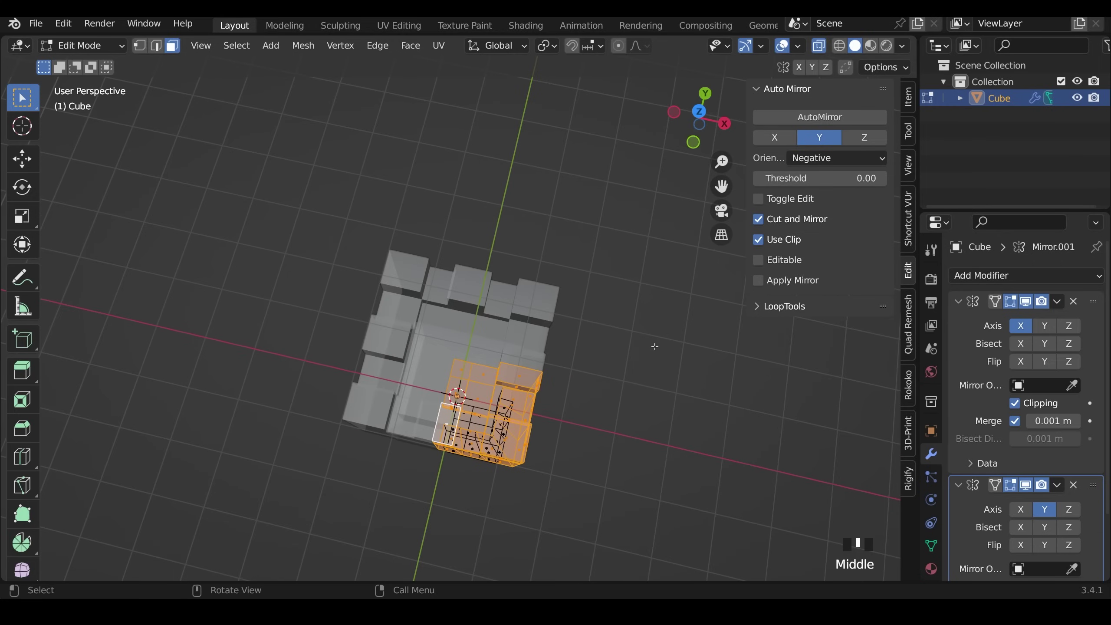
key(s)
key(shift+z)
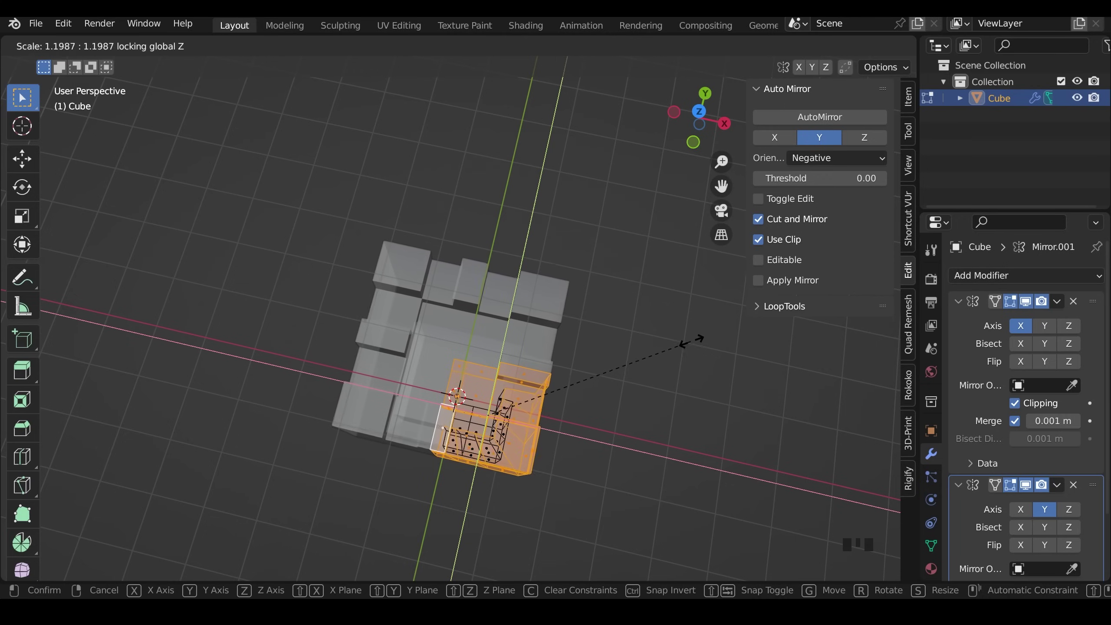
click(656, 351)
shift+middle_drag(656, 352, 609, 116)
click(555, 47)
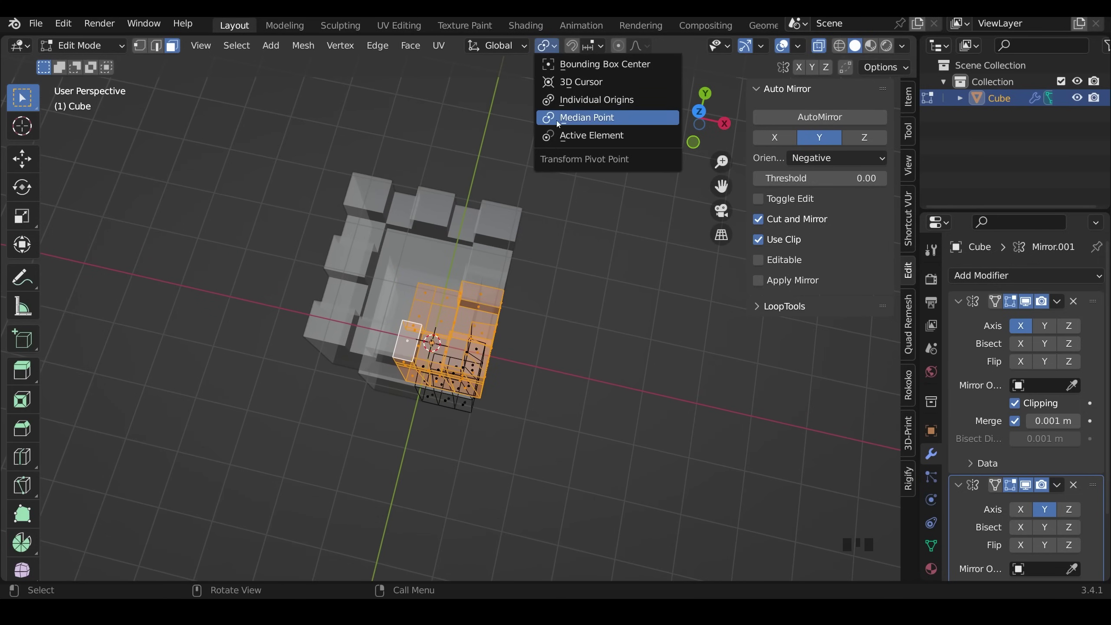
Place the 3D cursor at the tower's centre in top orthographic view.
click(607, 120)
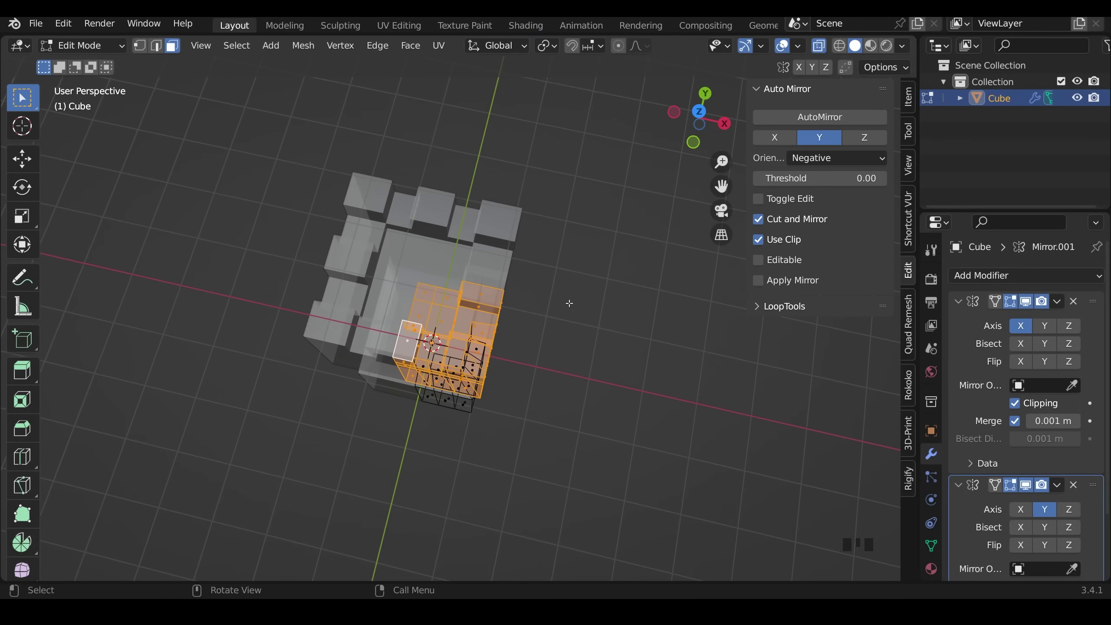
key(KP_7)
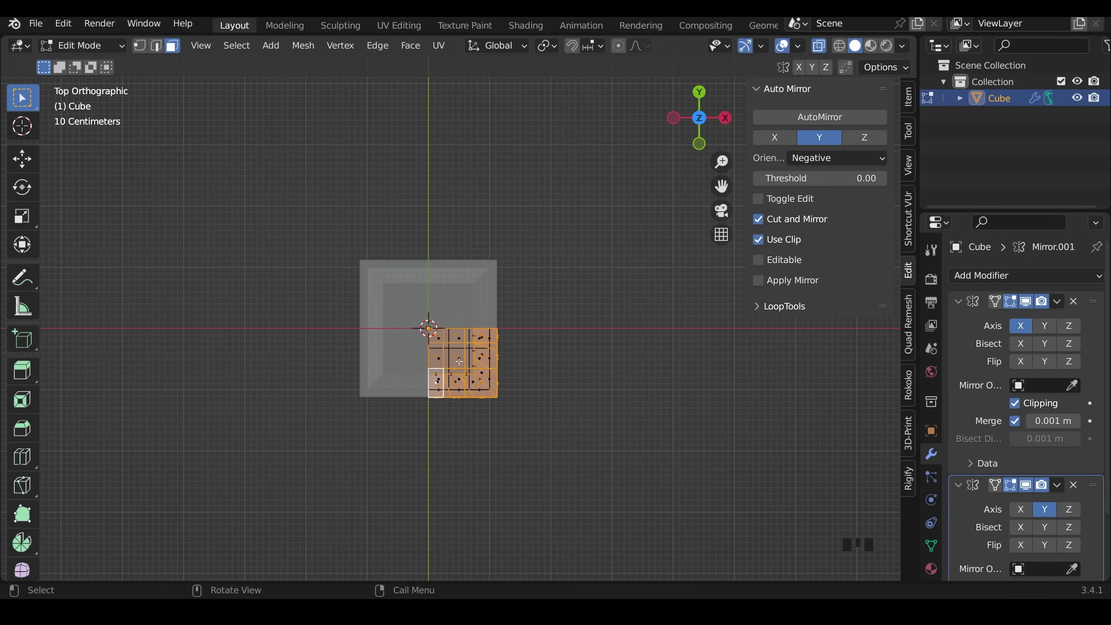
key(s)
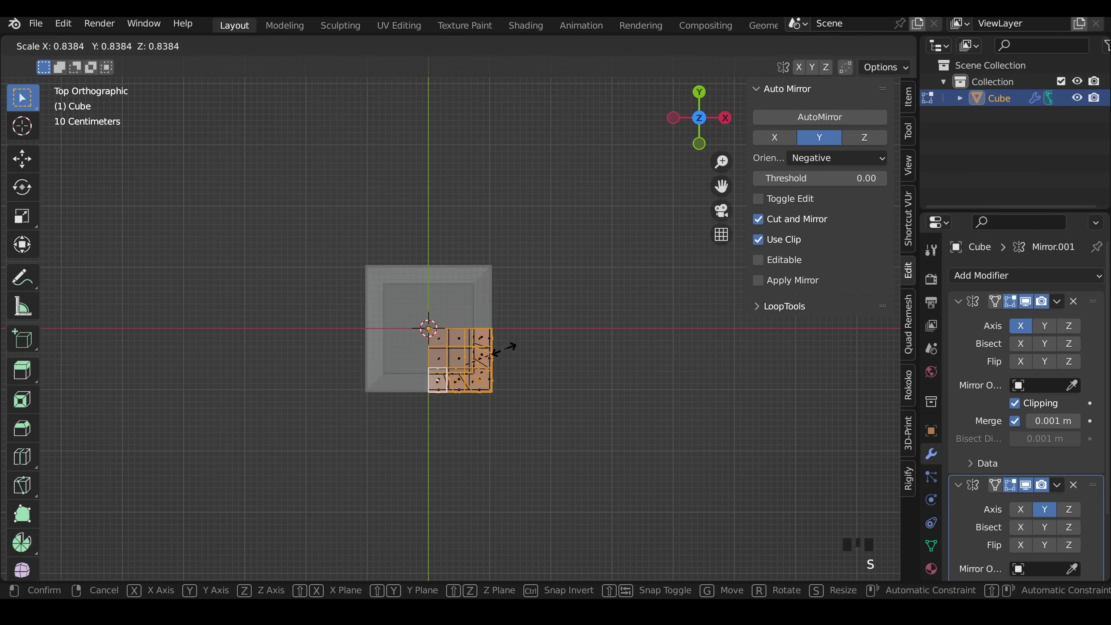
right_click(490, 355)
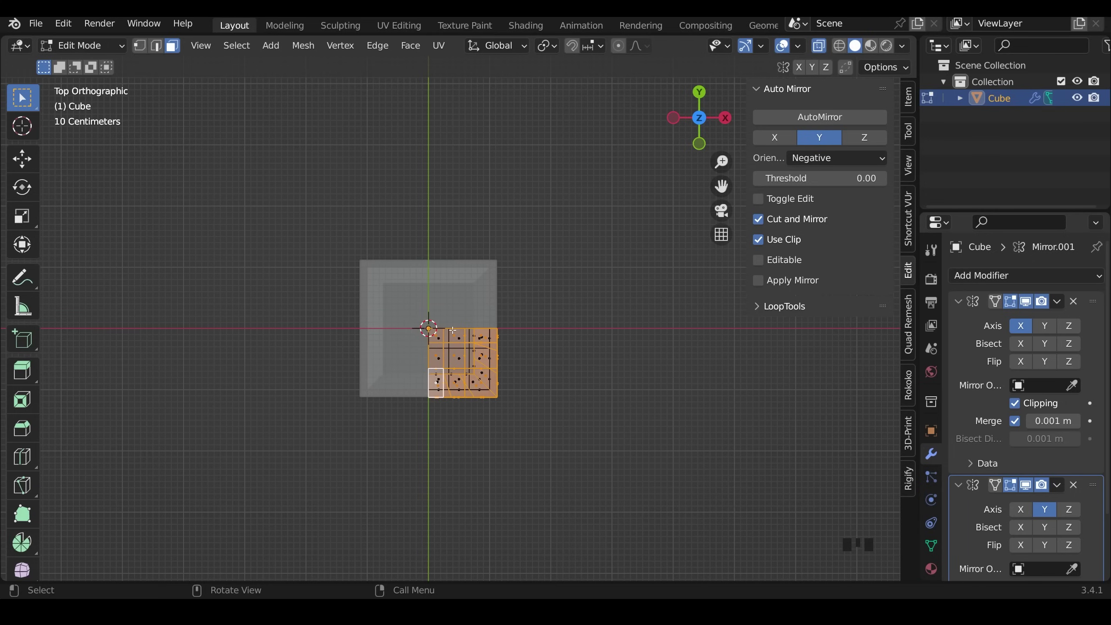
shift+right_click(429, 330)
shift+right_click(426, 319)
shift+right_click(428, 328)
Set the pivot to 3D Cursor and try a width-only enlargement, then undo it.
click(550, 51)
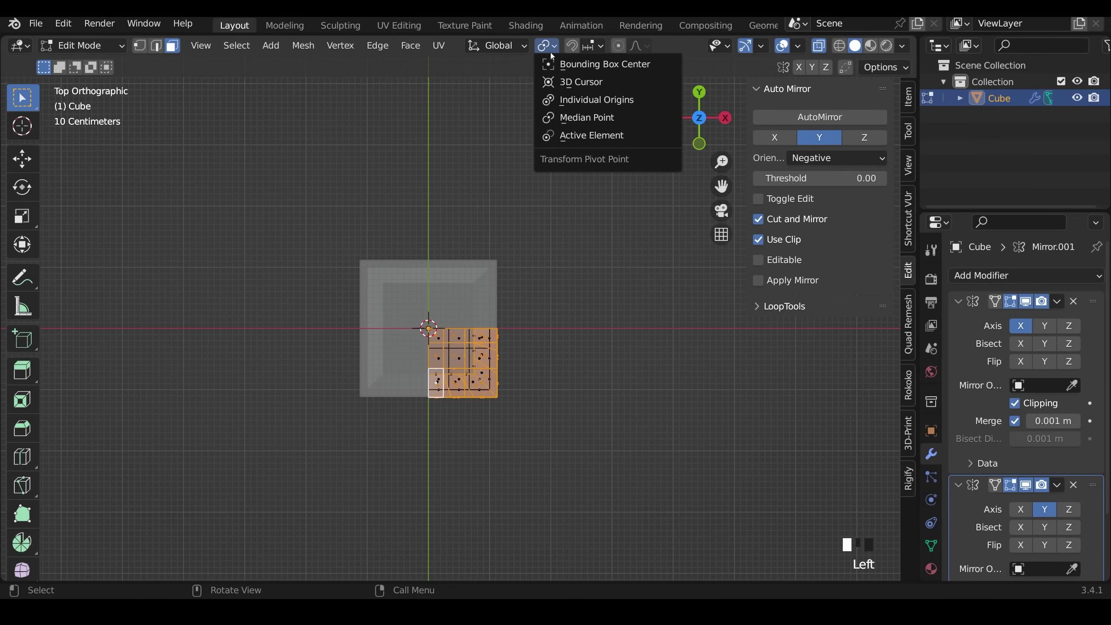
key(period)
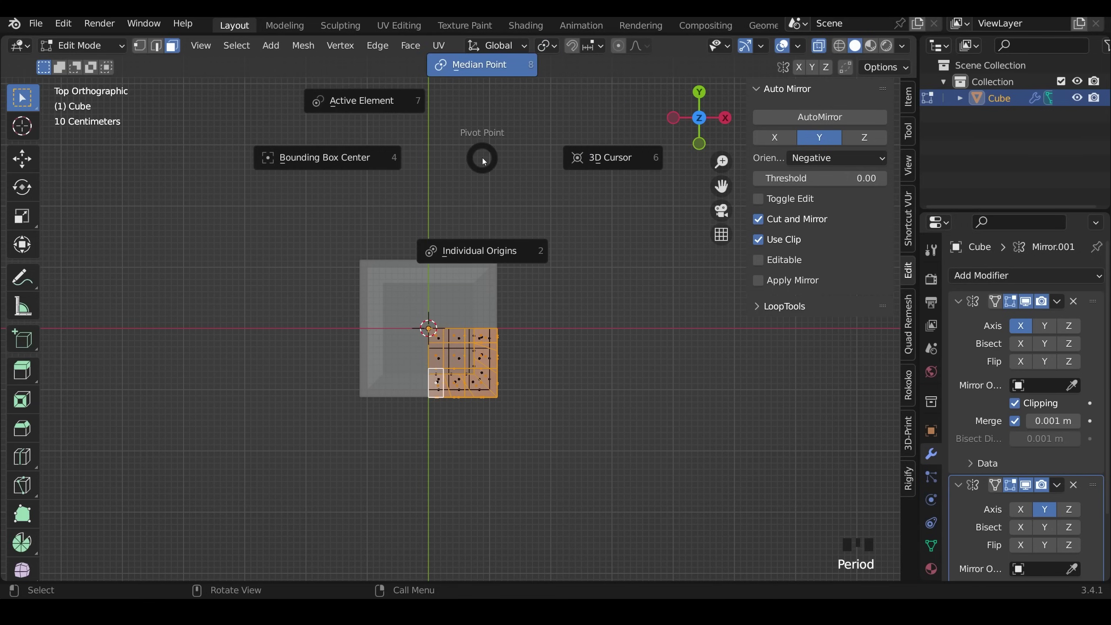
click(599, 168)
key(s)
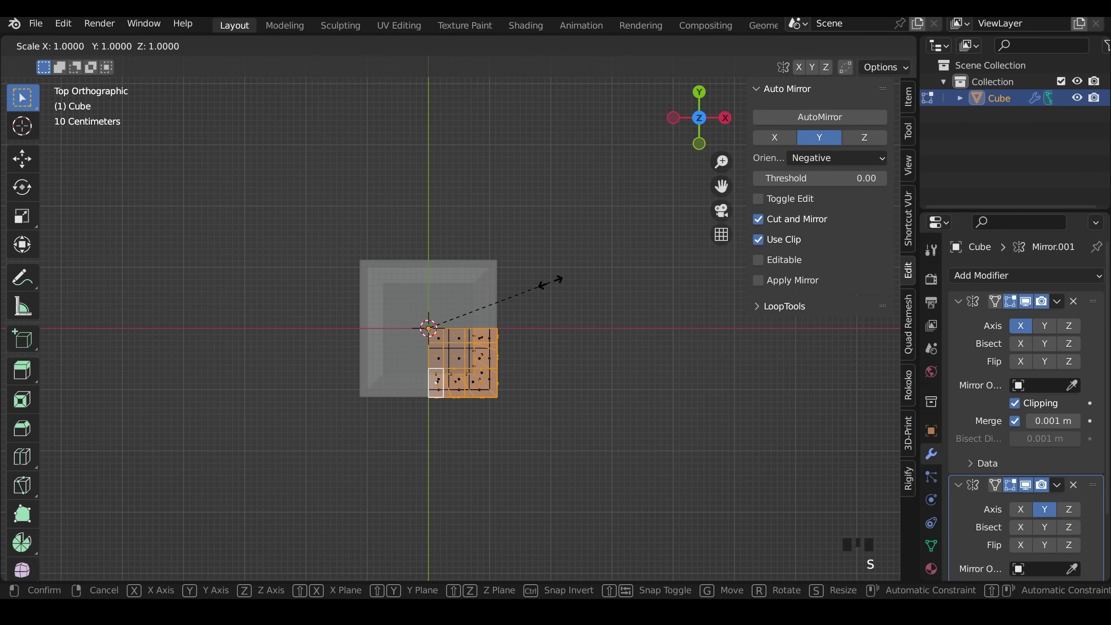
key(shift+z)
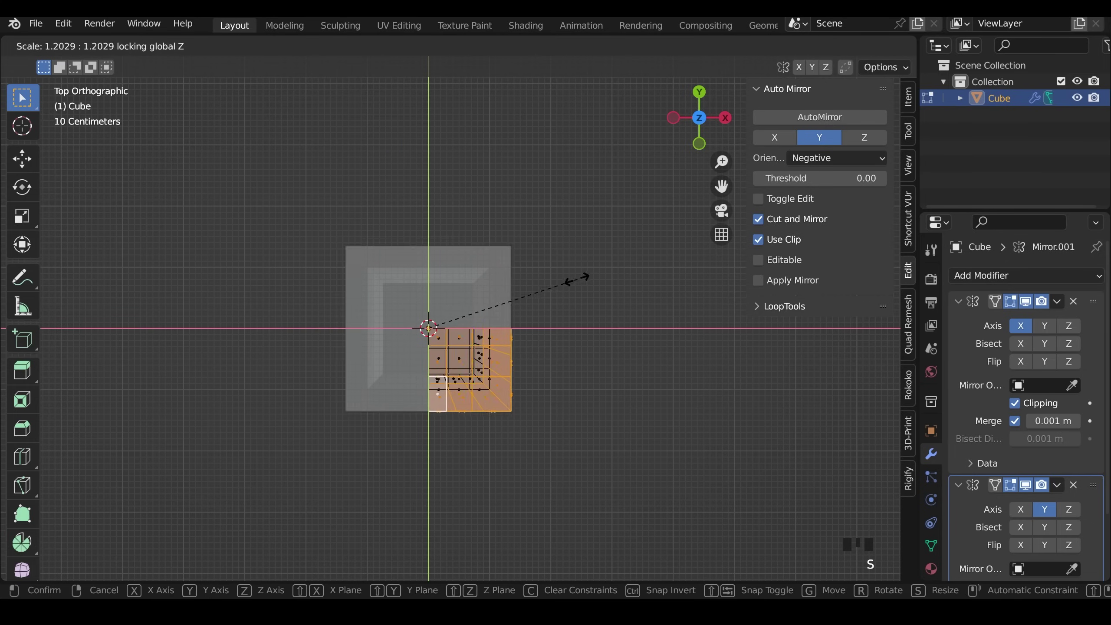
click(565, 342)
middle_drag(565, 343, 582, 168)
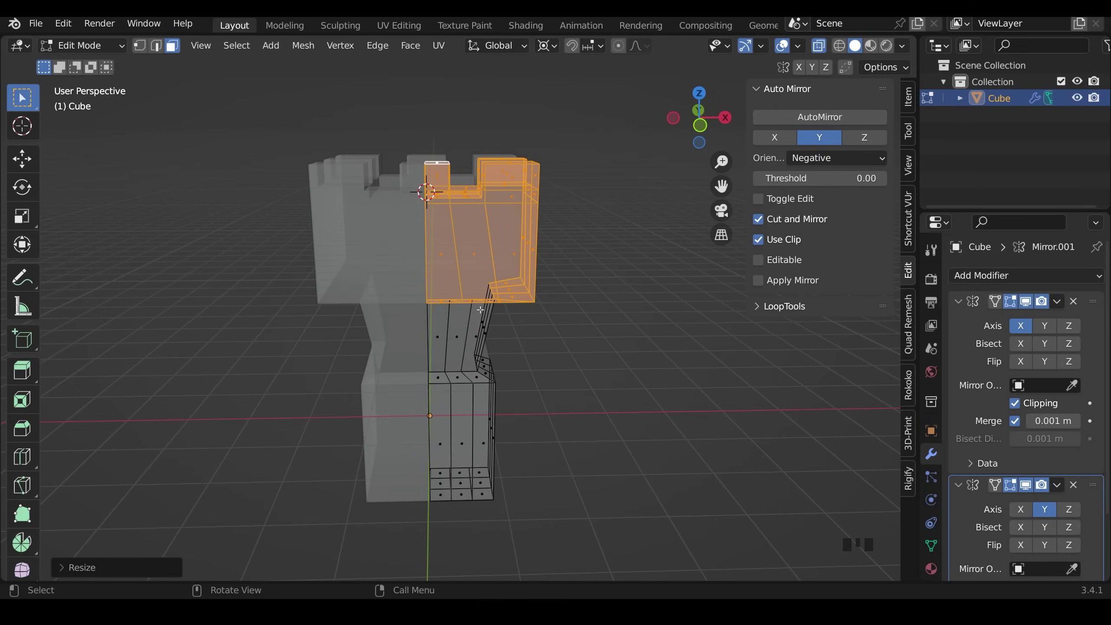
middle_drag(572, 289, 448, 217)
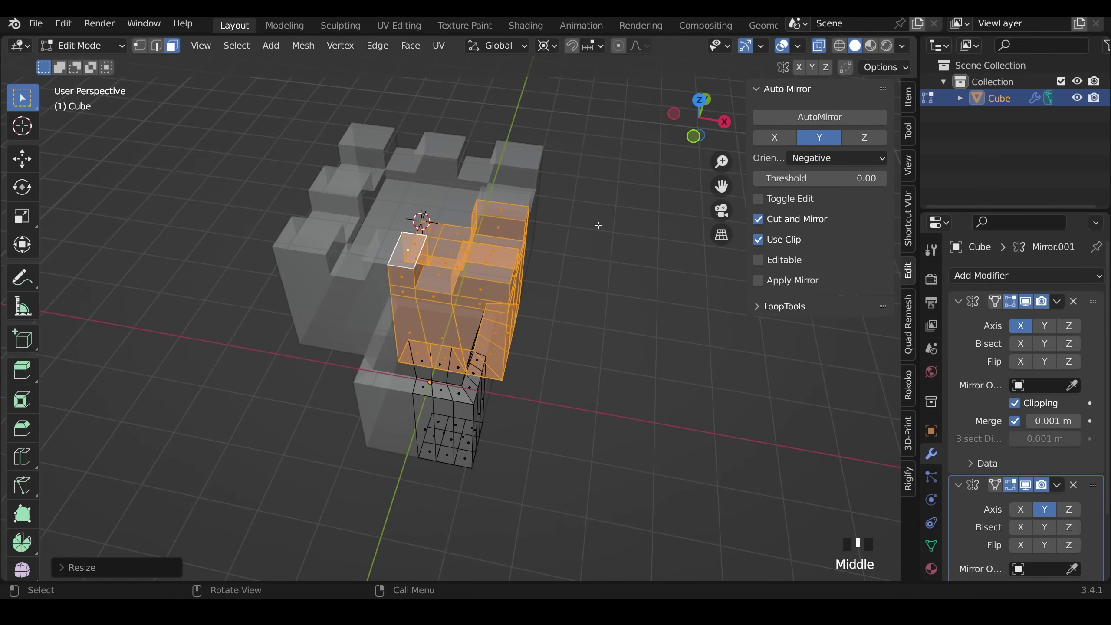
key(ctrl+z)
middle_drag(555, 250, 573, 238)
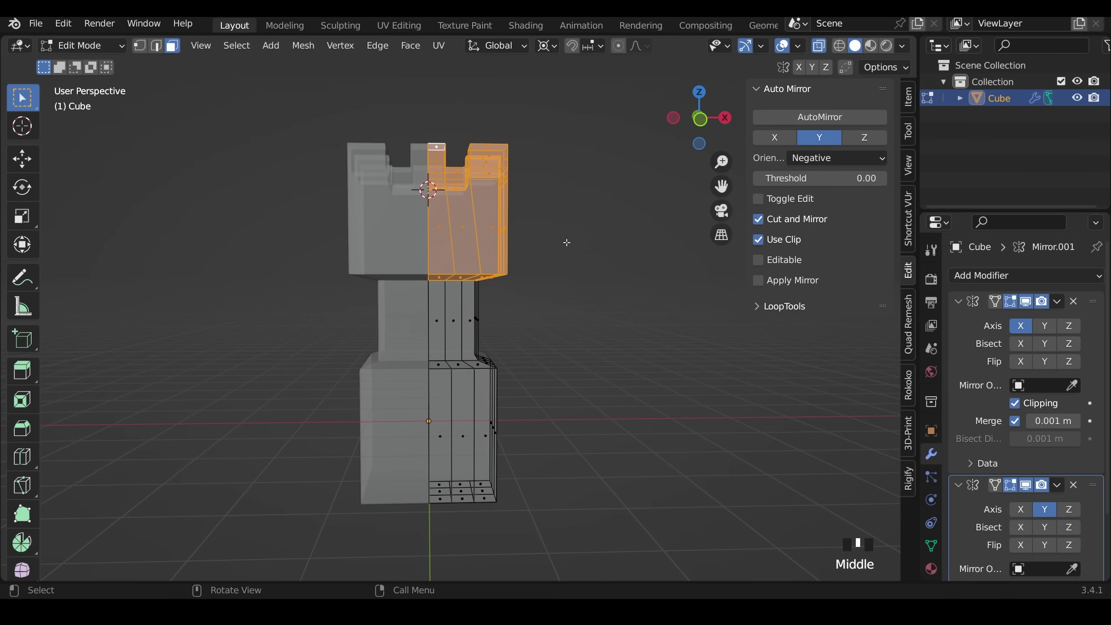
In vertex mode, deselect the lower shaft and widen only the crenellated top block.
key(1)
ctrl+drag(412, 280, 506, 308)
key(s)
click(600, 250)
middle_drag(599, 250, 527, 282)
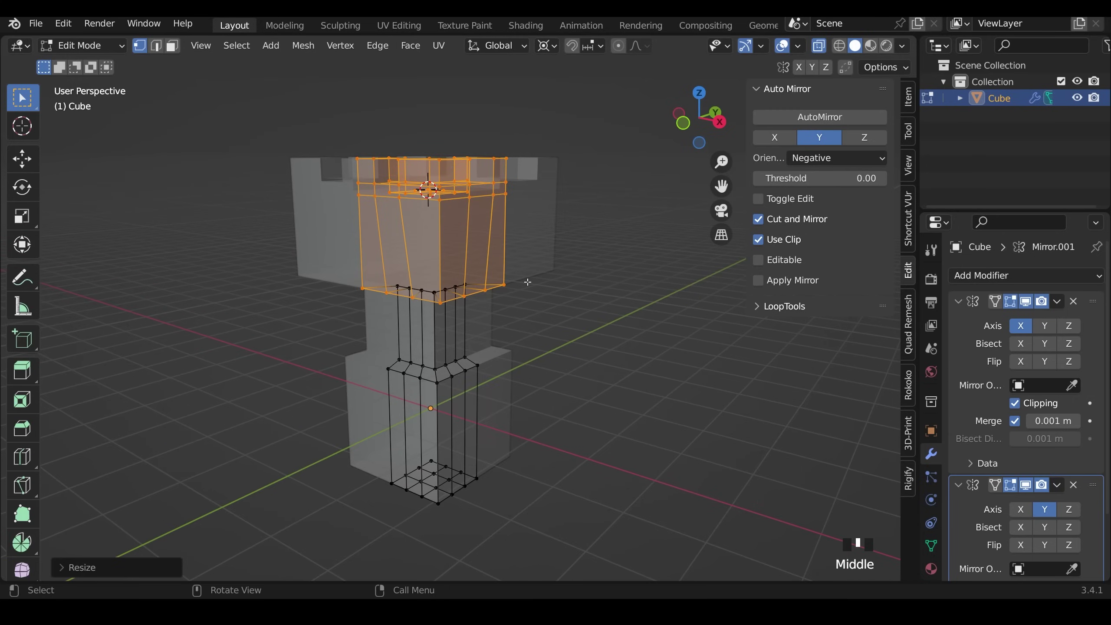
Return to Object Mode with X-ray off and move the tower into place.
key(Tab)
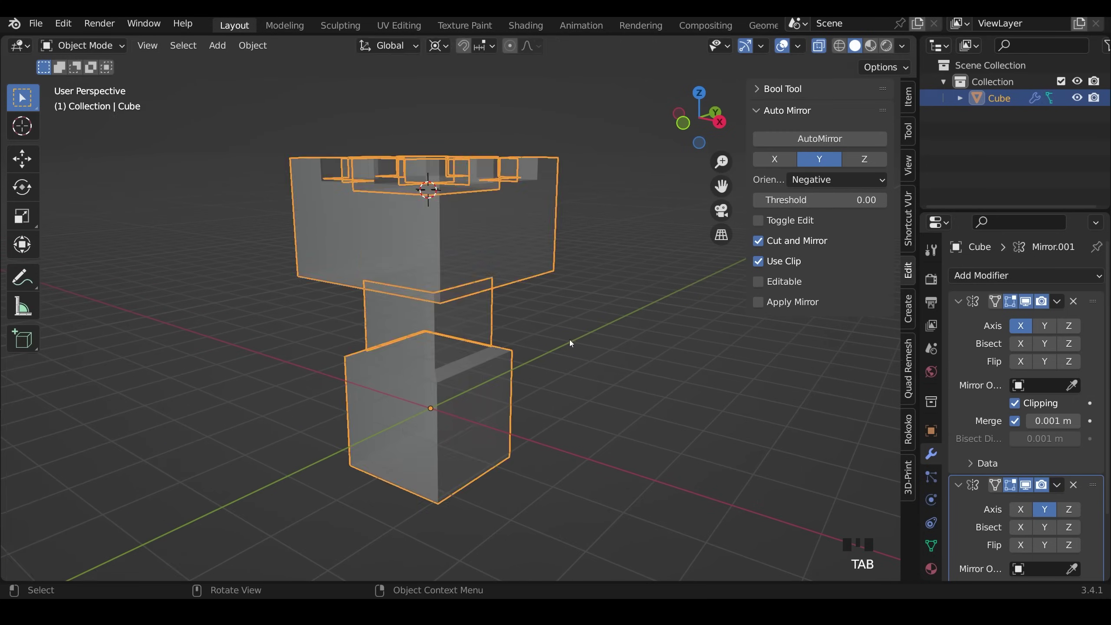
scroll(528, 365, down, 2)
key(alt+z)
middle_drag(488, 370, 536, 358)
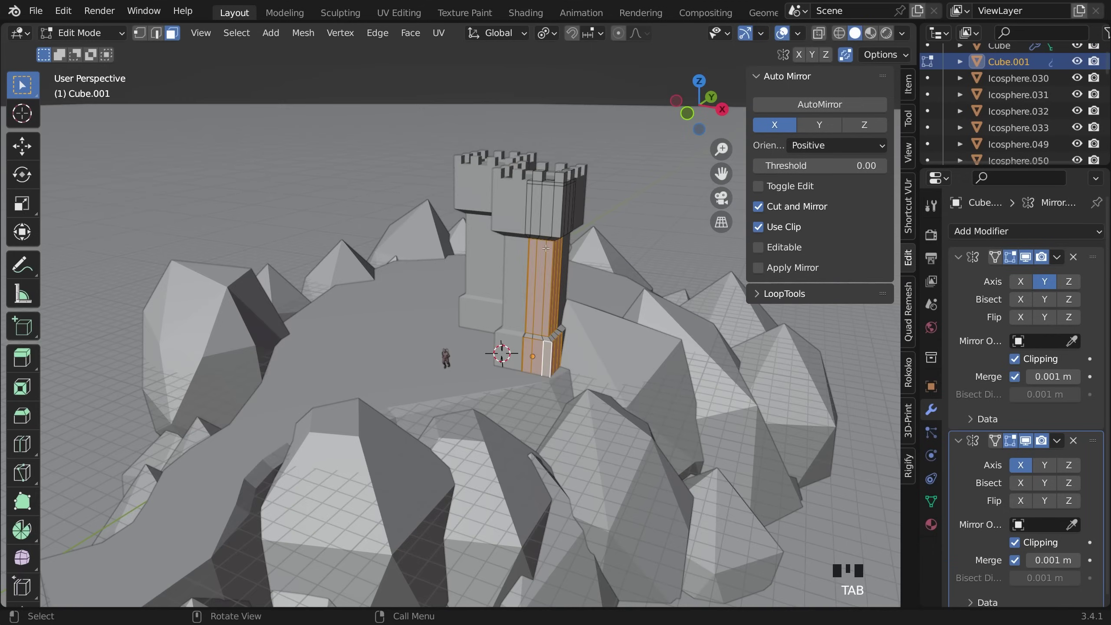
key(g)
click(587, 176)
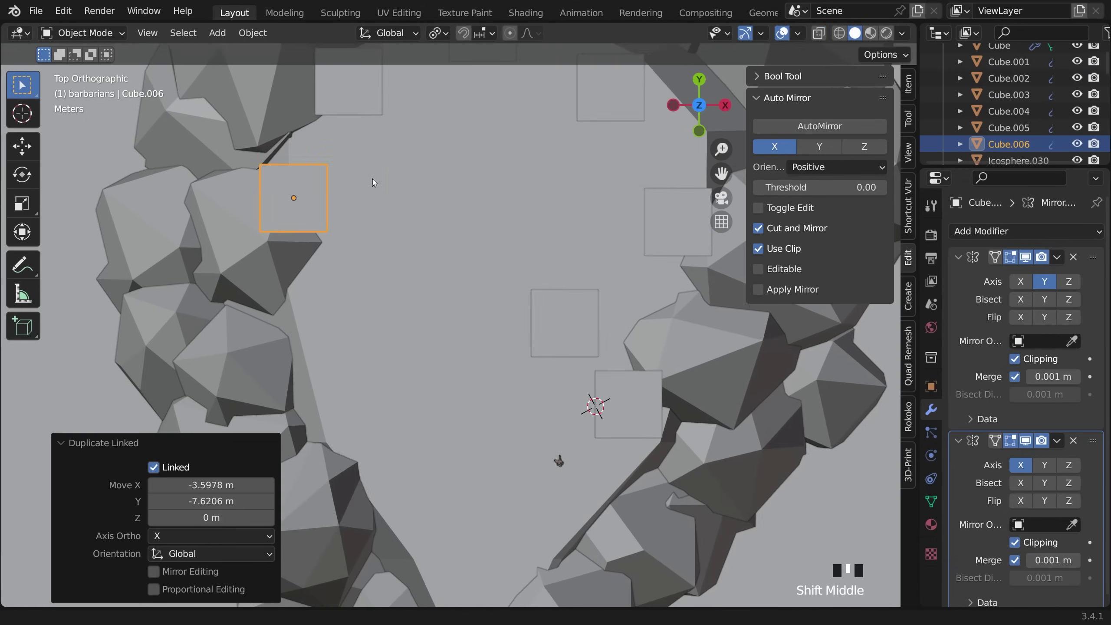
Add edge loops to the towers and move a tower vertically.
key(ctrl+r)
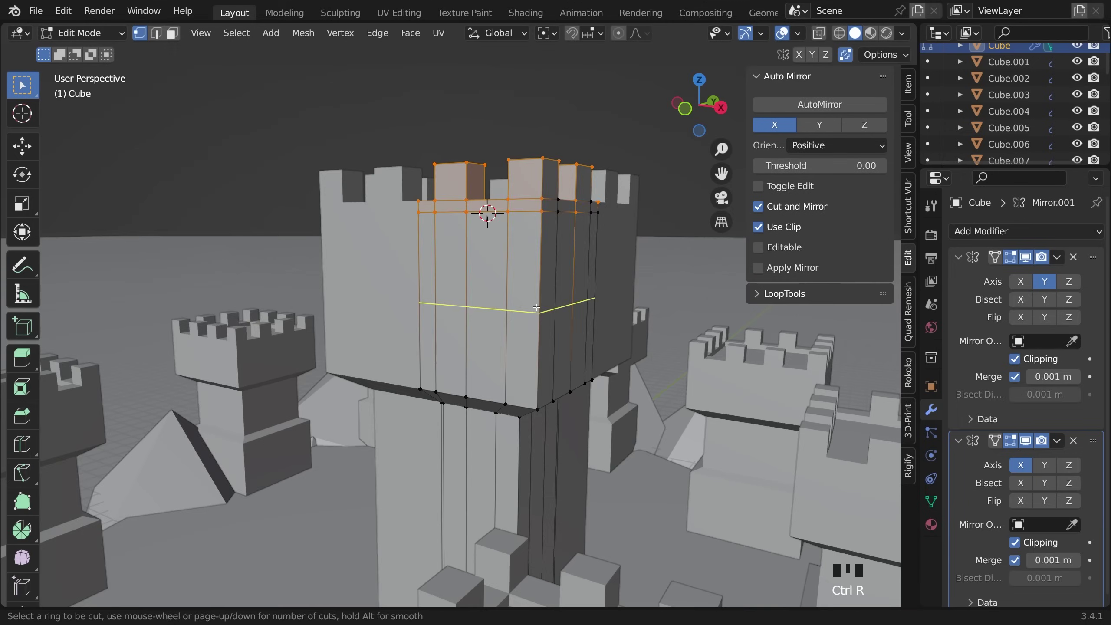
click(536, 308)
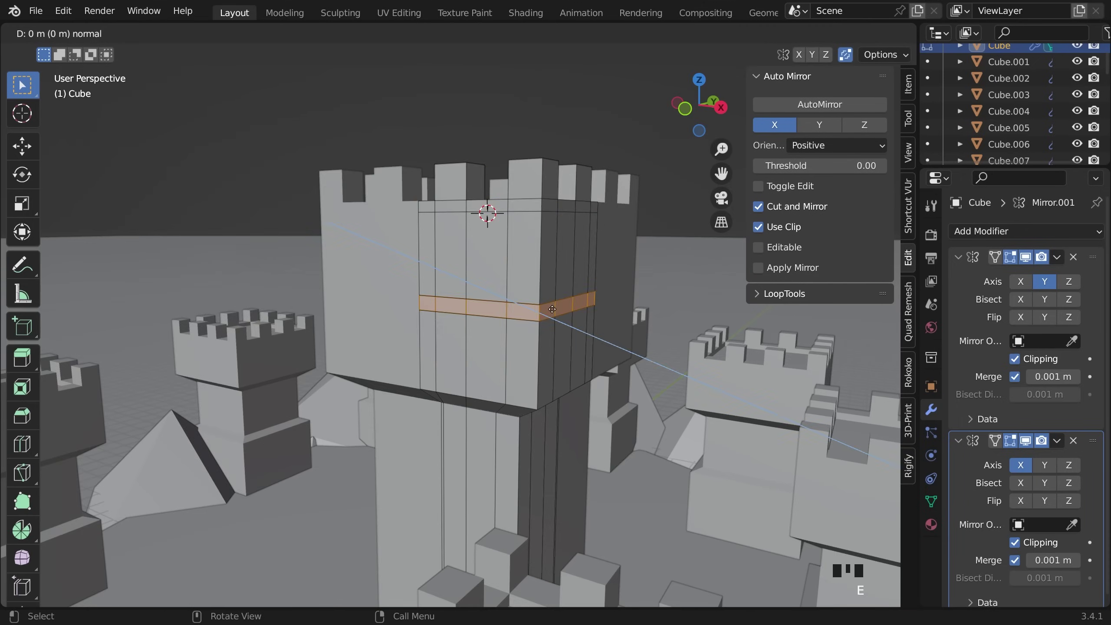
click(600, 341)
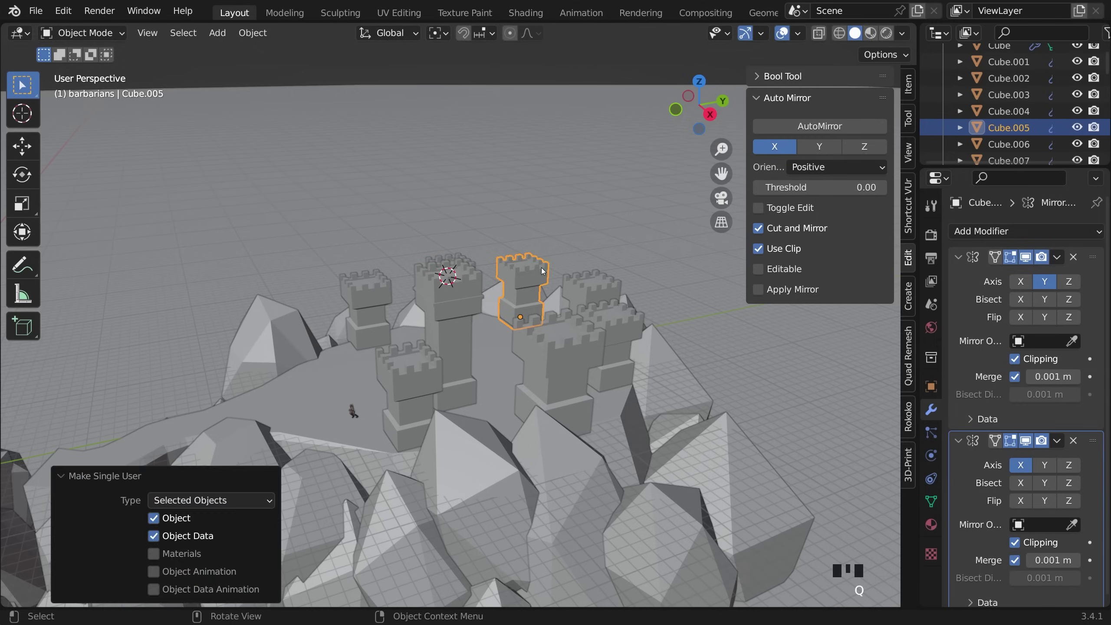
key(g)
key(z)
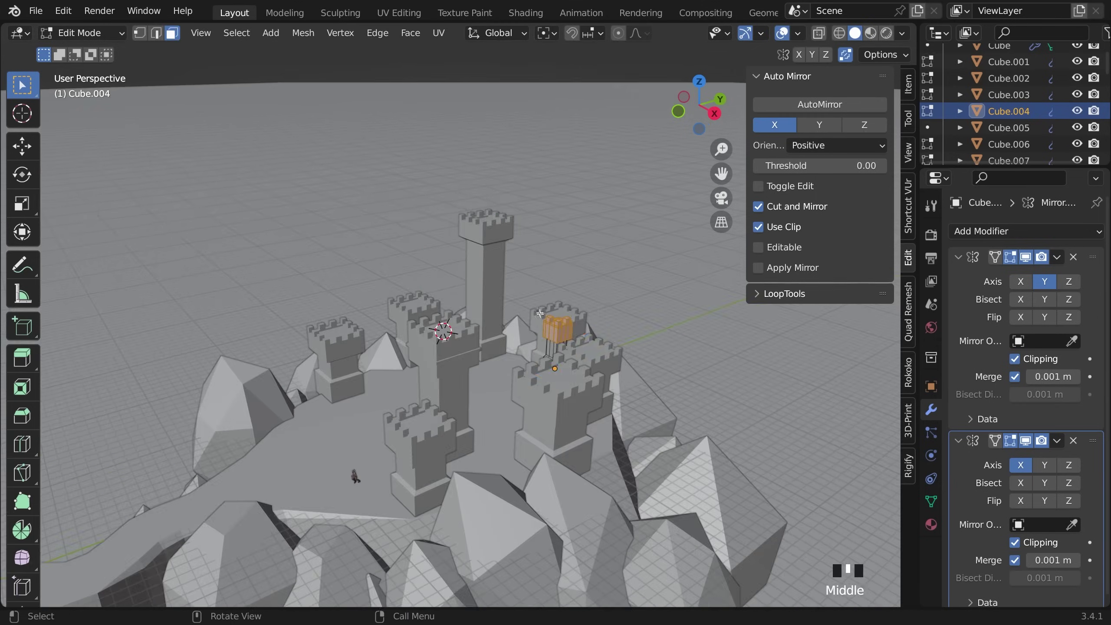
scroll(642, 311, up, 2)
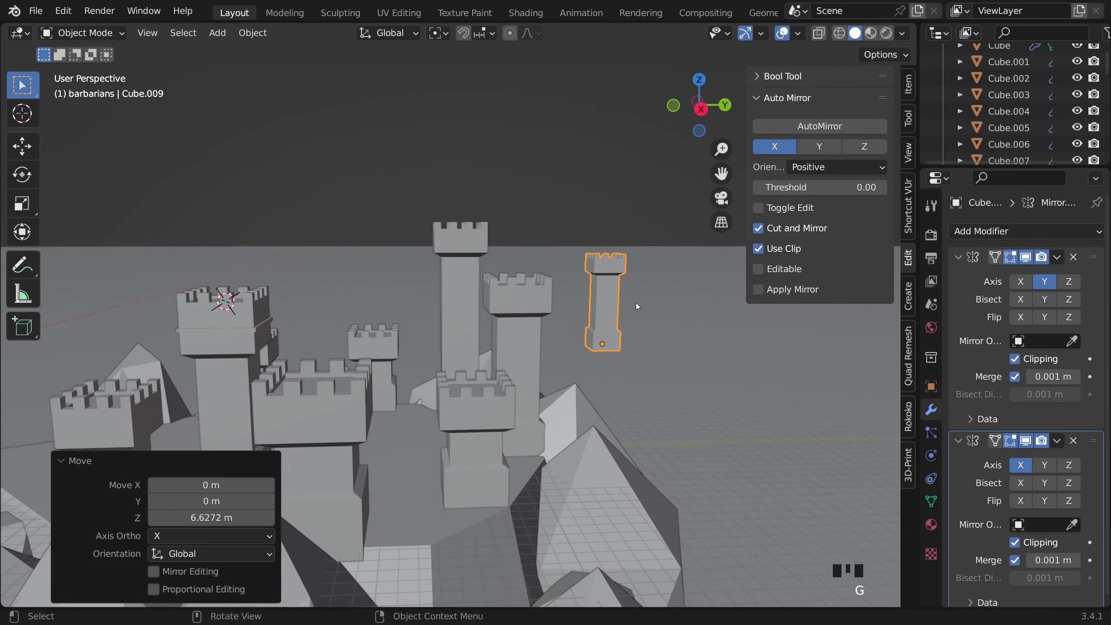
key(Tab)
key(ctrl+r)
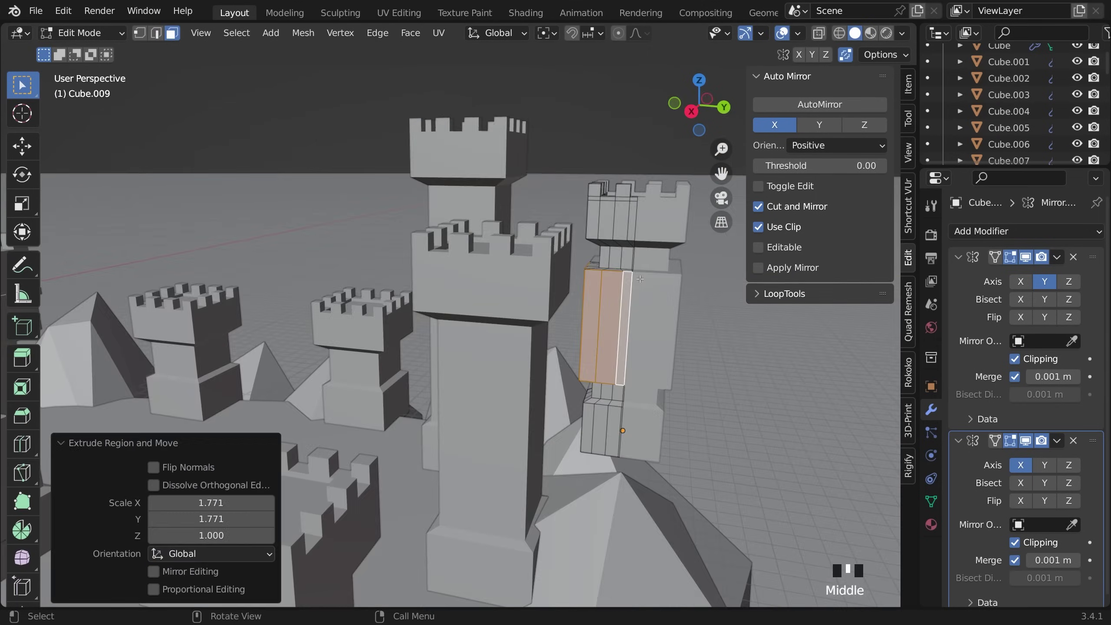
key(g)
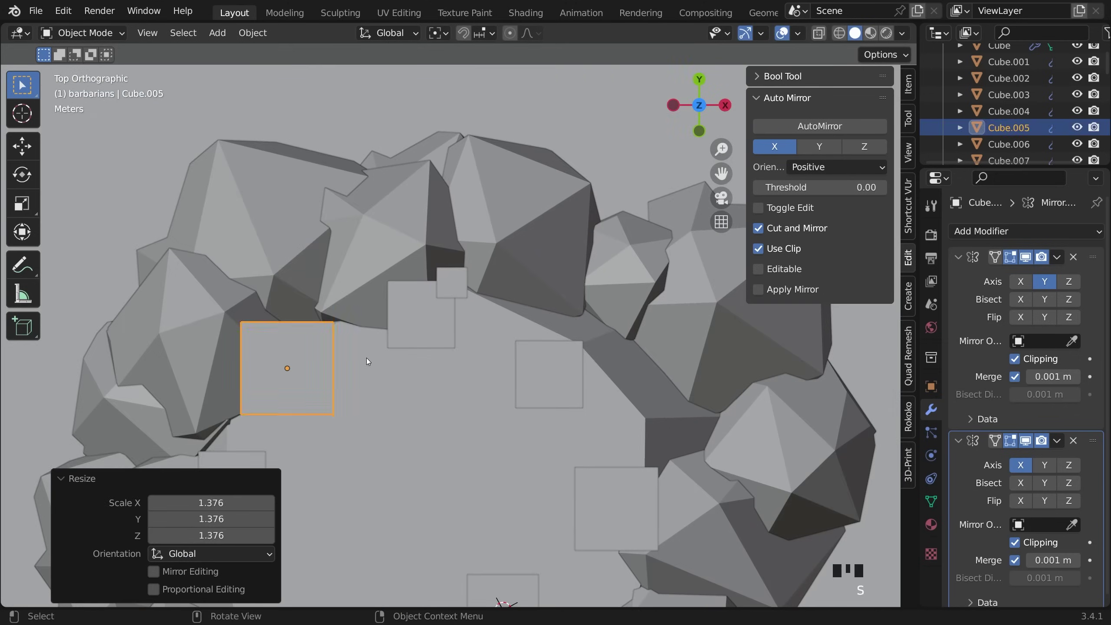
key(g)
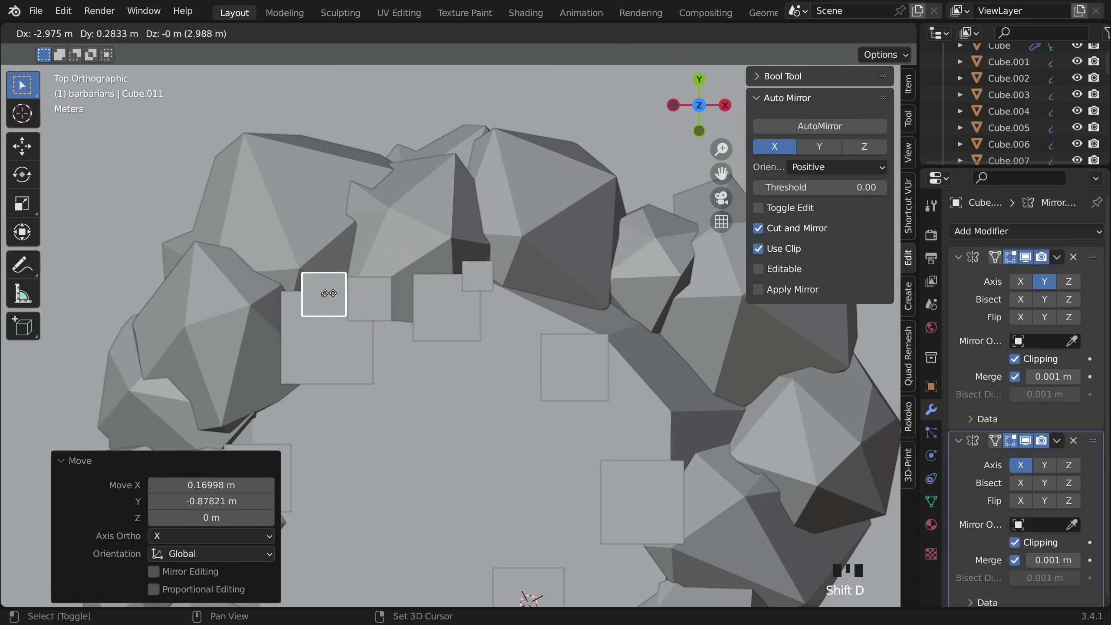
Merge the tower's overlapping vertices By Distance.
key(alt+d)
key(alt+d)
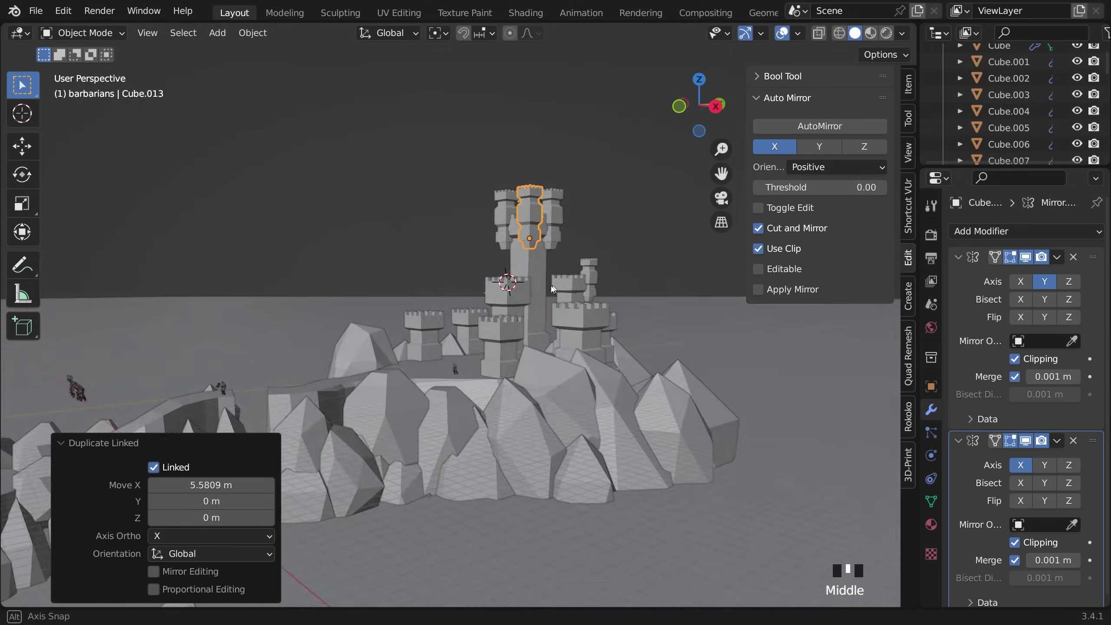
key(period)
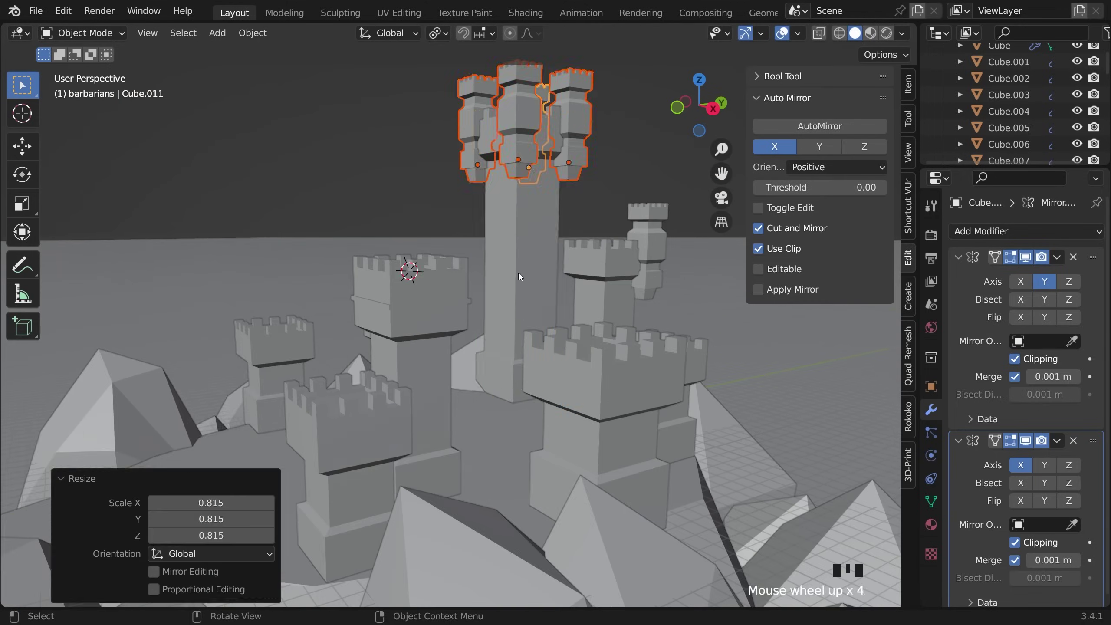
key(m)
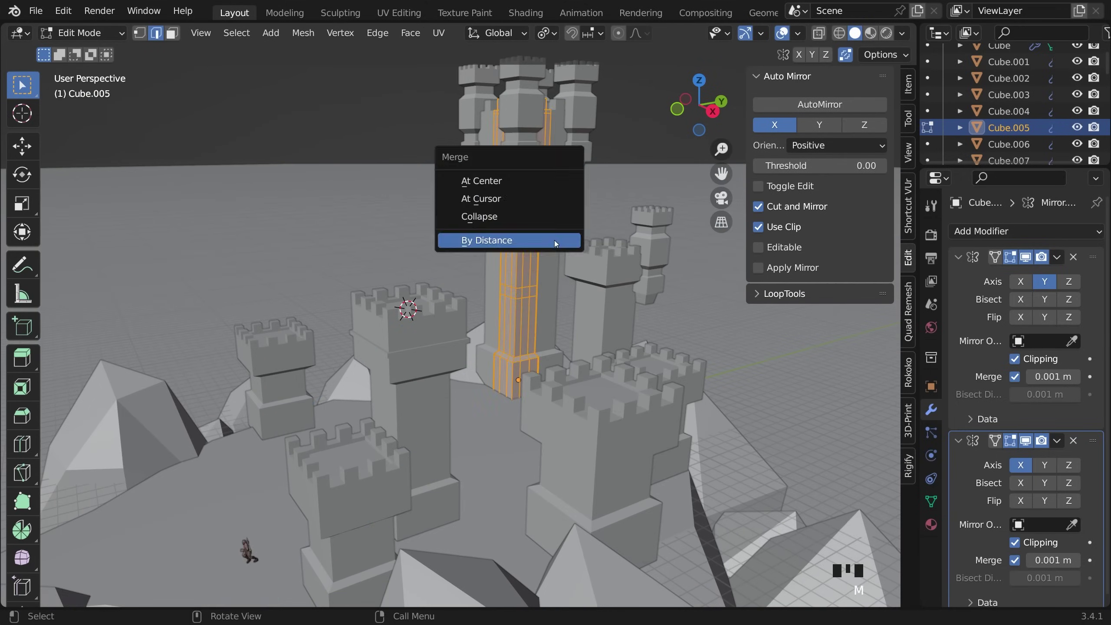
click(556, 241)
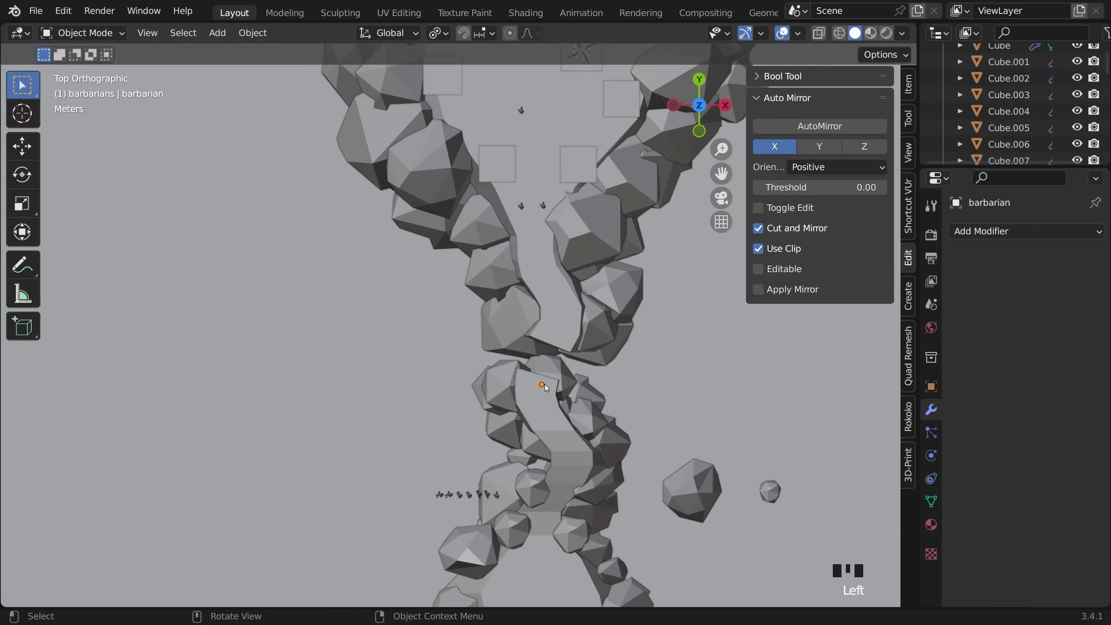
Duplicate the barbarian axe stand among the rocks.
key(shift+d)
click(581, 195)
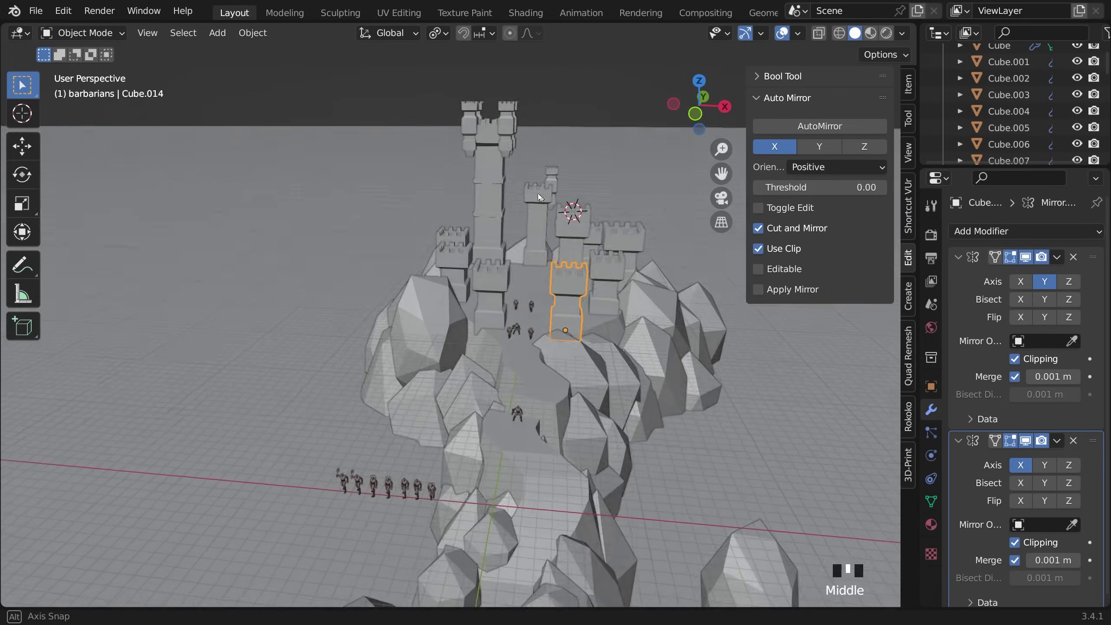
middle_drag(525, 183, 548, 288)
scroll(549, 288, up, 3)
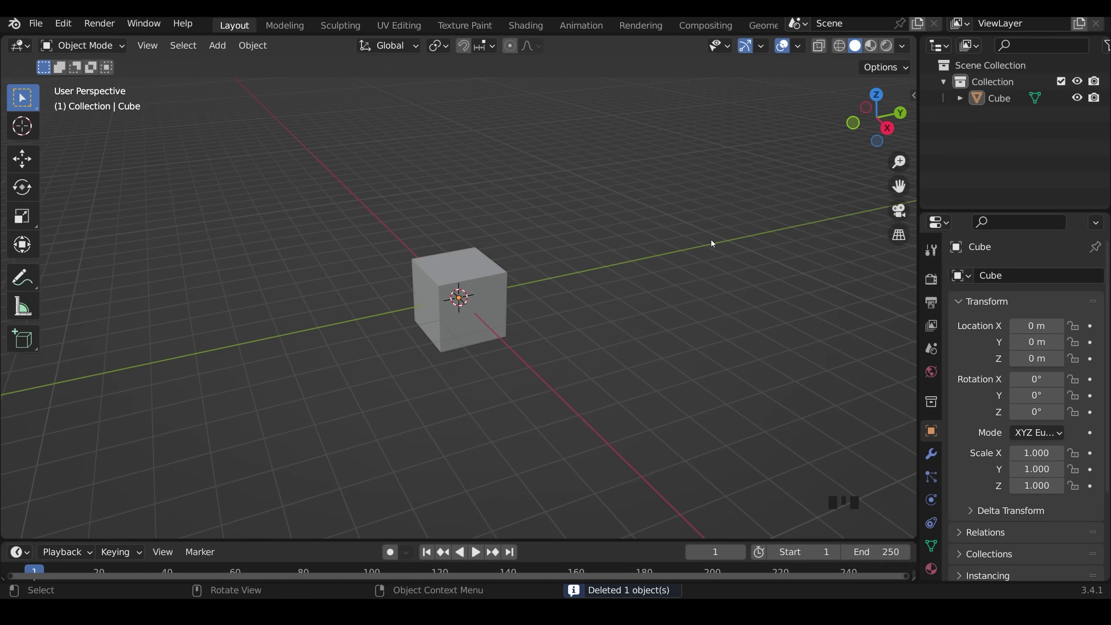
Select only the cube's top face in face mode and activate the Spin tool, viewed from above.
click(496, 294)
key(Tab)
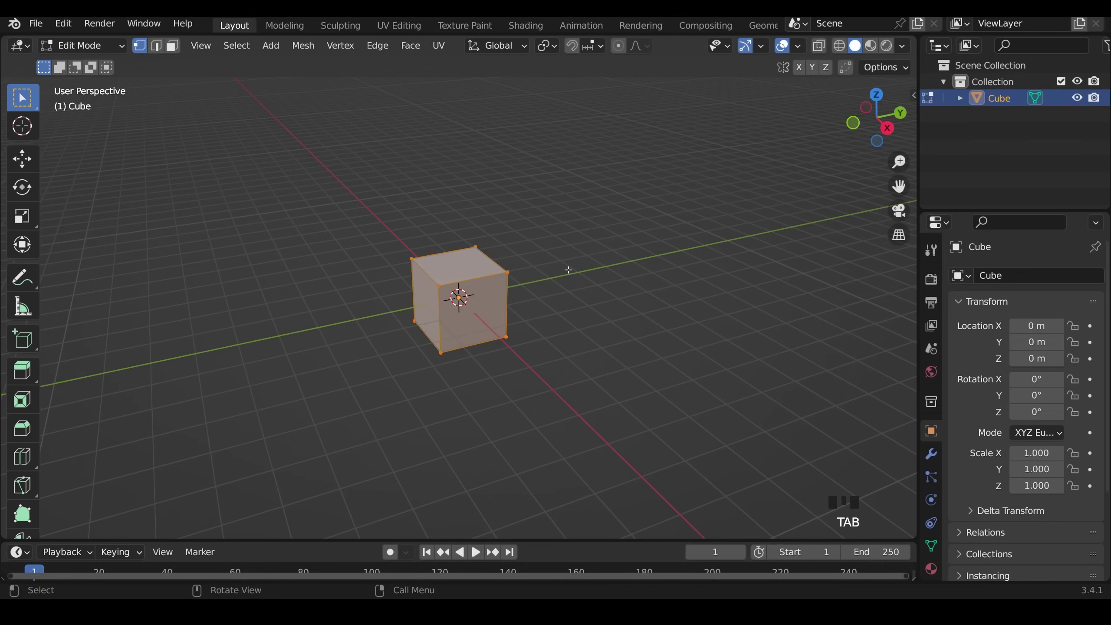
key(3)
click(537, 250)
middle_drag(470, 357, 527, 343)
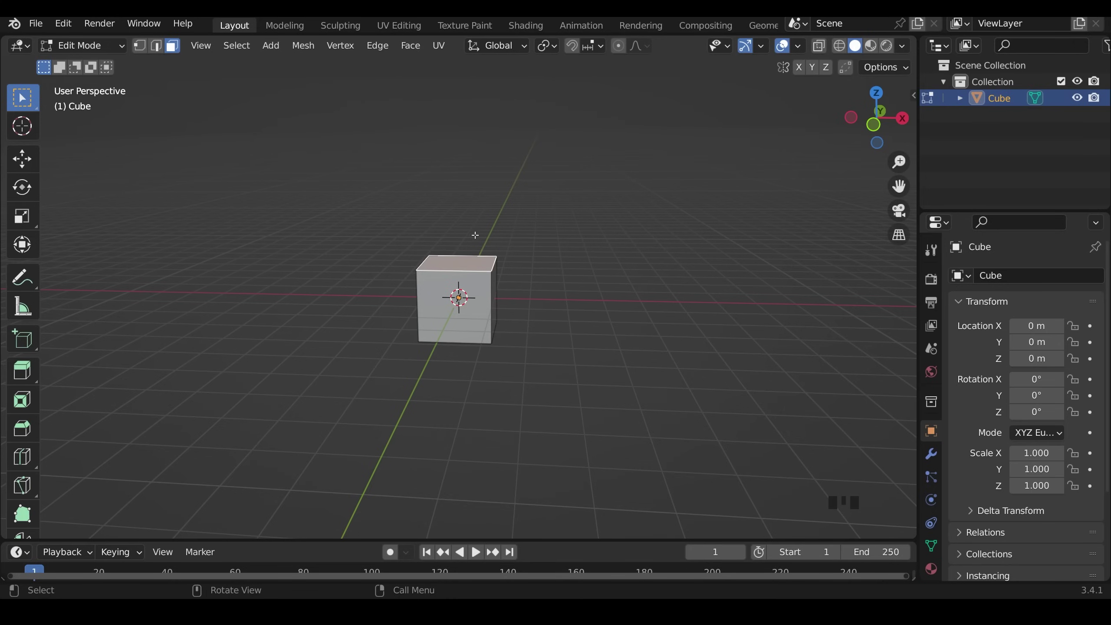
scroll(27, 298, down, 10)
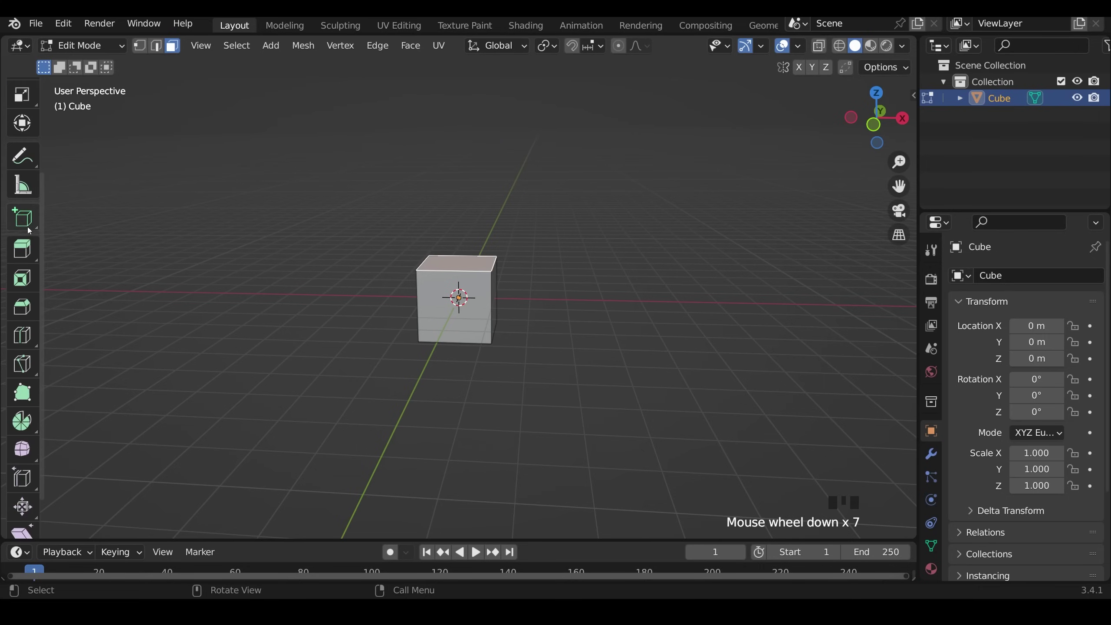
click(22, 375)
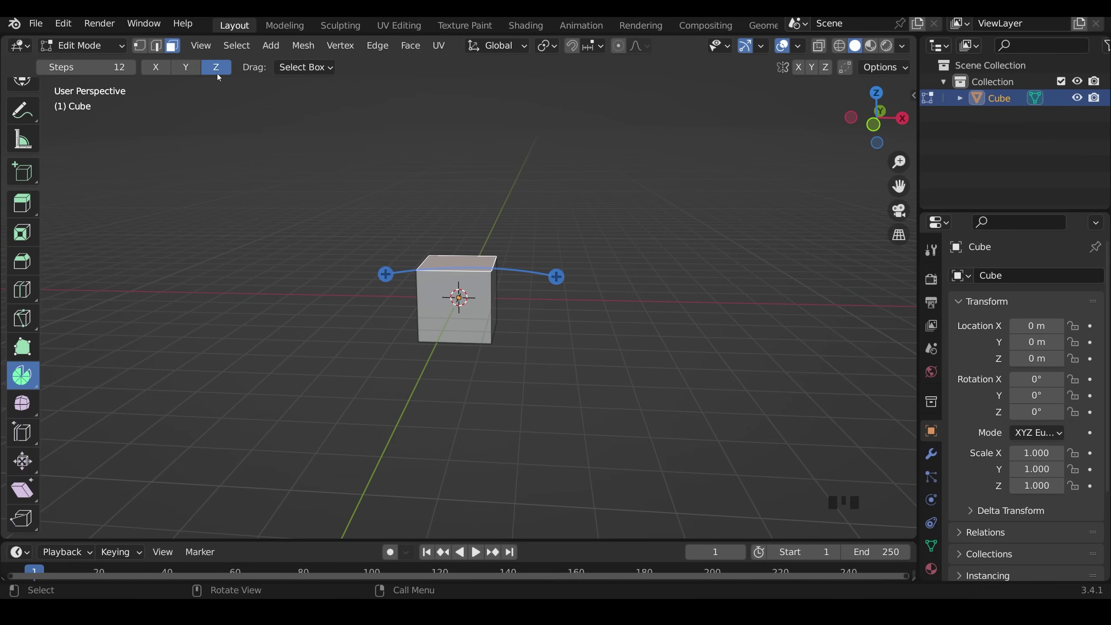
key(KP_7)
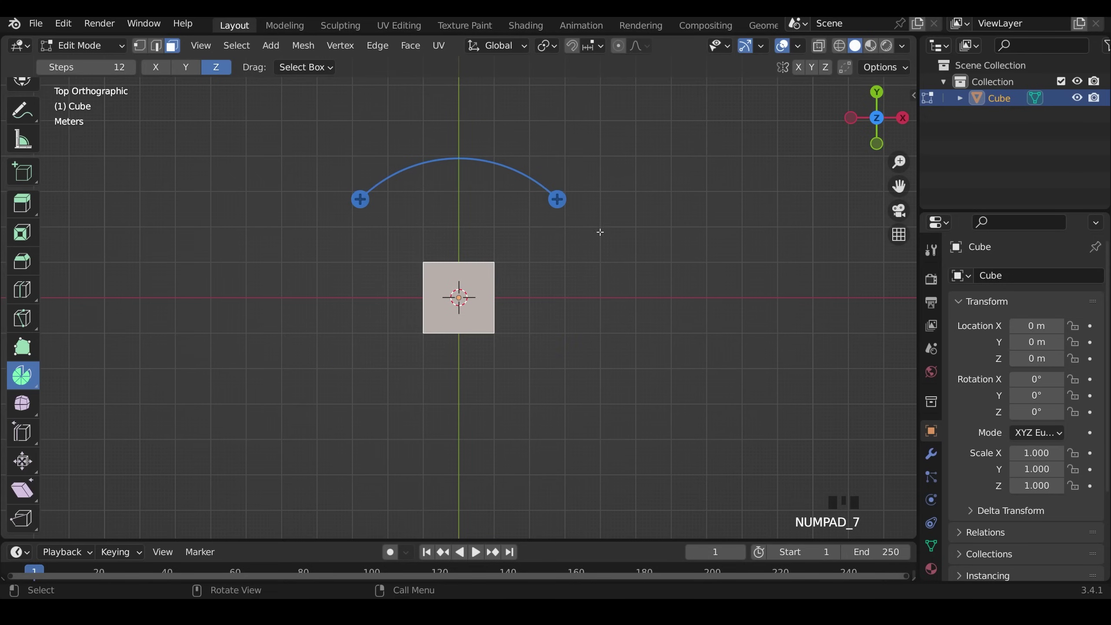
Set the Spin axis to Y and test a spin in front view, then undo it.
click(186, 69)
key(KP_1)
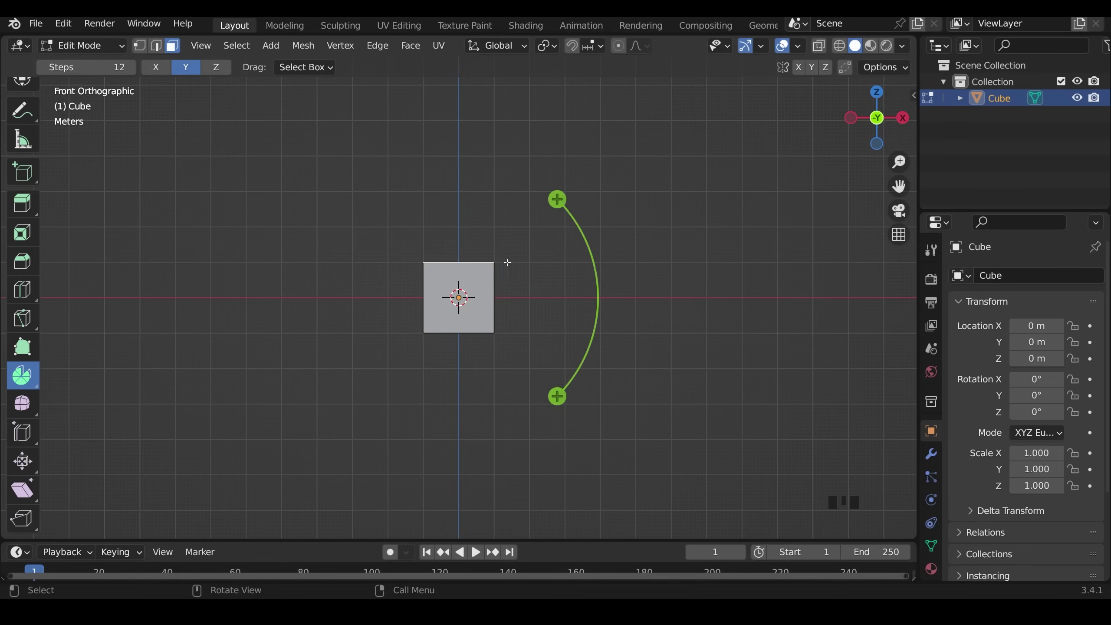
drag(556, 199, 648, 205)
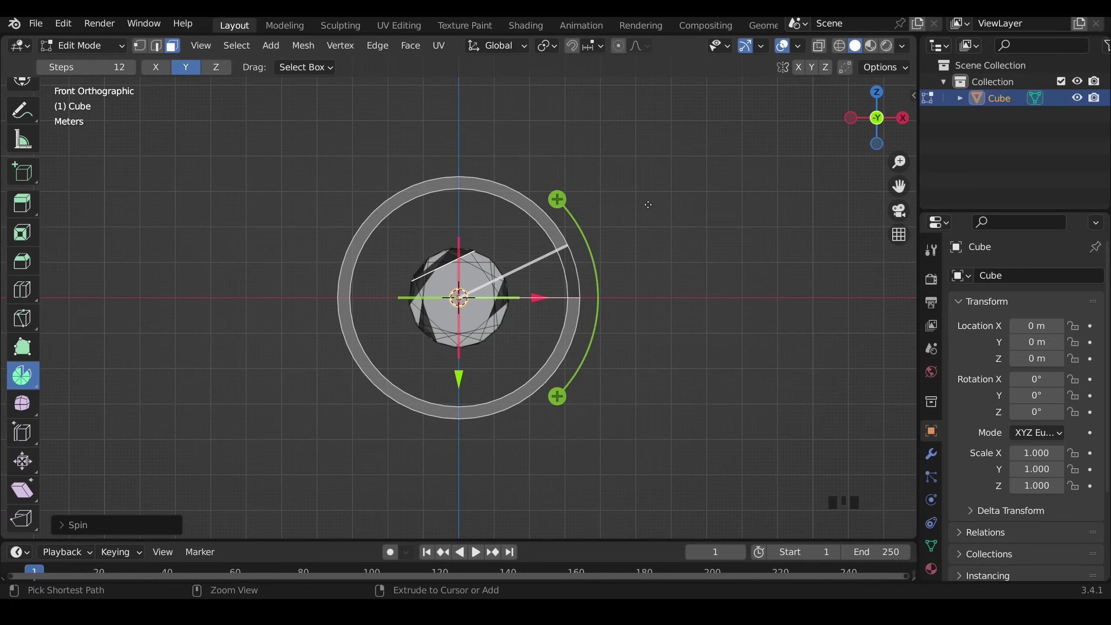
key(ctrl+z)
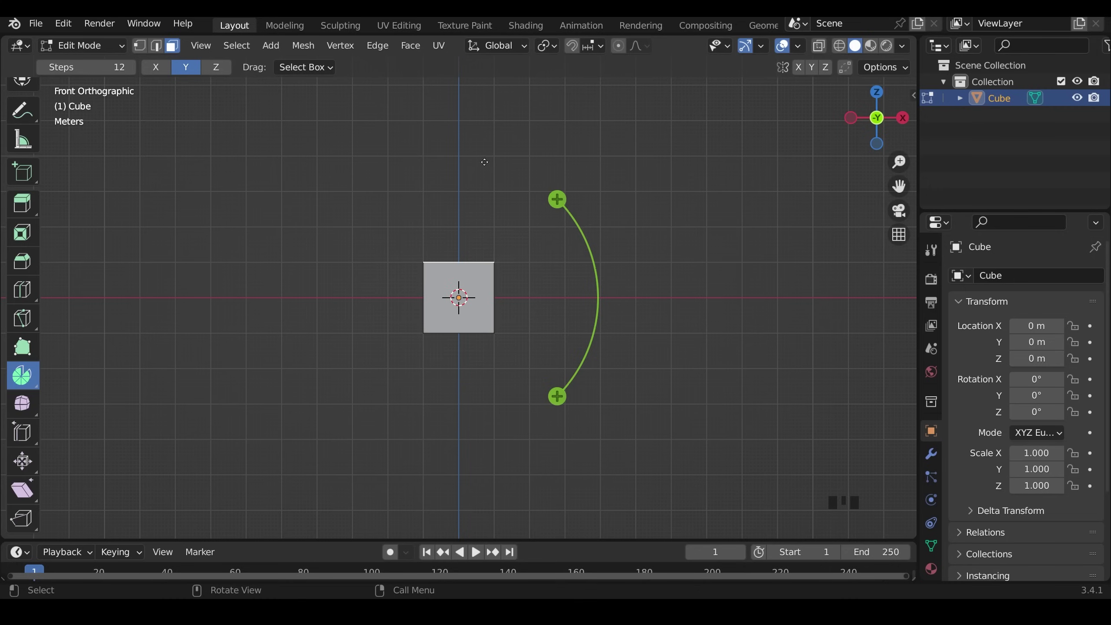
Place the 3D cursor right of the cube and spin the top face around it, lowering the steps.
shift+right_click(564, 262)
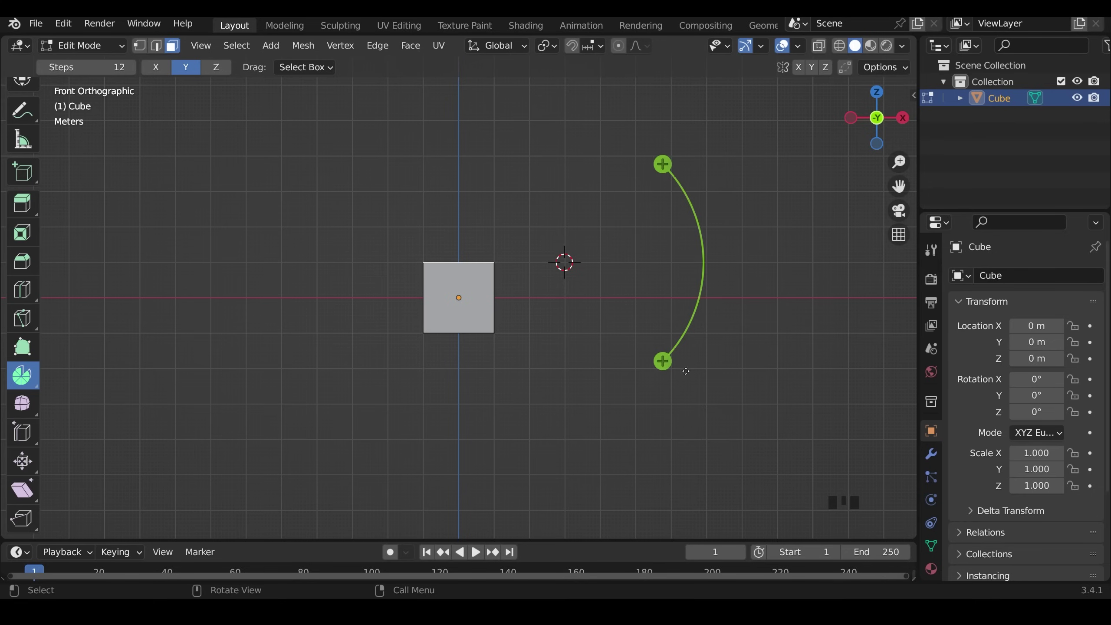
drag(662, 164, 662, 362)
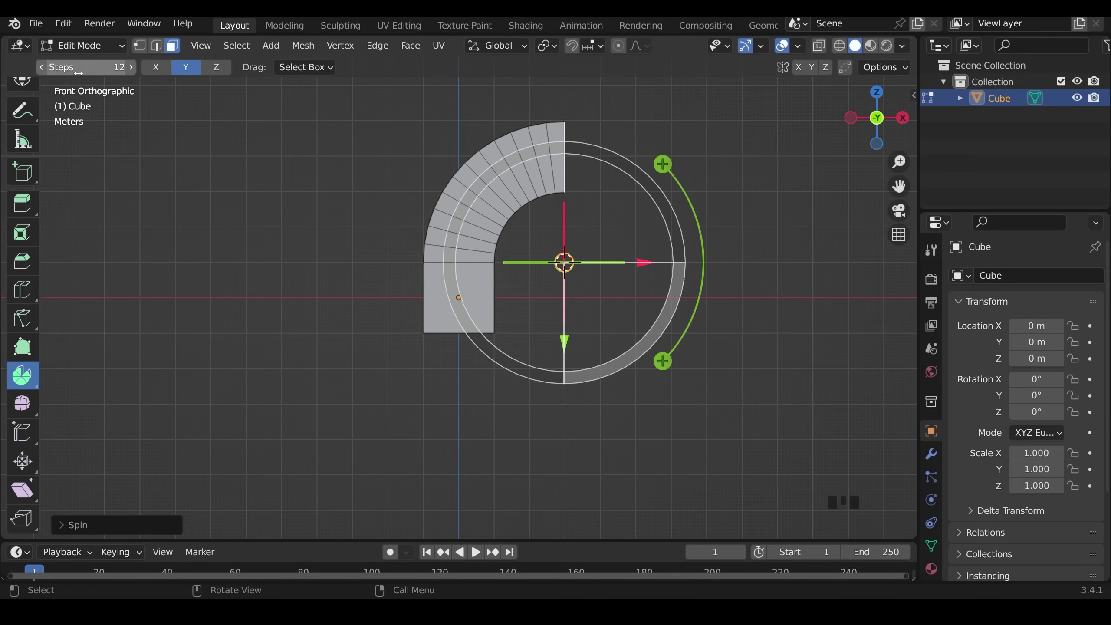
drag(75, 66, 49, 66)
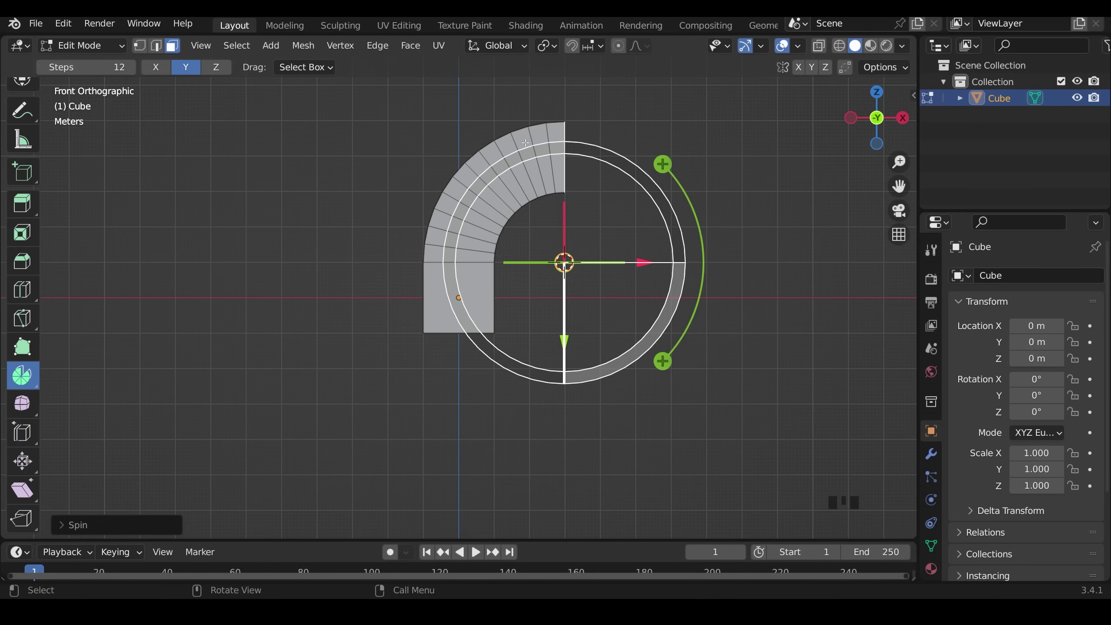
click(68, 525)
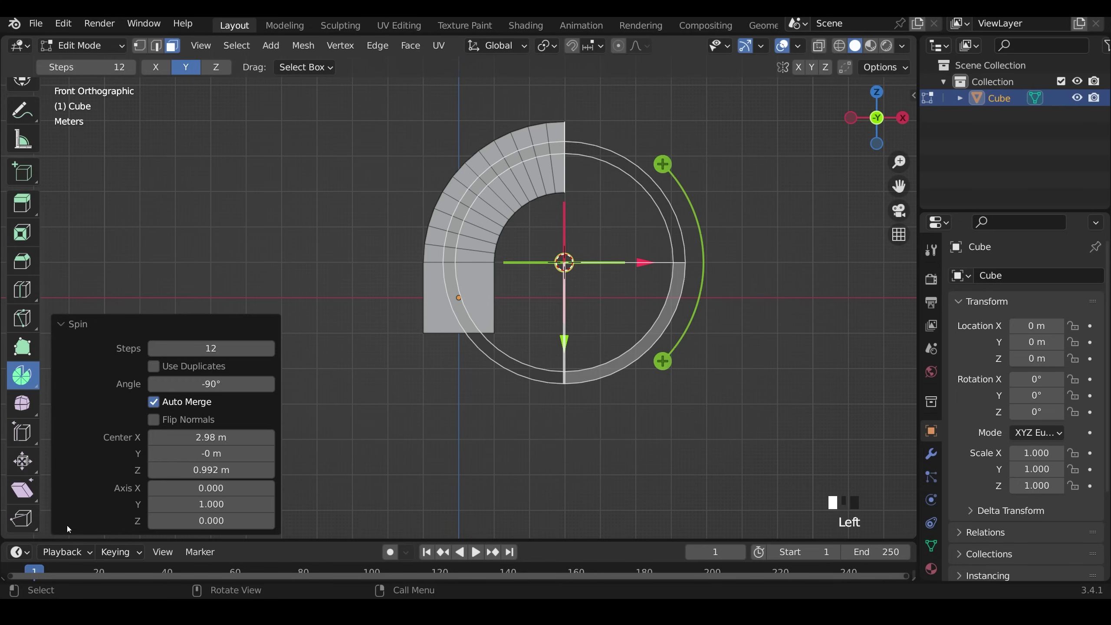
click(155, 347)
click(154, 347)
click(155, 347)
click(154, 347)
click(155, 347)
click(154, 347)
click(154, 347)
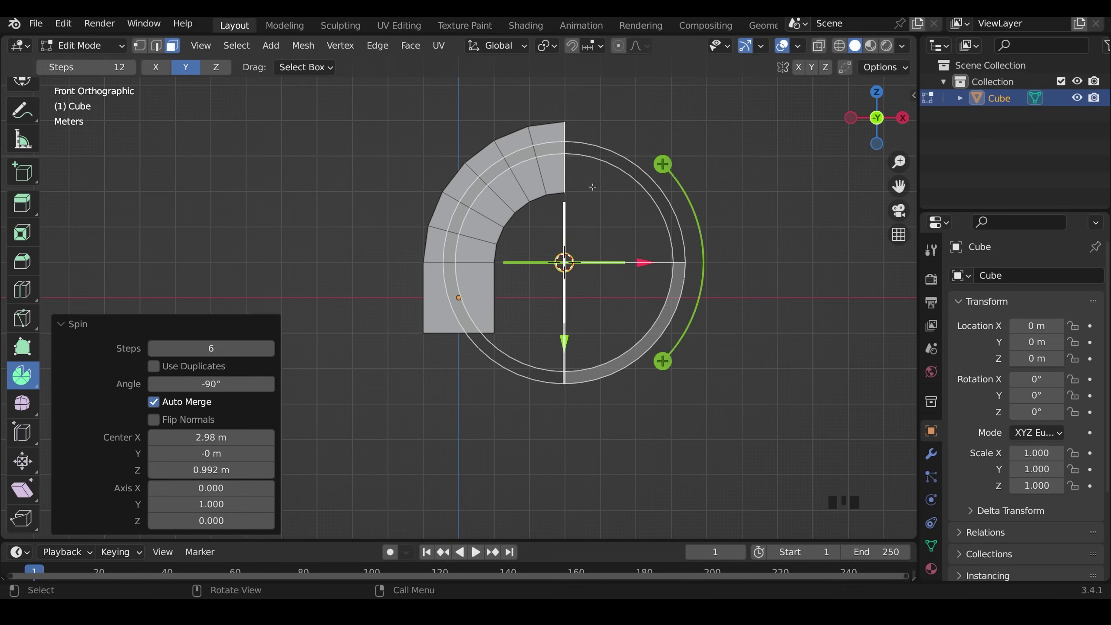
Try spinning the end face further, then undo back to the 90° bend in 6 steps.
drag(663, 361, 529, 407)
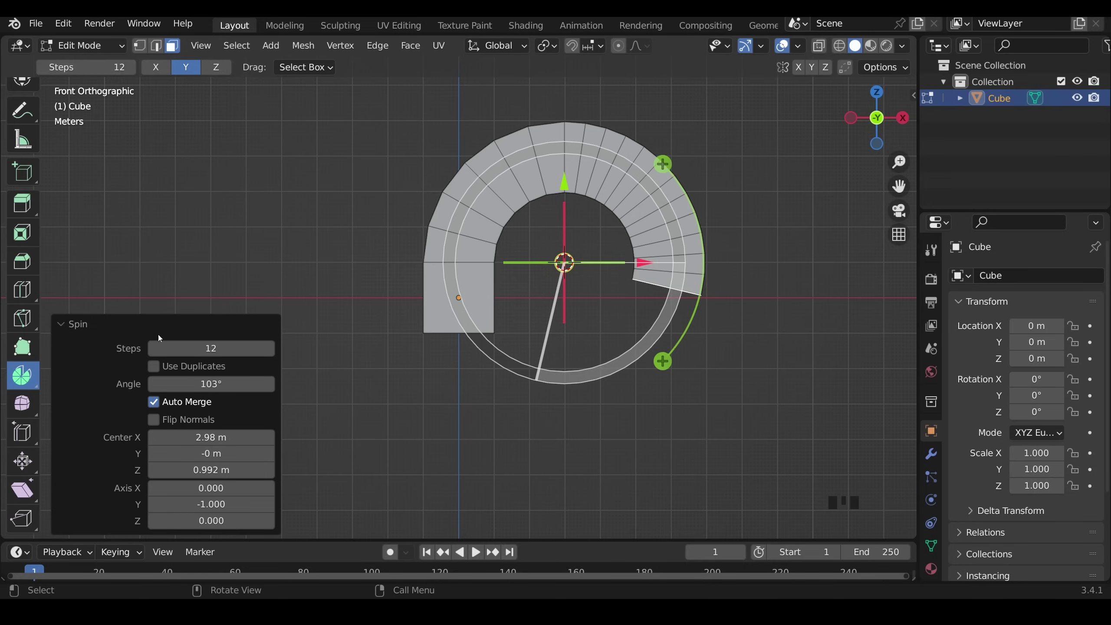
click(161, 350)
click(162, 350)
click(164, 350)
click(166, 351)
click(170, 350)
key(ctrl+z)
middle_drag(669, 319, 597, 288)
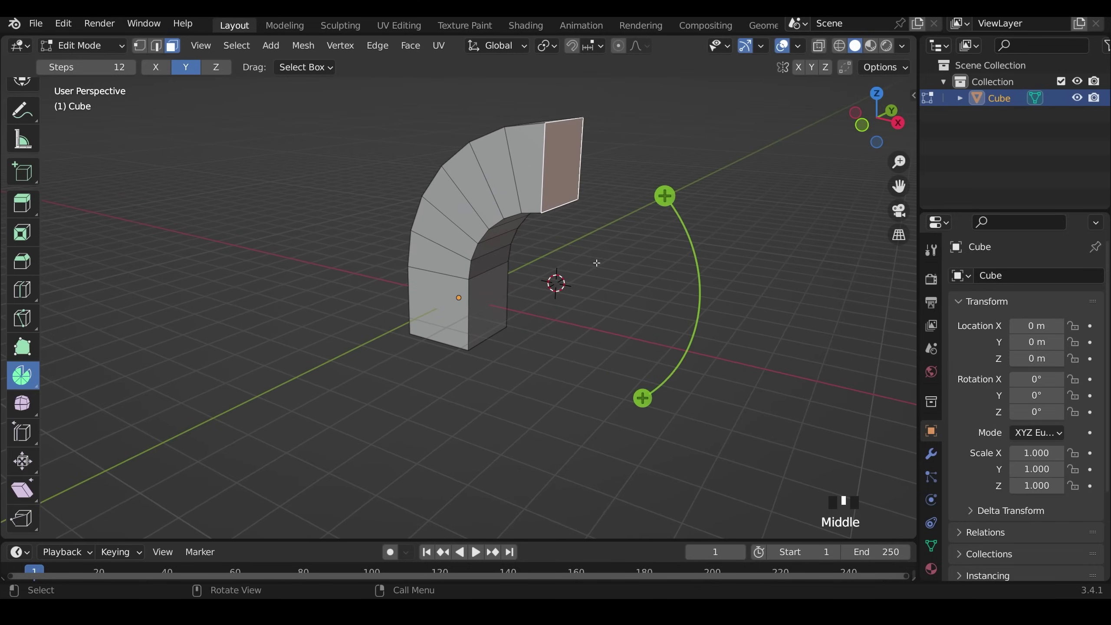
Delete the bend's open end face and snap the 3D cursor to its four end vertices.
key(Delete)
click(574, 179)
middle_drag(574, 179, 573, 125)
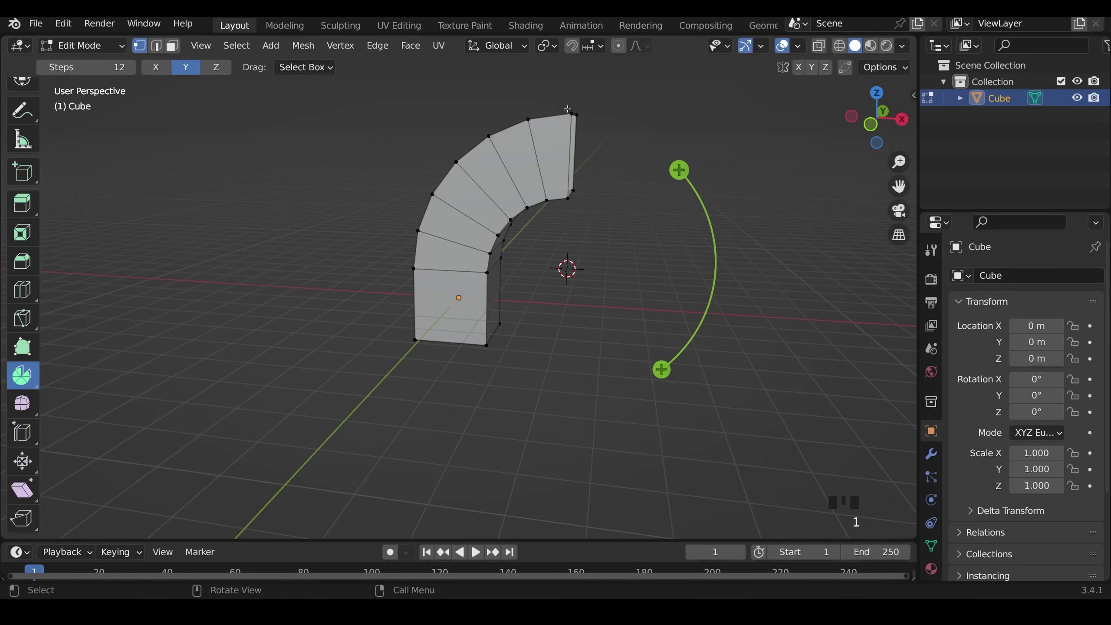
drag(559, 101, 619, 209)
key(shift+s)
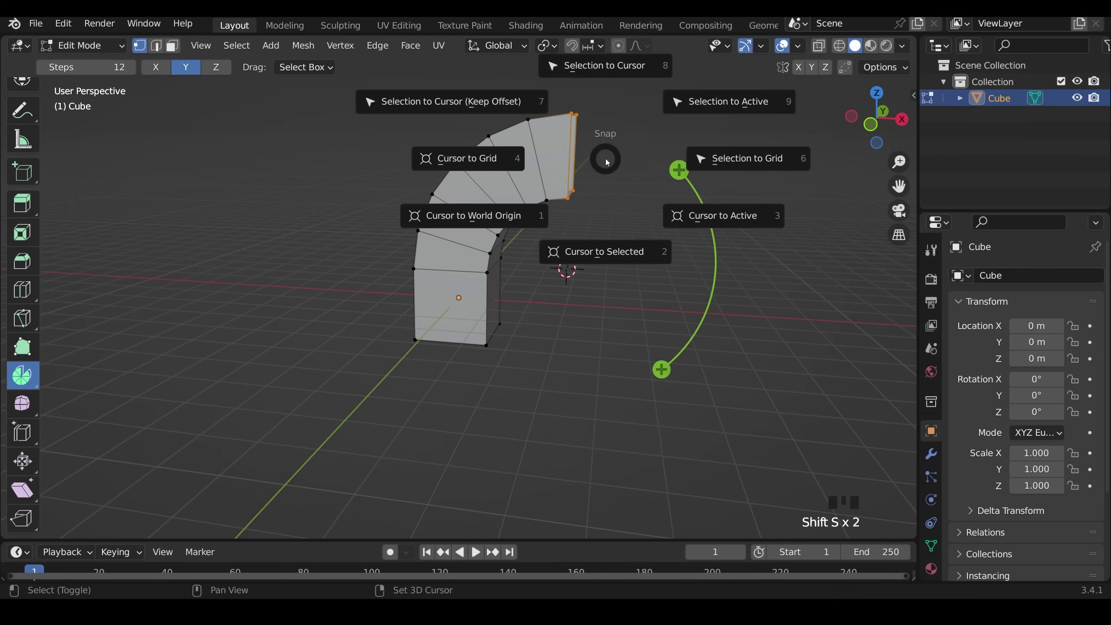
click(604, 256)
middle_drag(605, 255, 584, 179)
Set the object's origin to the 3D cursor.
key(Tab)
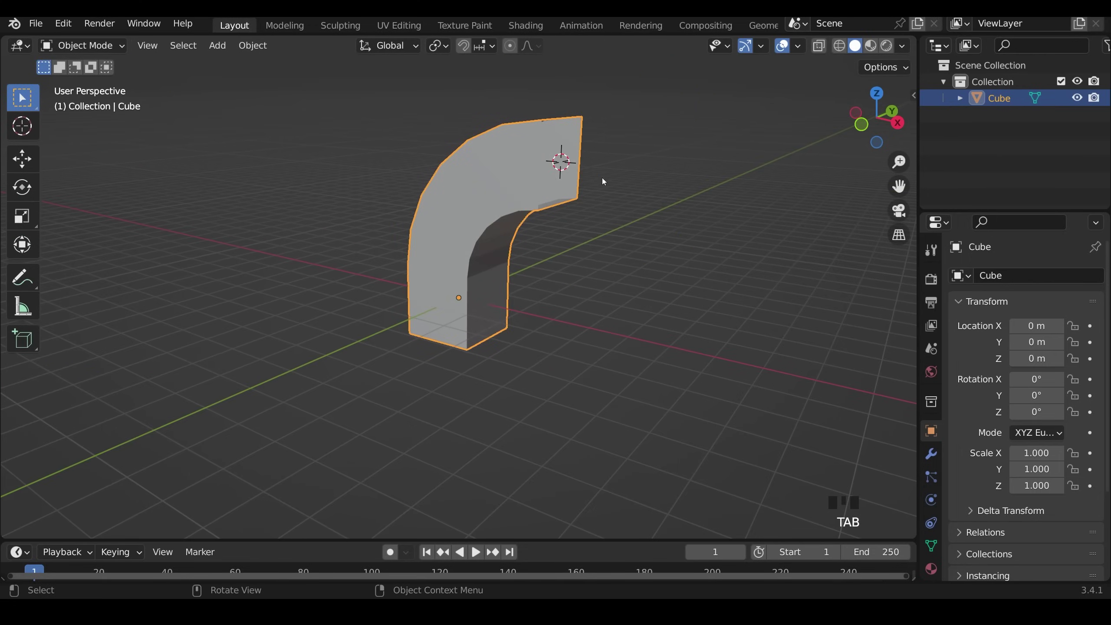
right_click(531, 192)
mouse_move(498, 191)
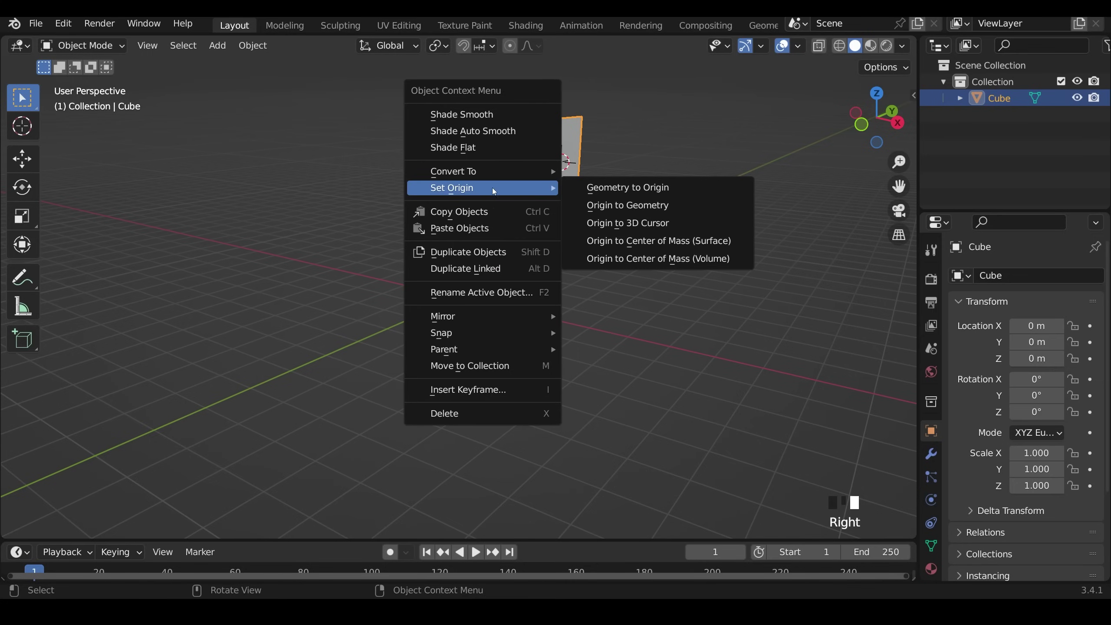
click(628, 224)
middle_drag(627, 225, 564, 161)
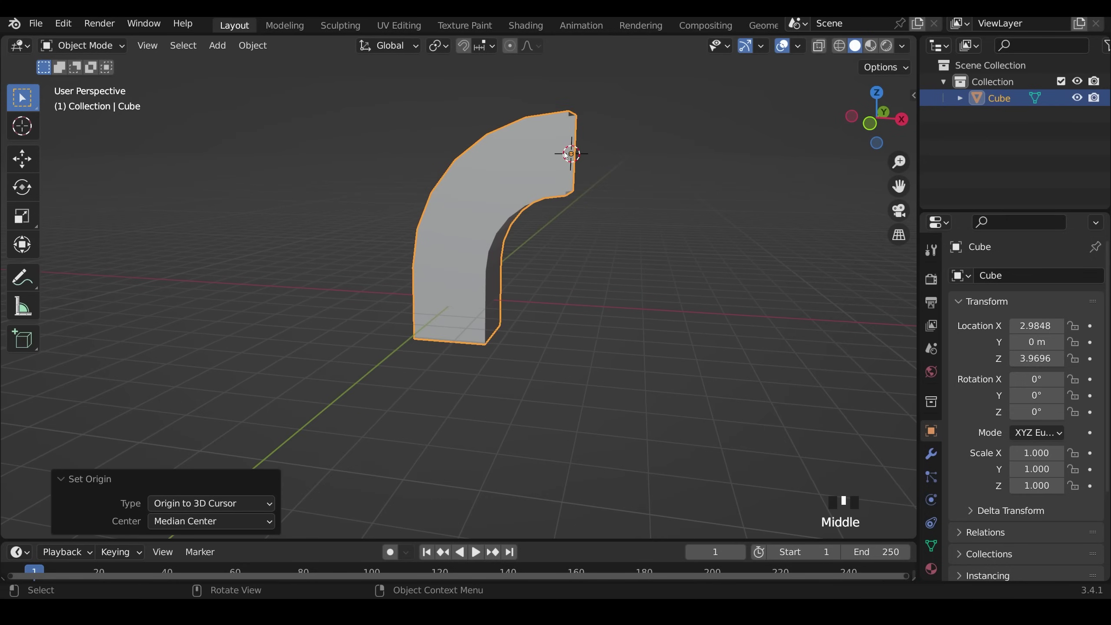
Add a Mirror modifier to turn the bend into a full arch.
click(930, 454)
click(1010, 276)
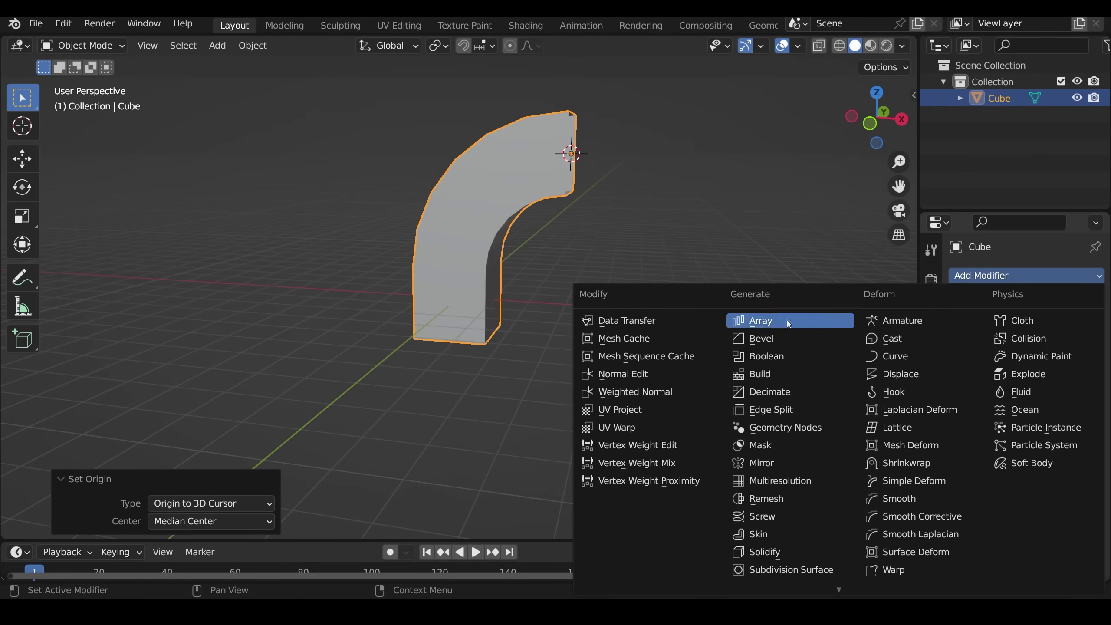
click(772, 464)
middle_drag(551, 325, 505, 206)
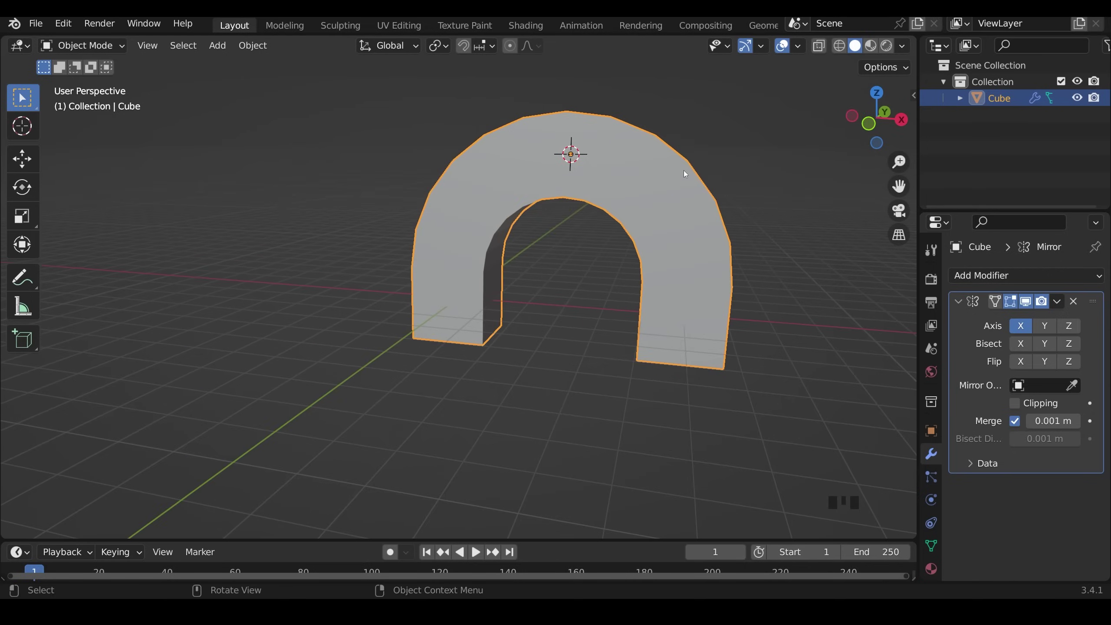
middle_drag(713, 326, 690, 272)
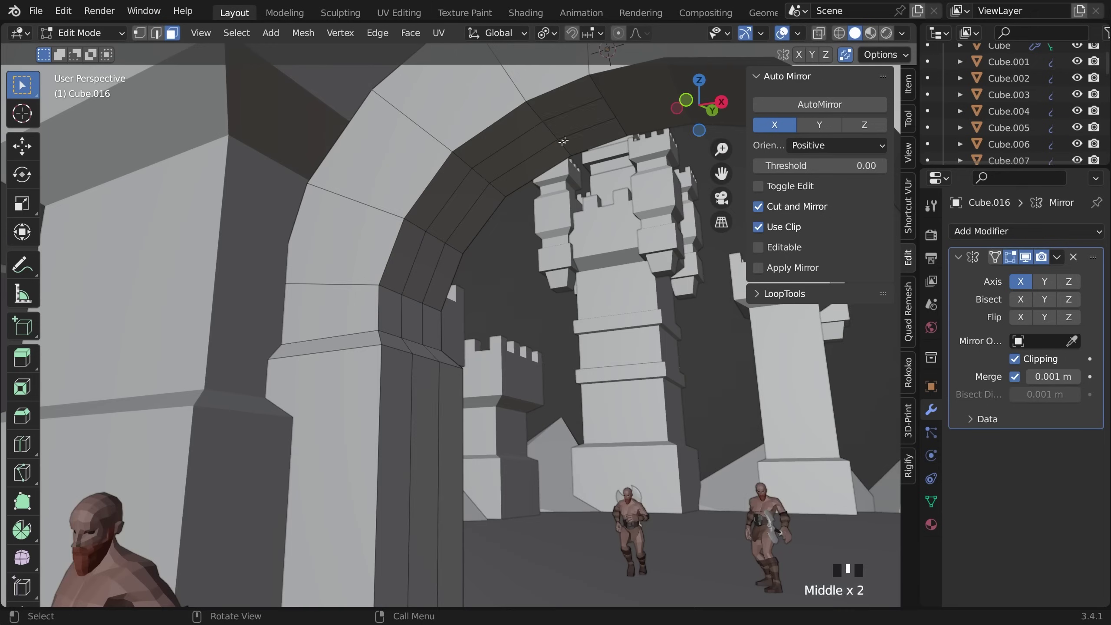
Extrude the arch's inner edge loop and fatten the new rim by 0.172 m.
key(e)
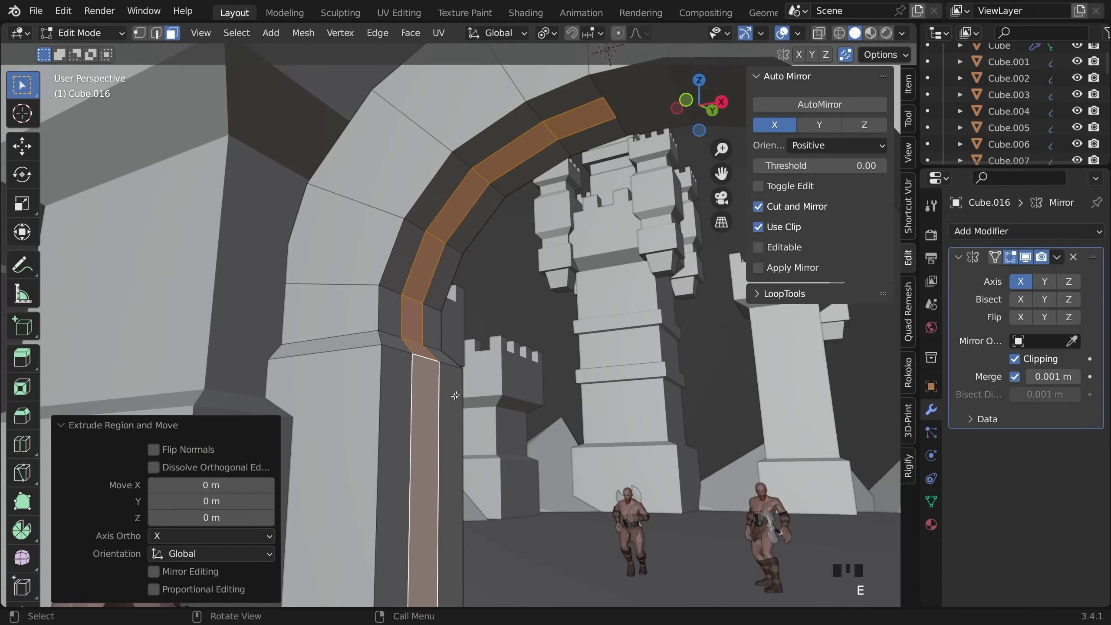
click(494, 381)
key(alt+s)
click(568, 250)
Select a face of the gateway arch, toggle Edit Mode and view the castle from around it.
middle_drag(568, 250, 589, 292)
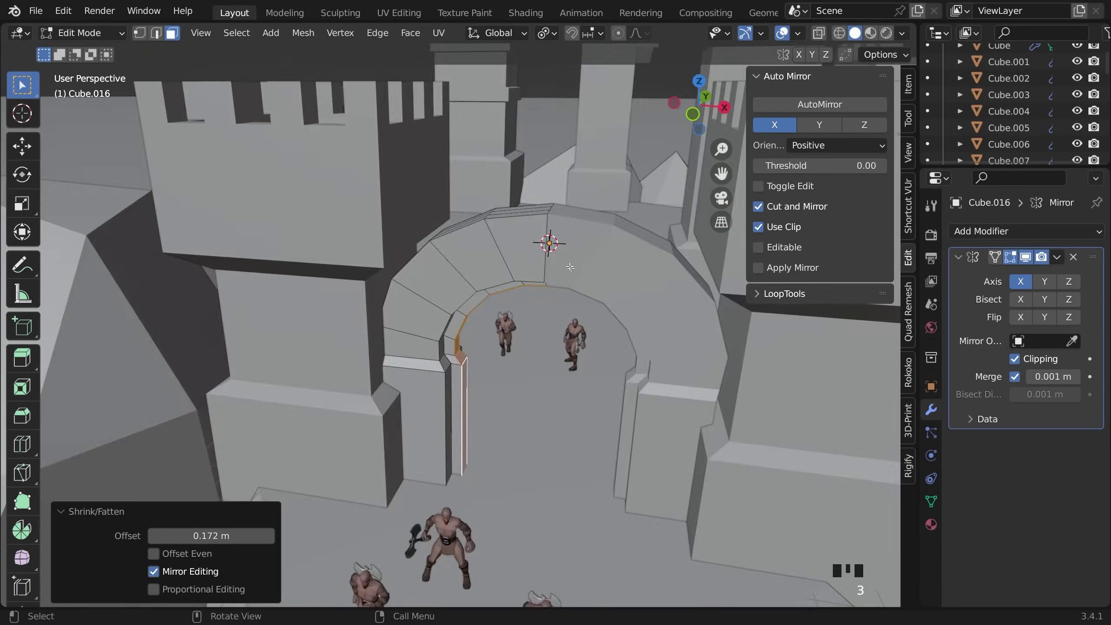
click(559, 218)
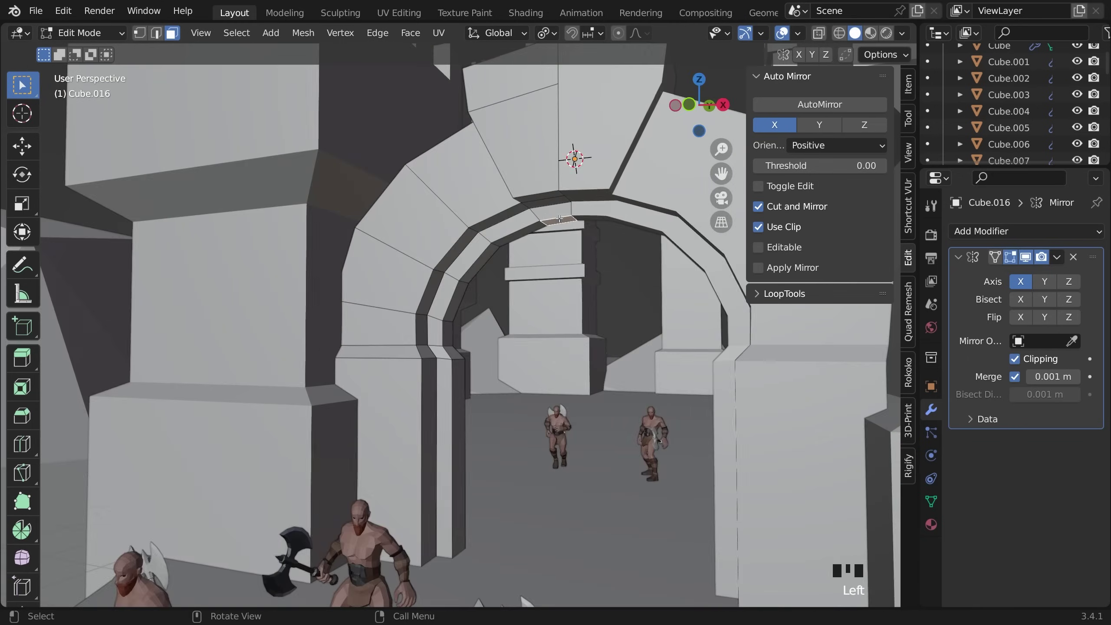
key(Tab)
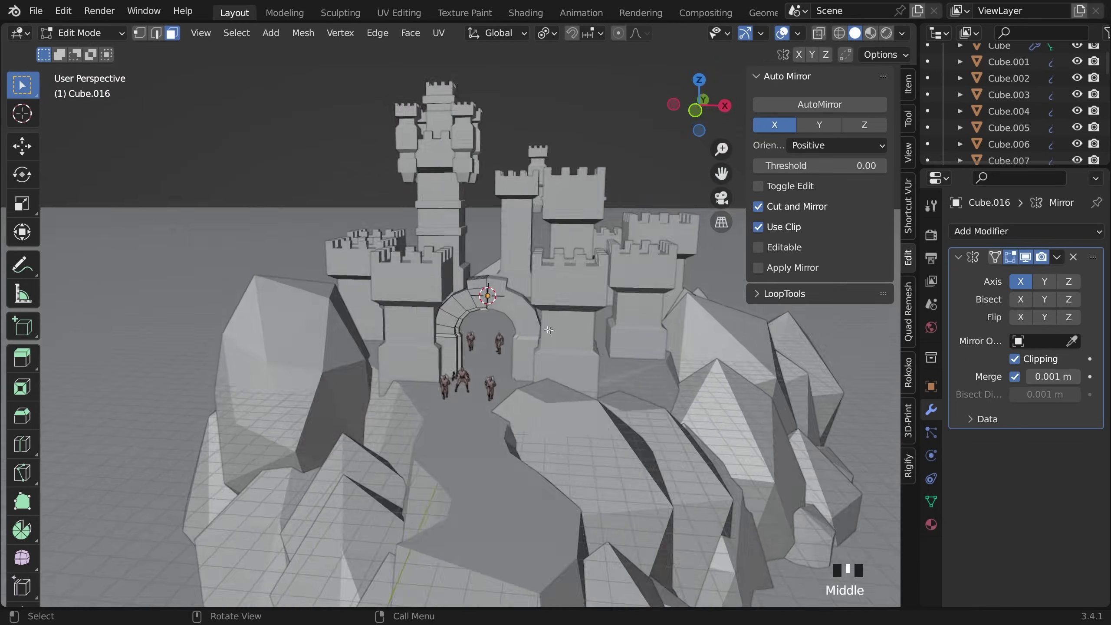
scroll(568, 350, down, 3)
middle_drag(546, 350, 578, 376)
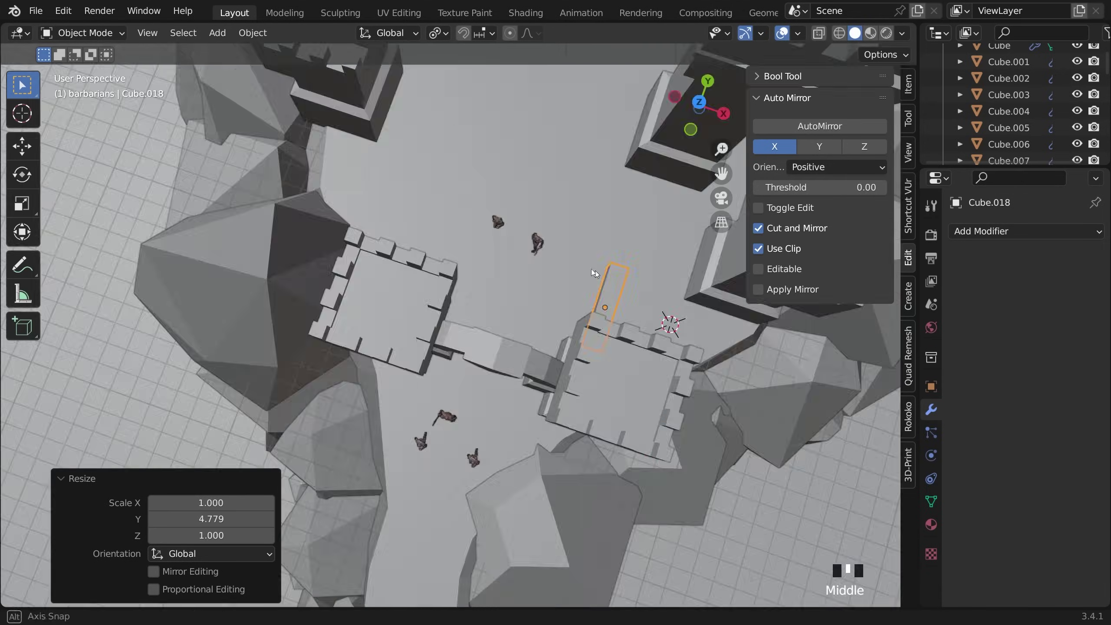
Stretch the wall block, add seven loop cuts and raise alternate top faces into merlons.
middle_drag(591, 269, 569, 306)
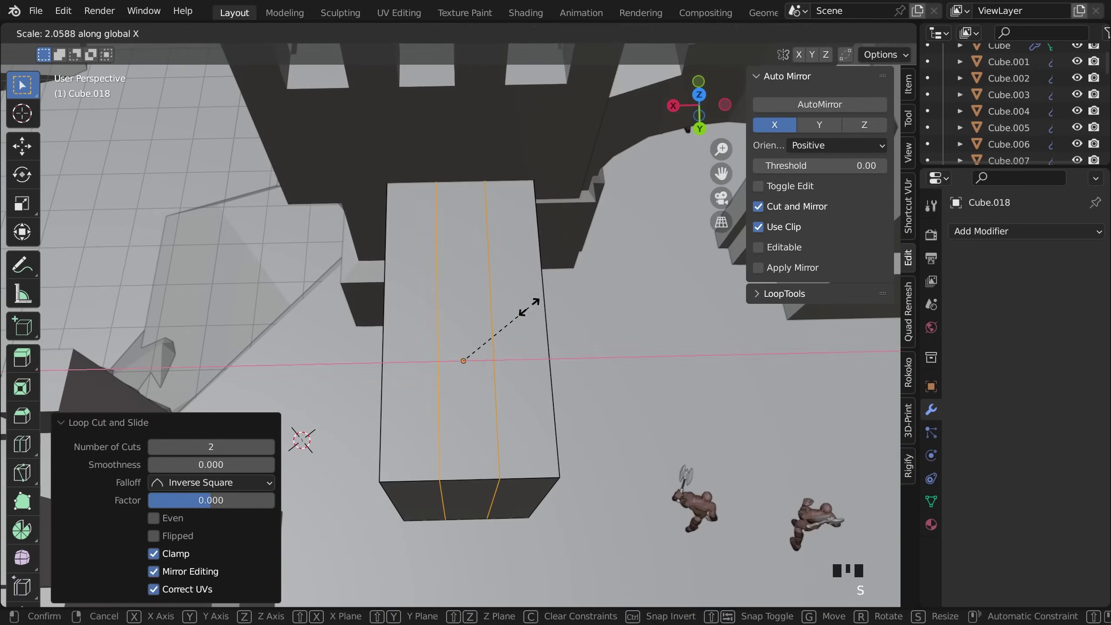
click(534, 298)
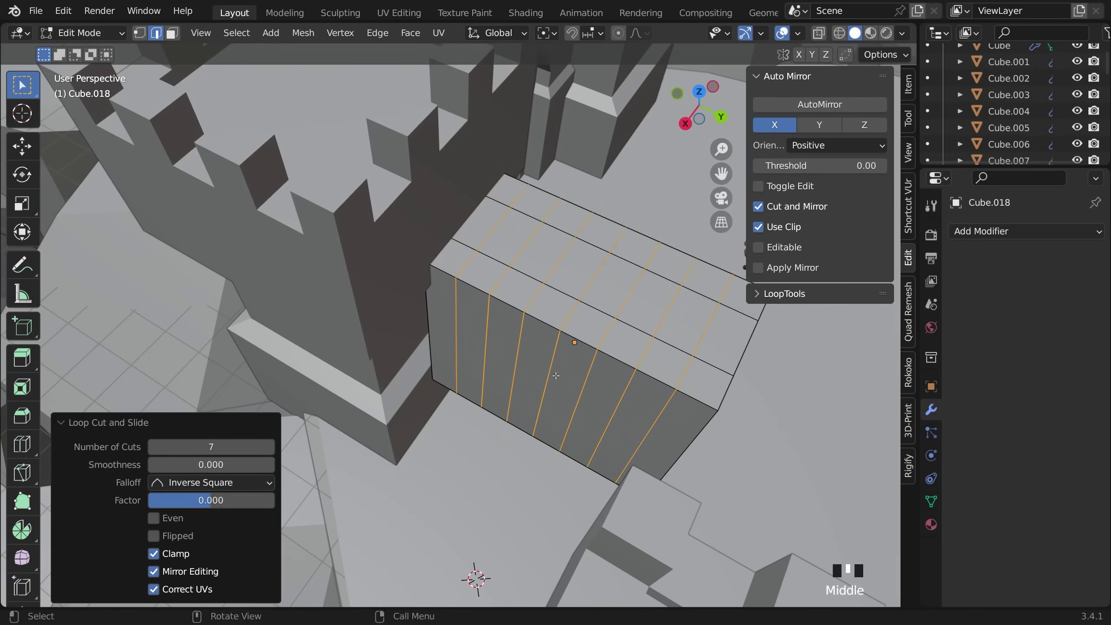
key(e)
click(481, 248)
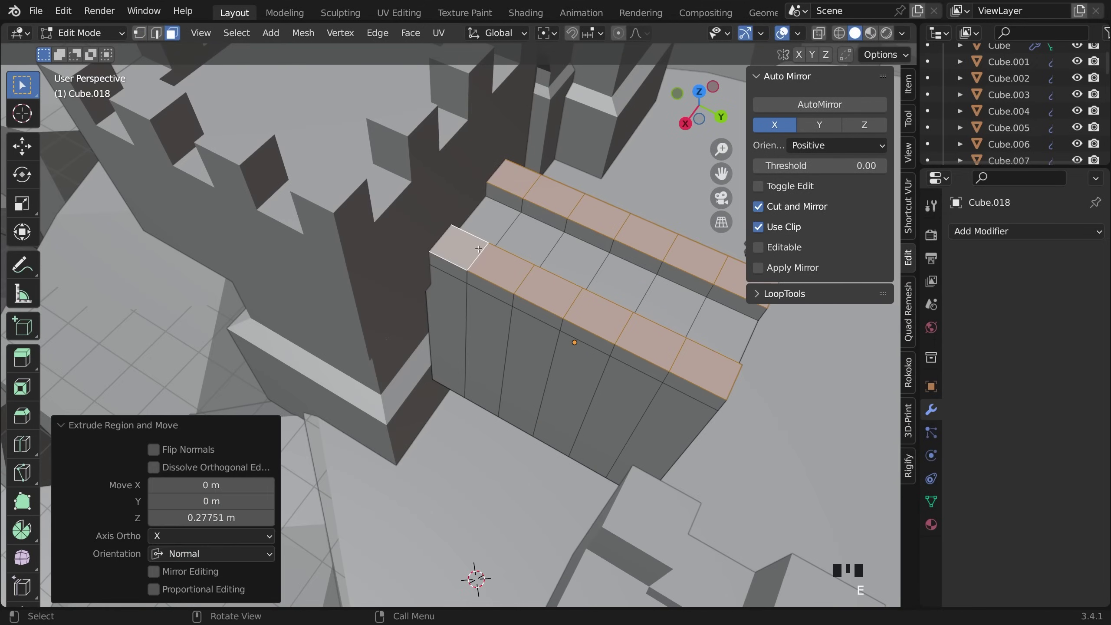
key(KP_7)
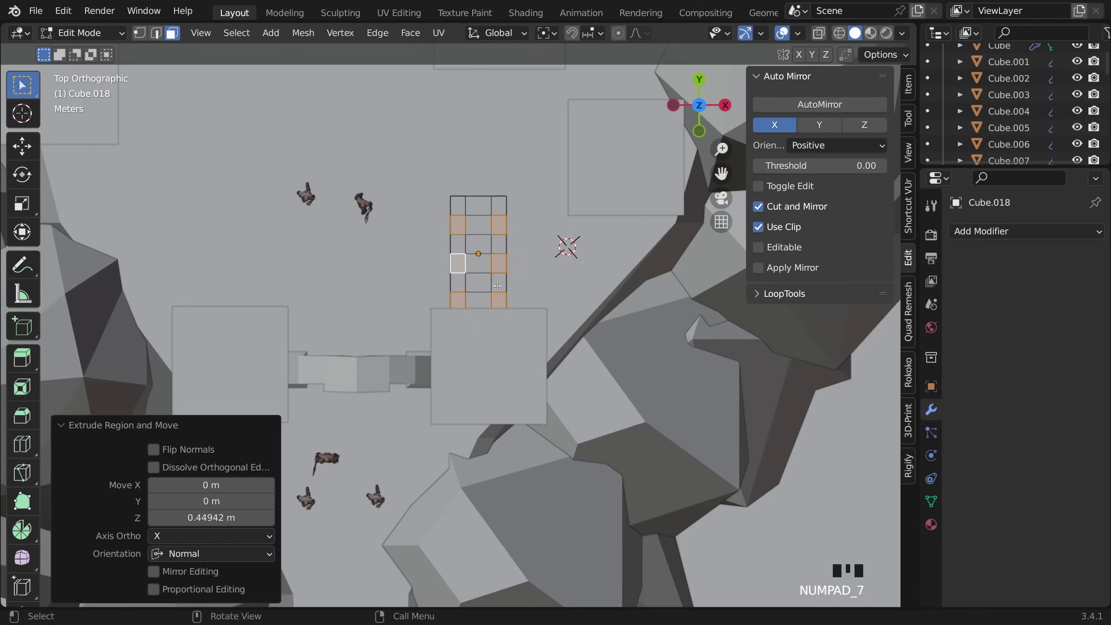
key(Tab)
Move and rotate the wall, then duplicate and resize a copy between the towers.
key(g)
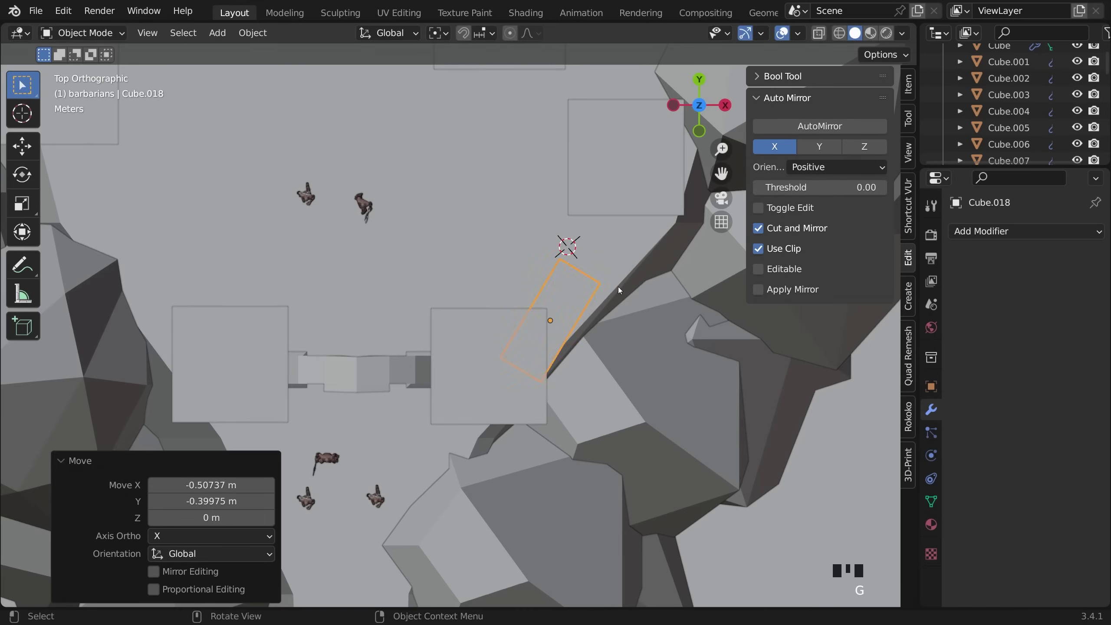
click(578, 320)
key(r)
click(590, 399)
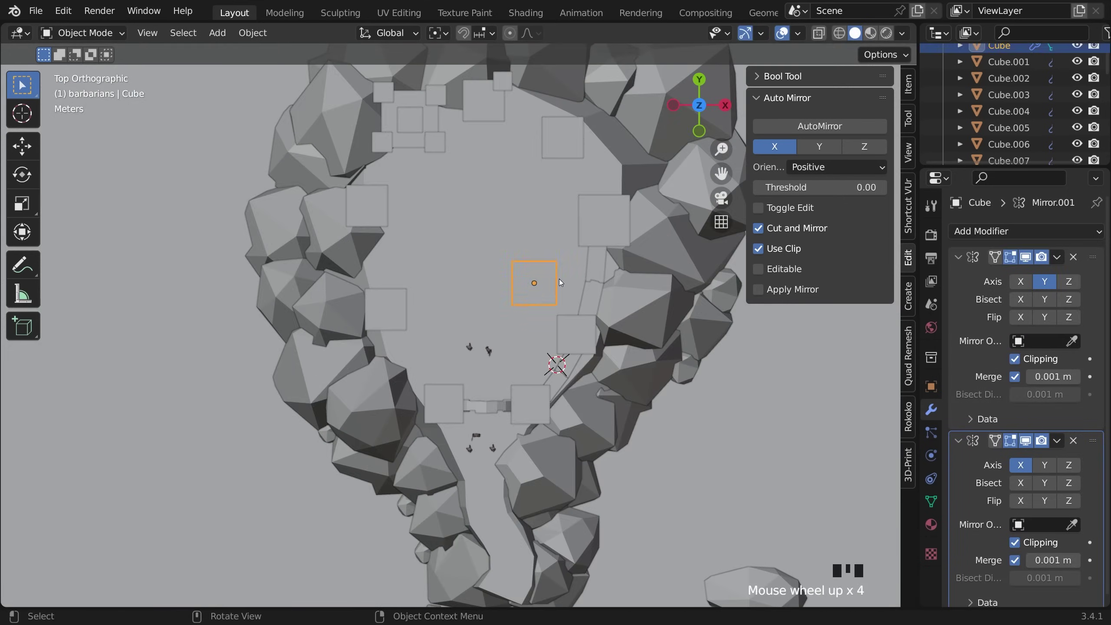
key(shift+d)
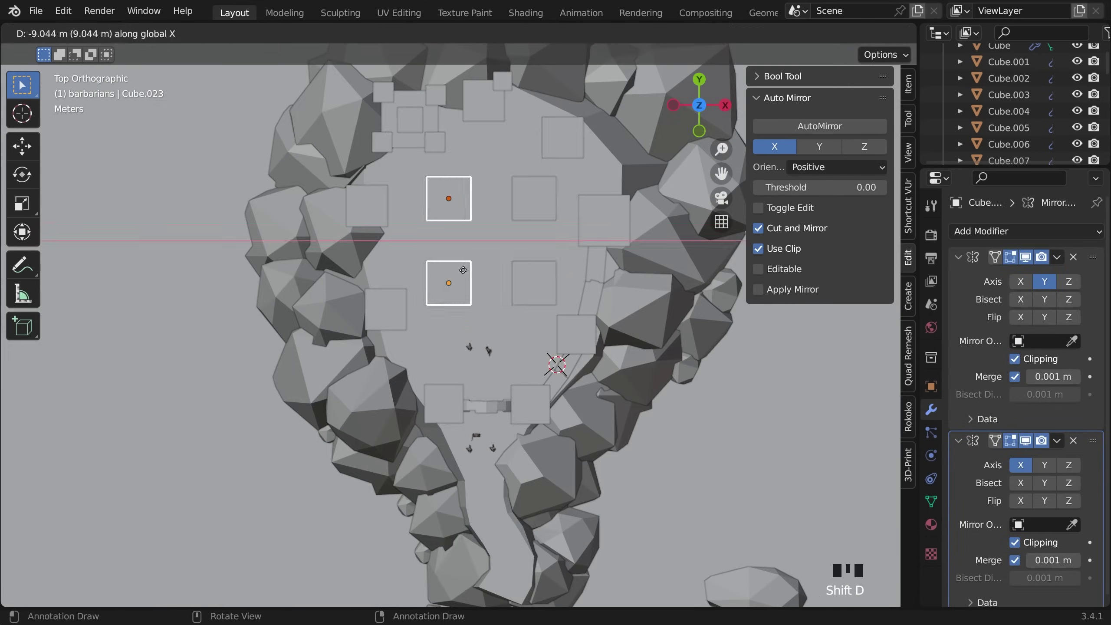
key(KP_7)
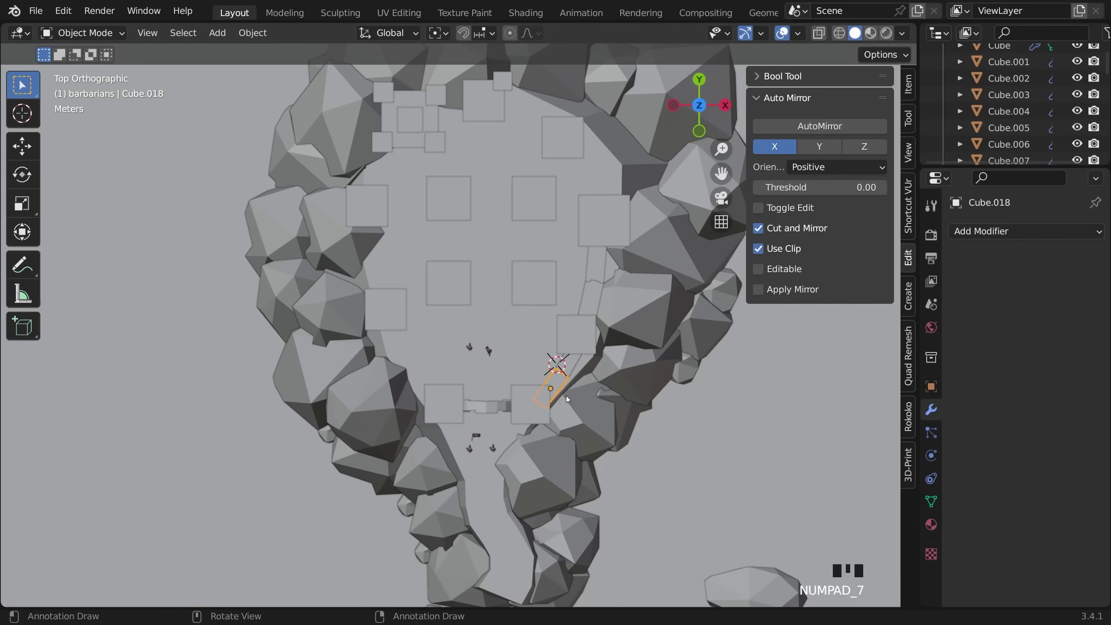
key(s)
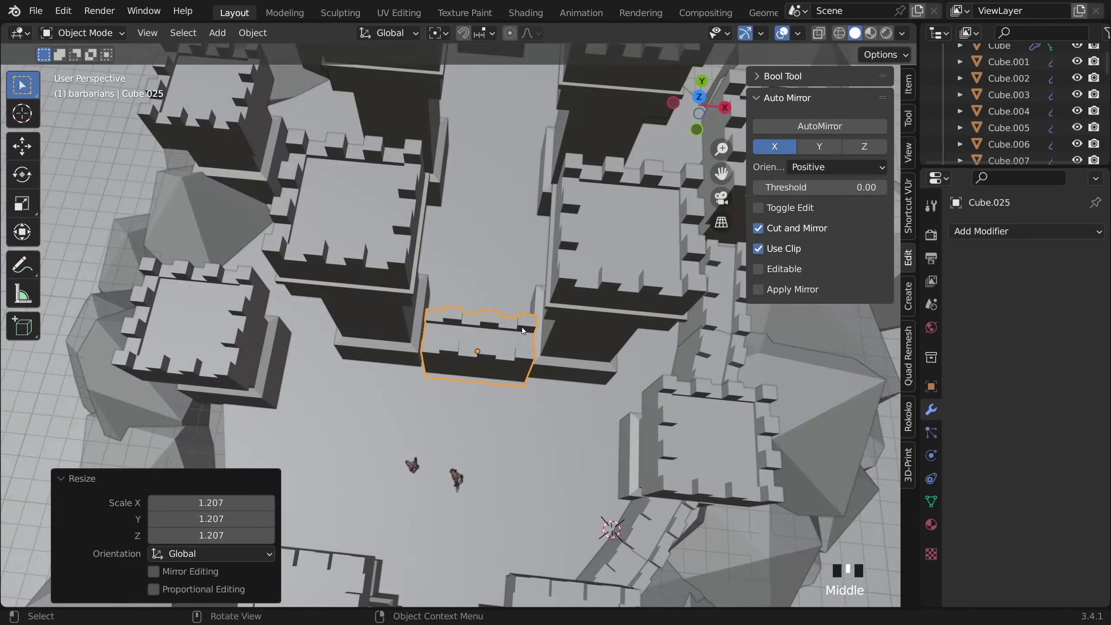
middle_drag(521, 326, 534, 273)
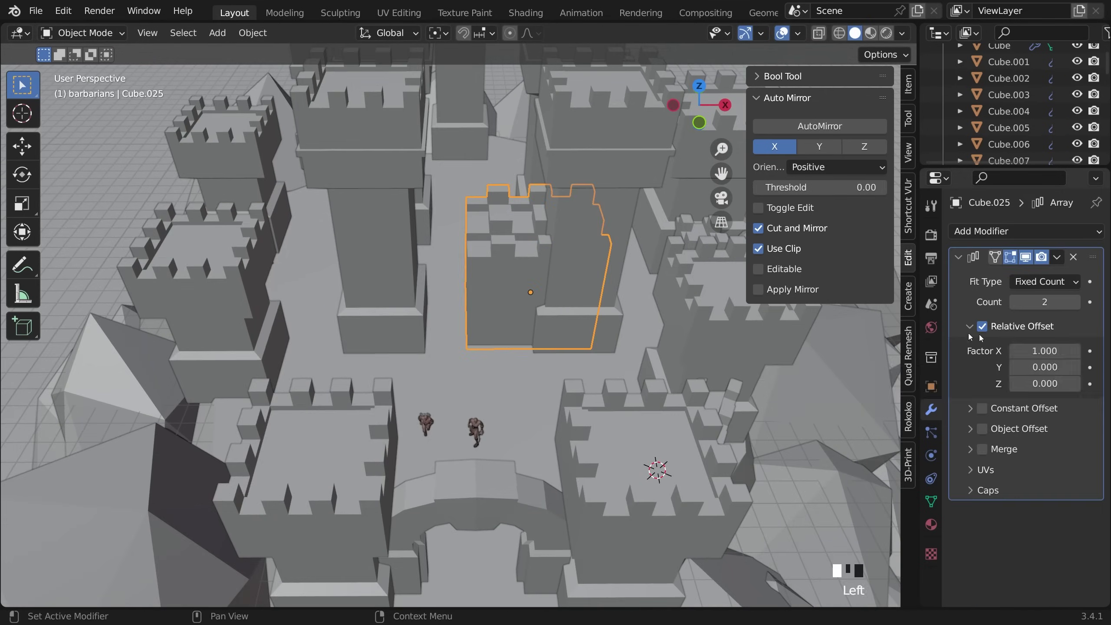
Array the wall sideways, turn it 90 degrees among the towers and raise a tower's top.
drag(1058, 351, 1042, 351)
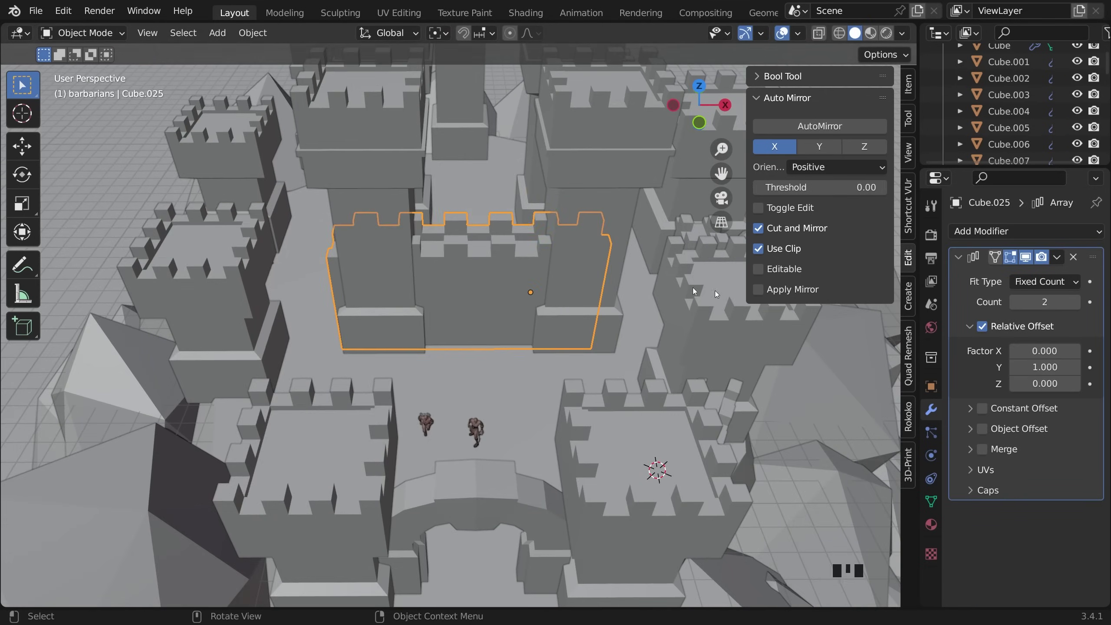
middle_drag(538, 245, 579, 413)
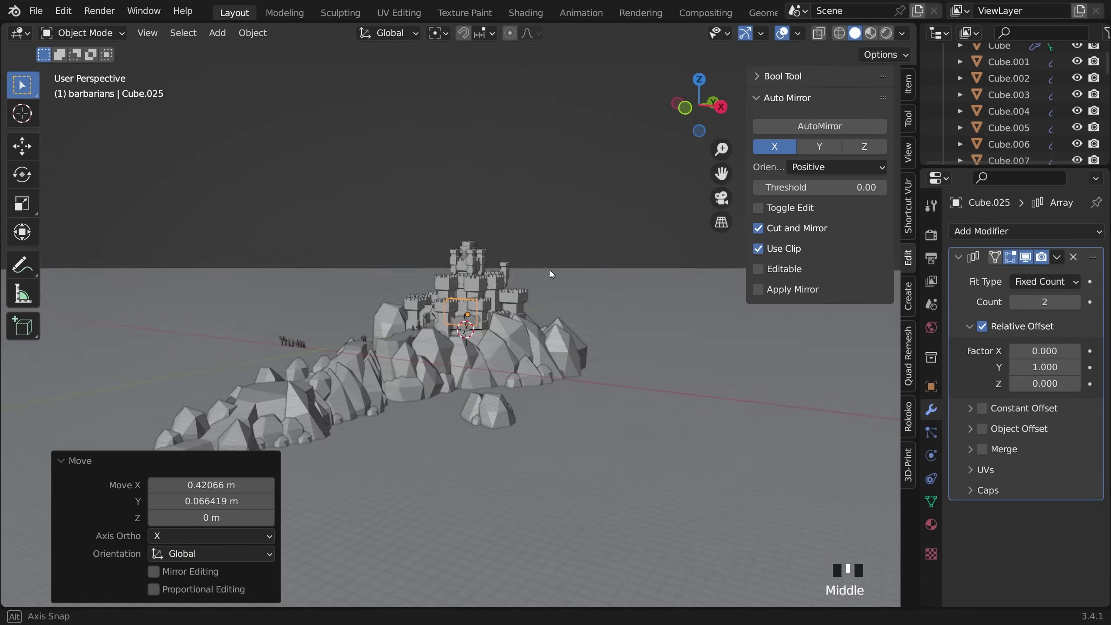
scroll(574, 360, up, 5)
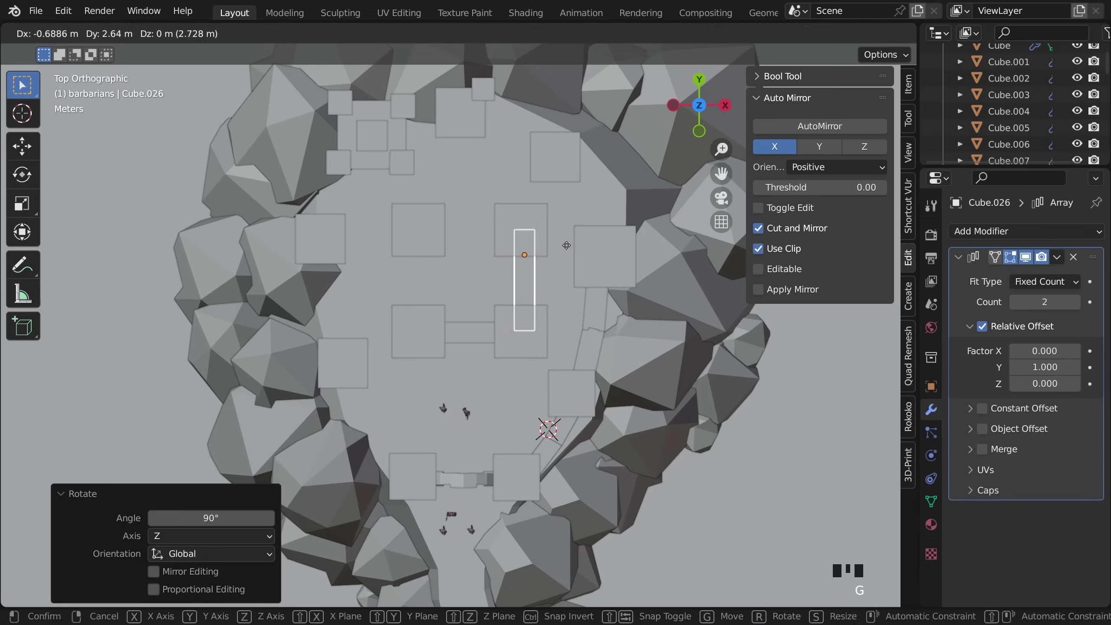
key(r)
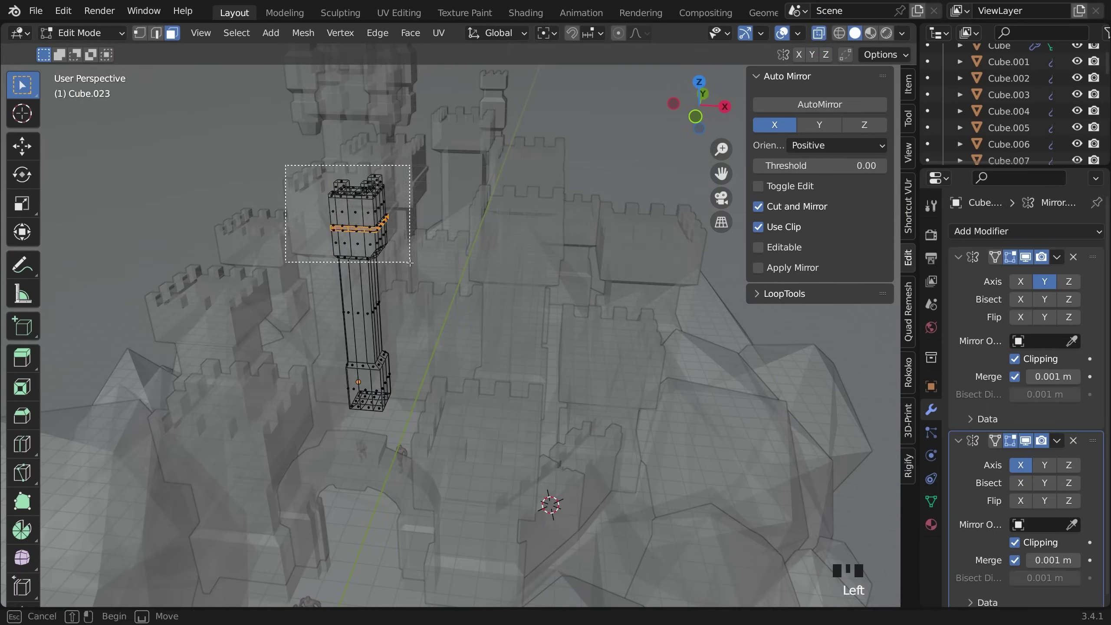
key(g)
key(z)
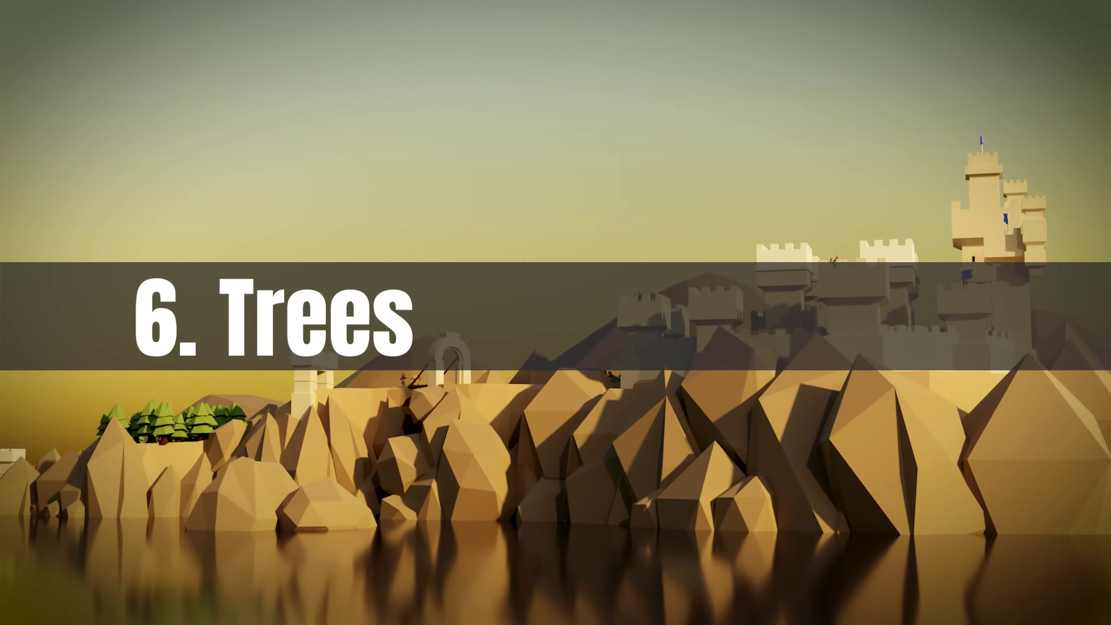
Drop the cylinder trunk onto the ground and taper the canopy by selecting face rings and moving vertices.
key(g)
key(z)
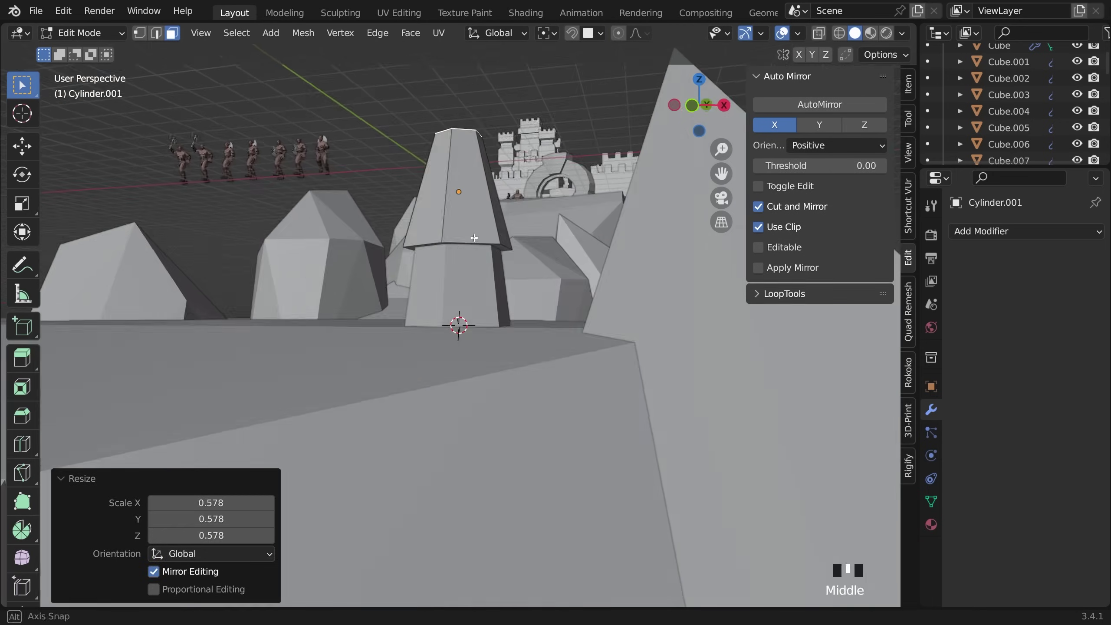
alt+click(492, 240)
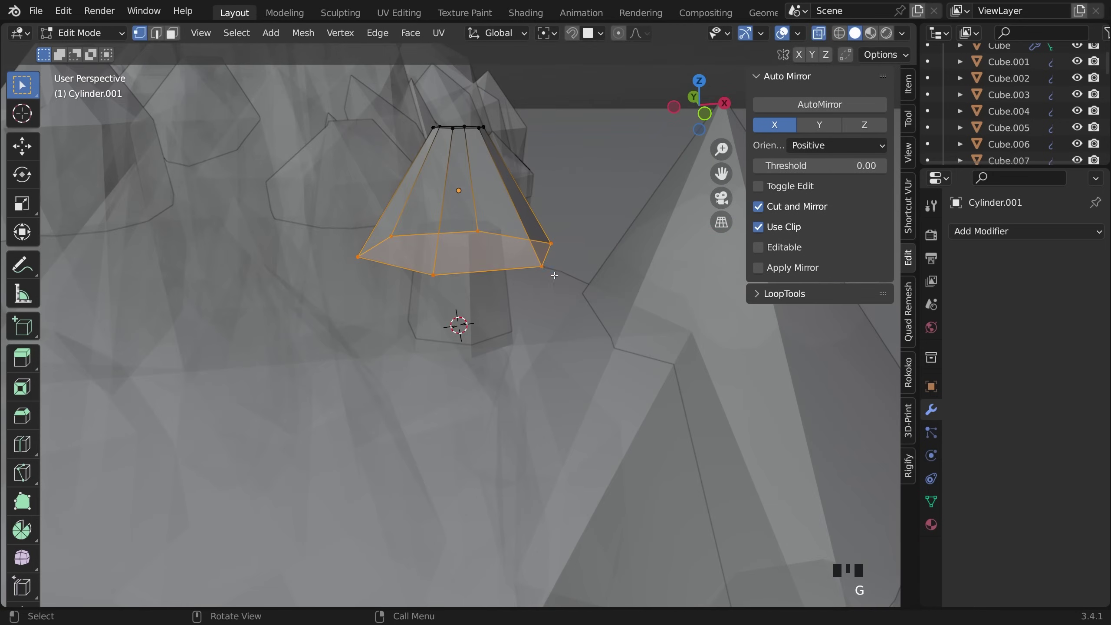
key(g)
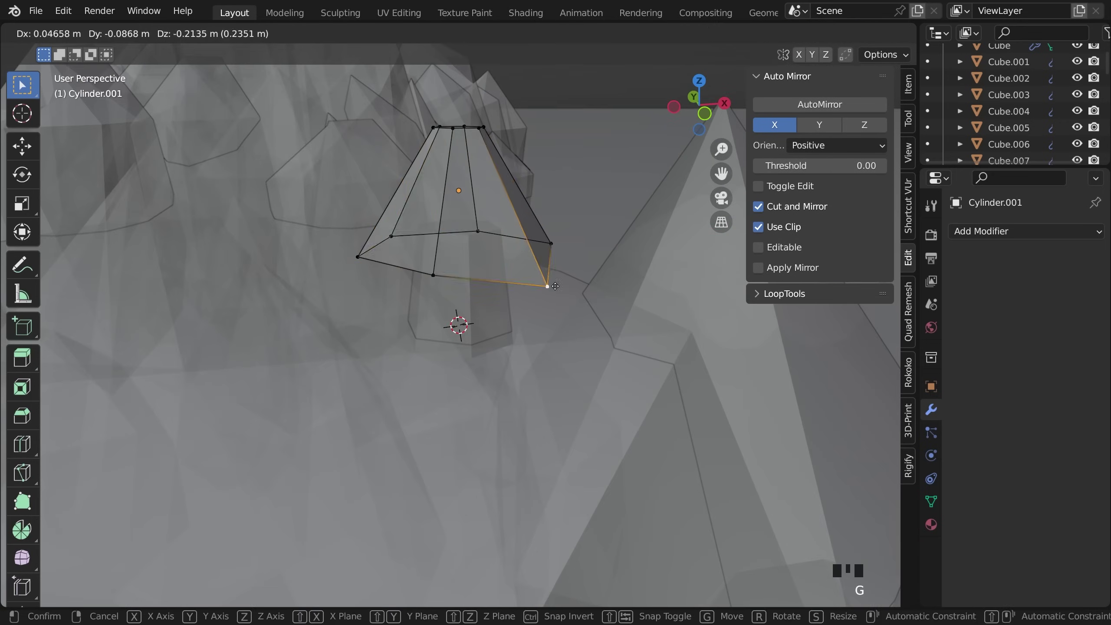
click(555, 285)
alt+click(479, 323)
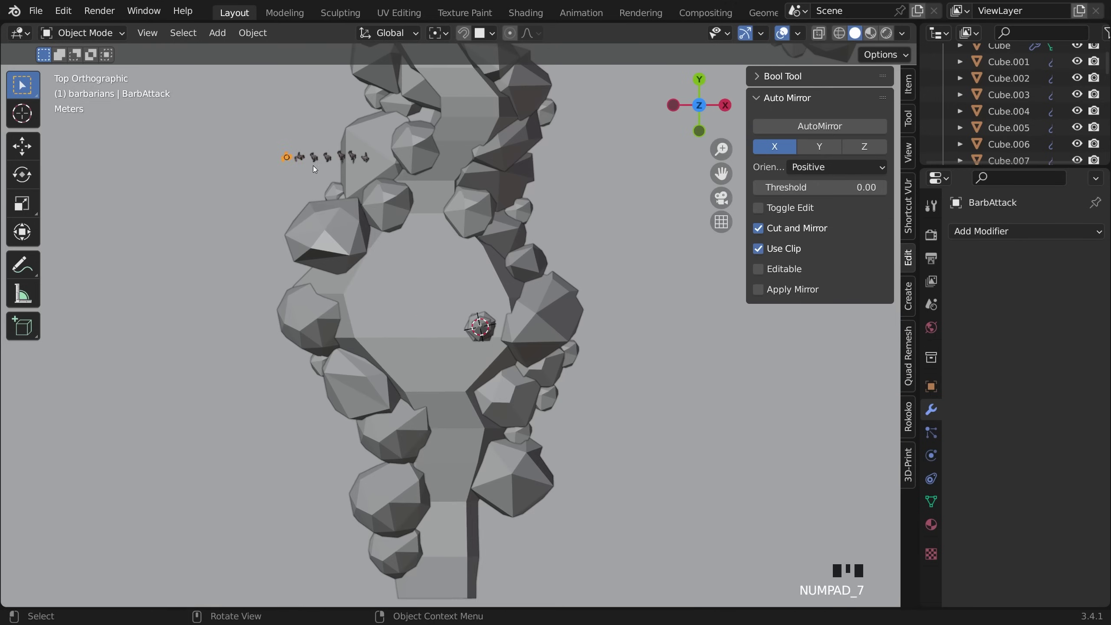
Place a linked tree copy and raise the four selected barbarians vertically.
middle_drag(369, 184, 449, 234)
shift+click(409, 179)
shift+click(438, 180)
shift+click(378, 216)
key(g)
key(z)
click(416, 280)
mouse_move(434, 292)
middle_down()
mouse_move(465, 283)
mouse_move(437, 306)
middle_up()
Duplicate the tree with Alt+D, then rotate, place and resize the copy in top view.
shift+click(404, 332)
middle_drag(407, 346, 454, 339)
key(KP_7)
key(alt+d)
click(481, 376)
key(r)
middle_drag(503, 425, 553, 280)
key(KP_7)
click(484, 390)
key(s)
click(515, 291)
Make linked copies of several trees and turn them onto the left side of the path.
click(472, 289)
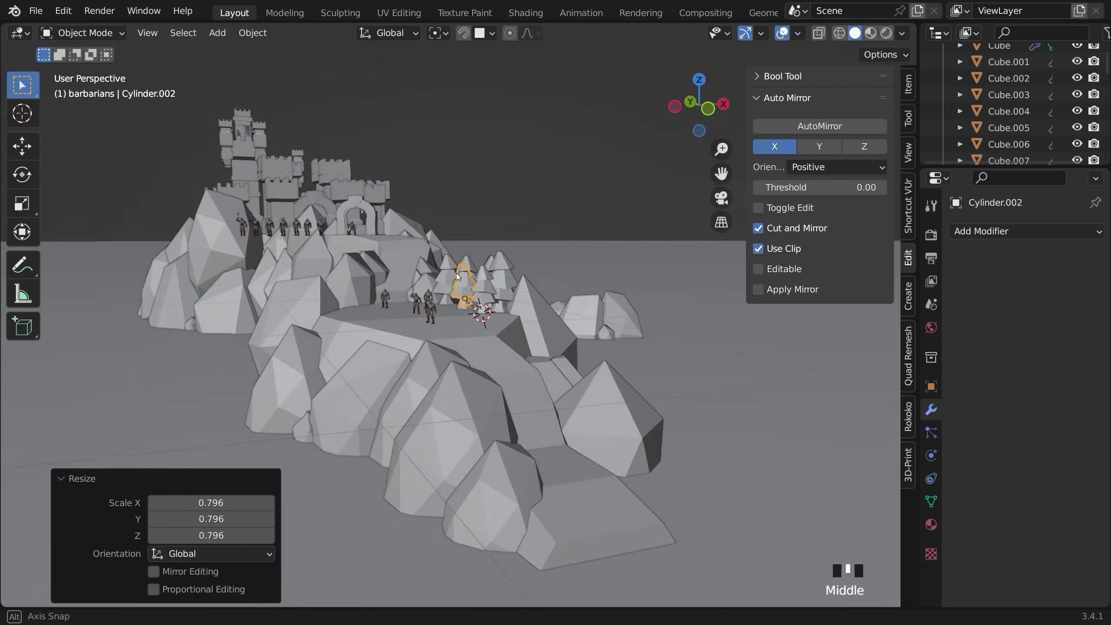
key(KP_7)
click(462, 331)
shift+click(453, 397)
key(alt+d)
click(355, 365)
key(r)
click(363, 346)
click(333, 403)
key(g)
click(335, 415)
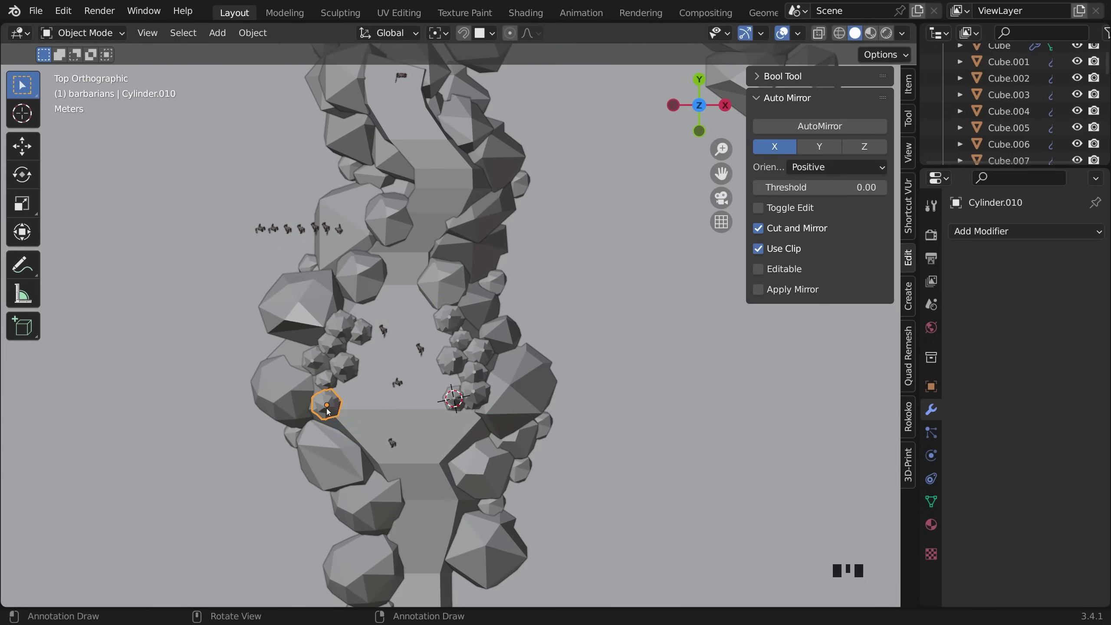
Resize and rotate individual trees, then duplicate another tree from the top view.
click(312, 298)
key(s)
middle_drag(394, 413, 404, 330)
click(576, 289)
key(r)
middle_drag(516, 350, 588, 336)
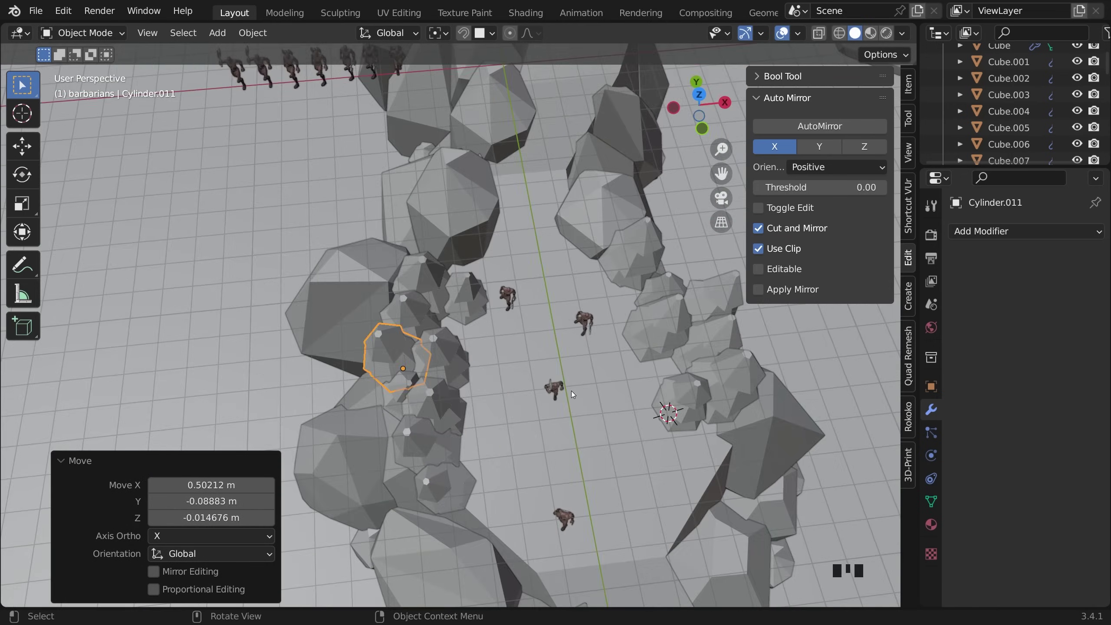
key(KP_7)
key(shift+d)
click(575, 405)
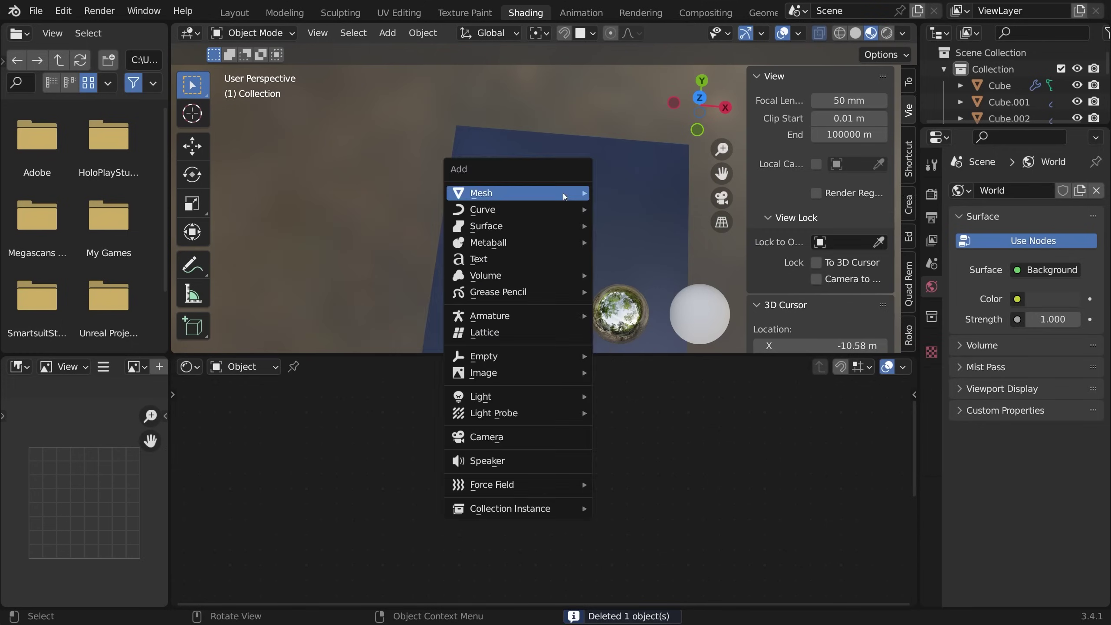
Add a cube, scale it up hugely and voxel-remesh it for sculpting.
click(621, 210)
key(s)
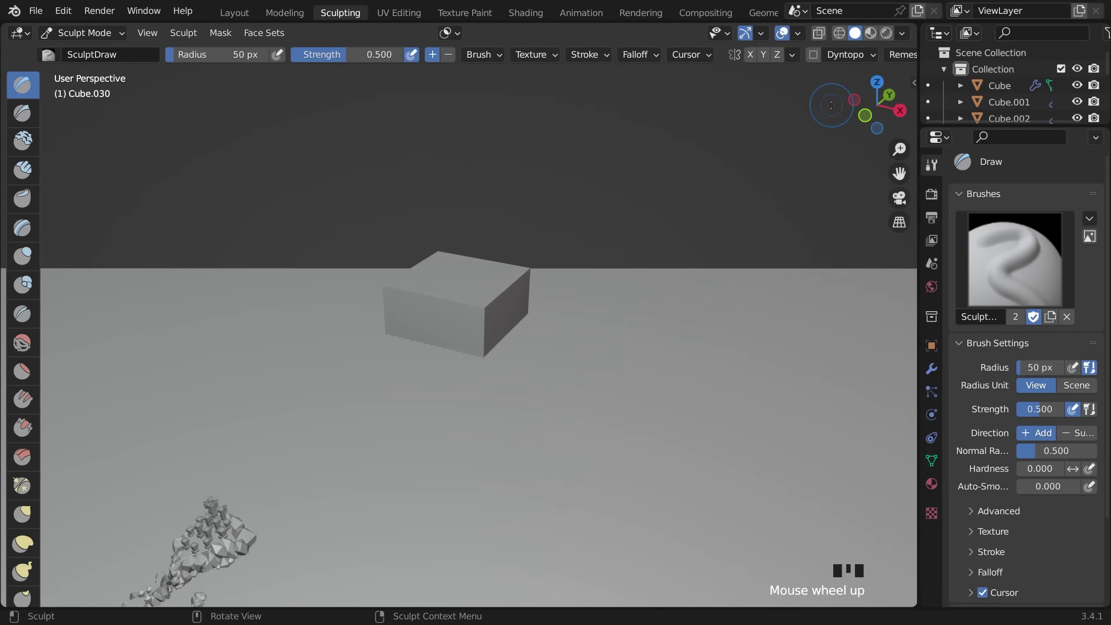
key(n)
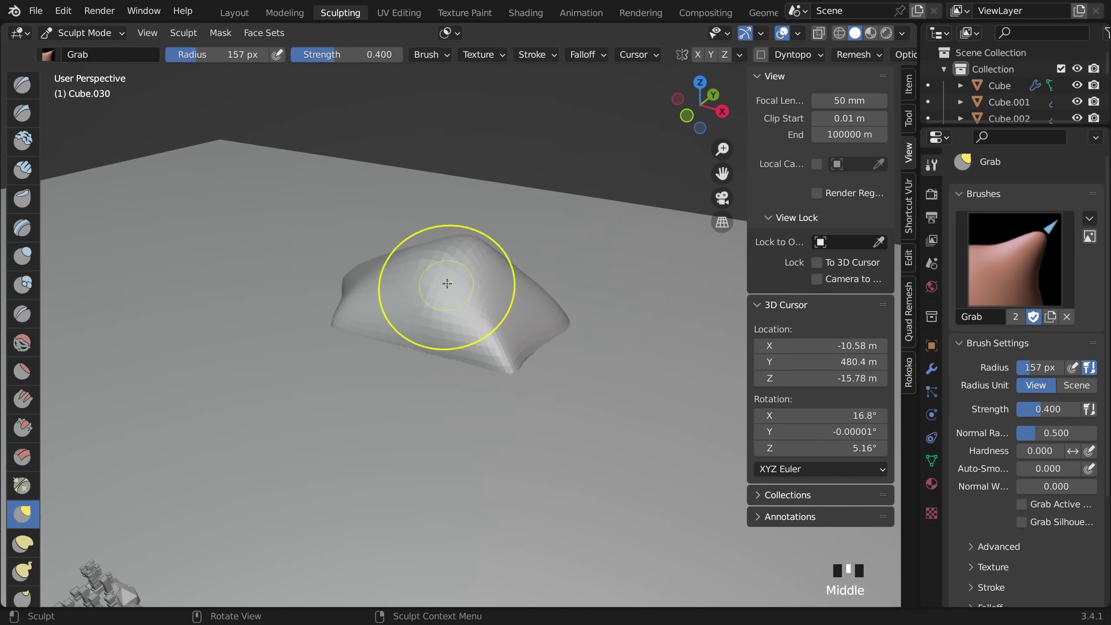
click(855, 55)
double_click(852, 85)
click(855, 212)
Smooth the rock and scrape flat facets into it from several sides.
middle_drag(402, 316, 450, 302)
shift+drag(429, 302, 372, 351)
click(22, 427)
mouse_move(380, 350)
middle_down()
mouse_move(415, 352)
mouse_move(437, 385)
middle_up()
drag(441, 298, 426, 350)
mouse_move(437, 342)
middle_down()
mouse_move(499, 311)
mouse_move(441, 324)
middle_up()
drag(446, 271, 406, 324)
mouse_move(428, 376)
middle_down()
mouse_move(449, 406)
mouse_move(438, 333)
middle_up()
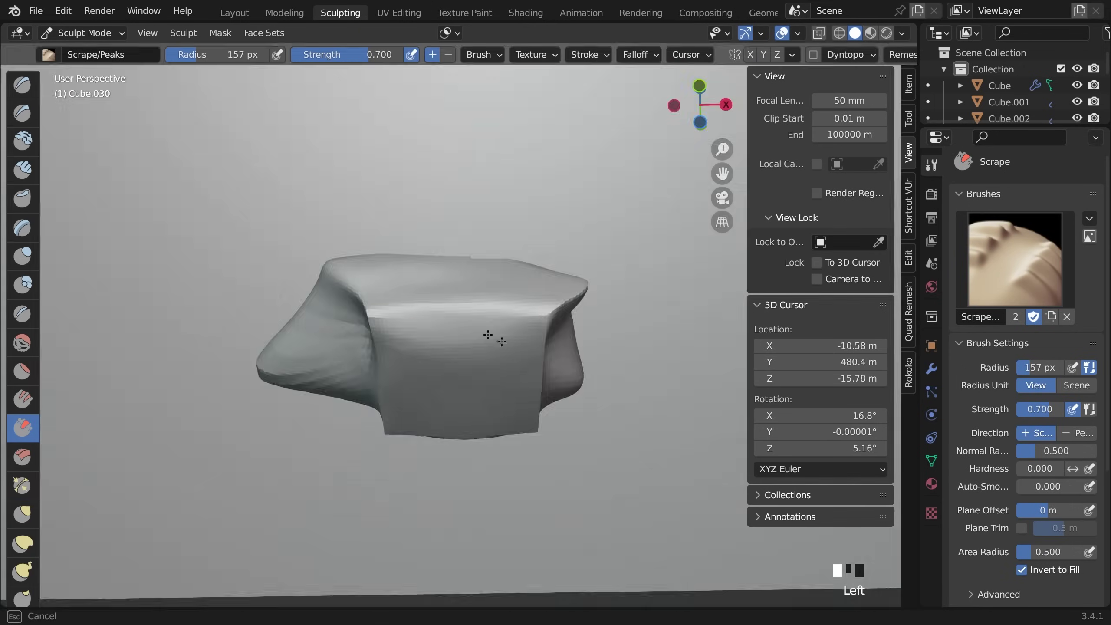
Add a Decimate modifier to the rock with a ratio of 0.1.
click(931, 369)
click(1027, 190)
click(776, 308)
double_click(1046, 260)
text(0.1)
key(Return)
Pull the low-poly rock into a peaked mountain shape with the Grab brush.
mouse_move(547, 297)
middle_down()
mouse_move(715, 281)
mouse_move(682, 332)
middle_up()
click(23, 514)
drag(420, 289, 394, 301)
middle_drag(398, 332, 459, 221)
drag(516, 302, 497, 286)
middle_drag(350, 363, 329, 370)
key(Tab)
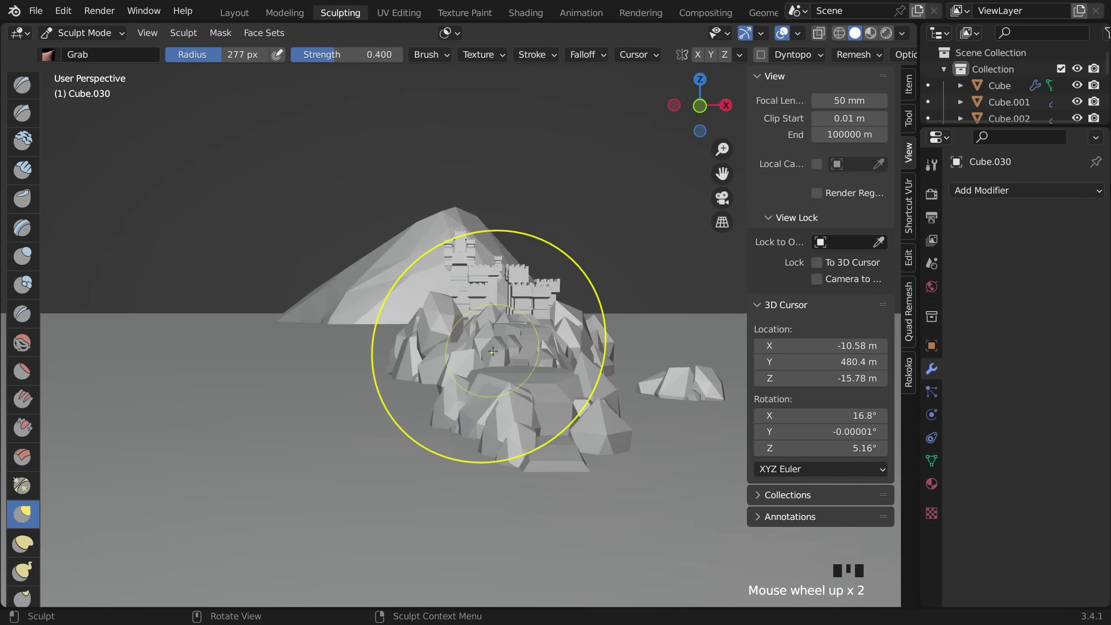
key(ctrl+Tab)
Duplicate the mountain, rotating the copy and moving it to the left.
key(g)
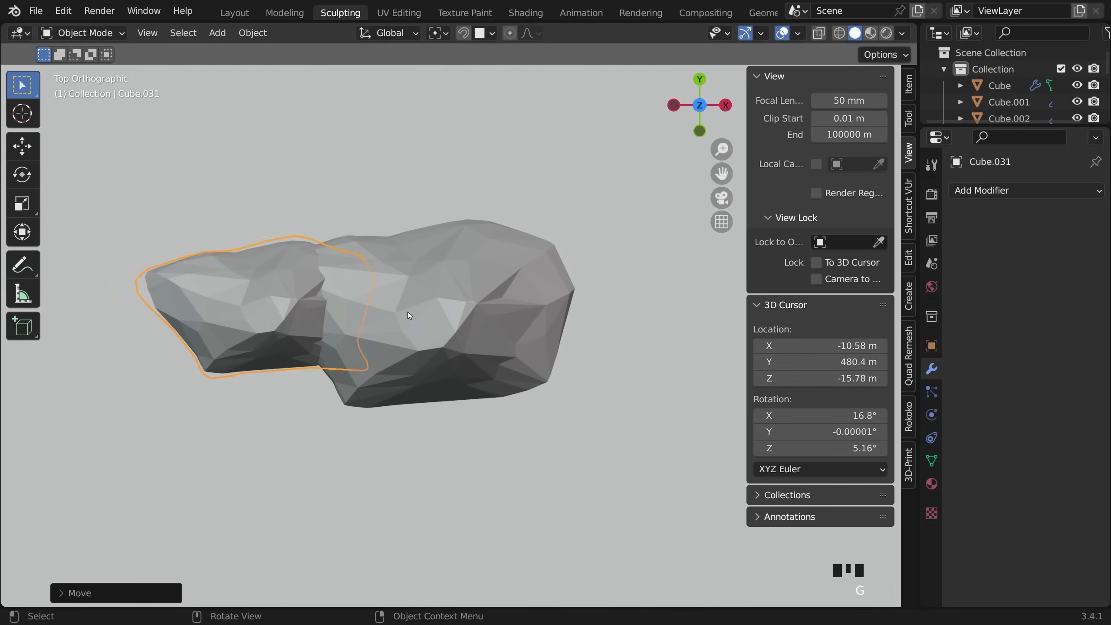
key(shift+d)
click(298, 402)
key(r)
click(83, 293)
key(g)
middle_drag(429, 394, 379, 305)
Rotate and scale the mountains from the top view so they ring the scene.
key(KP_1)
middle_drag(439, 329, 422, 407)
scroll(527, 246, down, 7)
key(KP_7)
key(r)
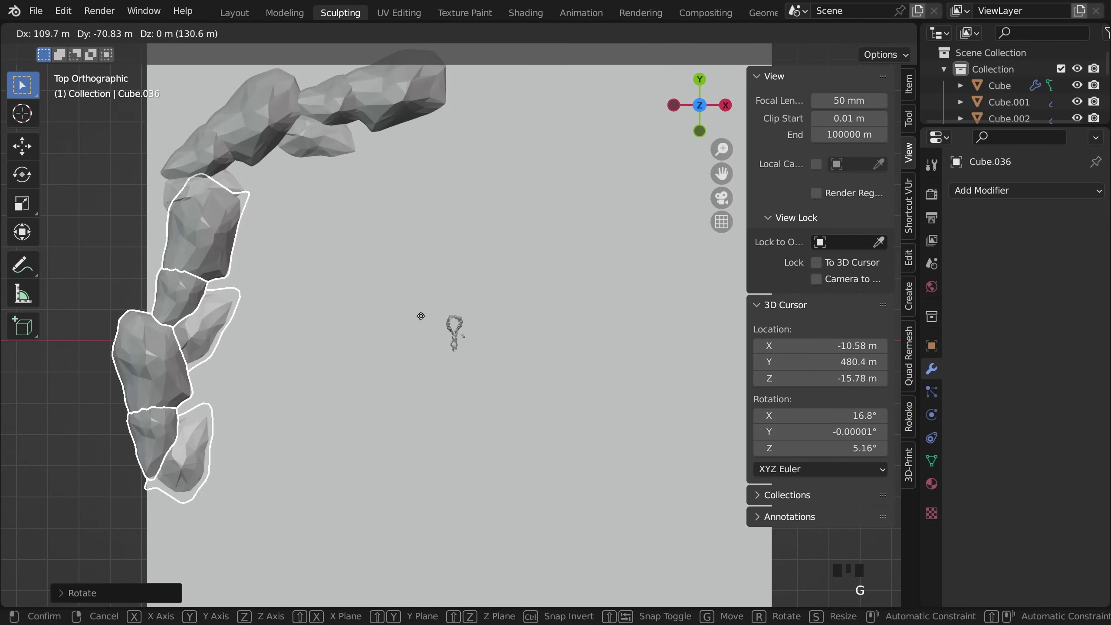
key(s)
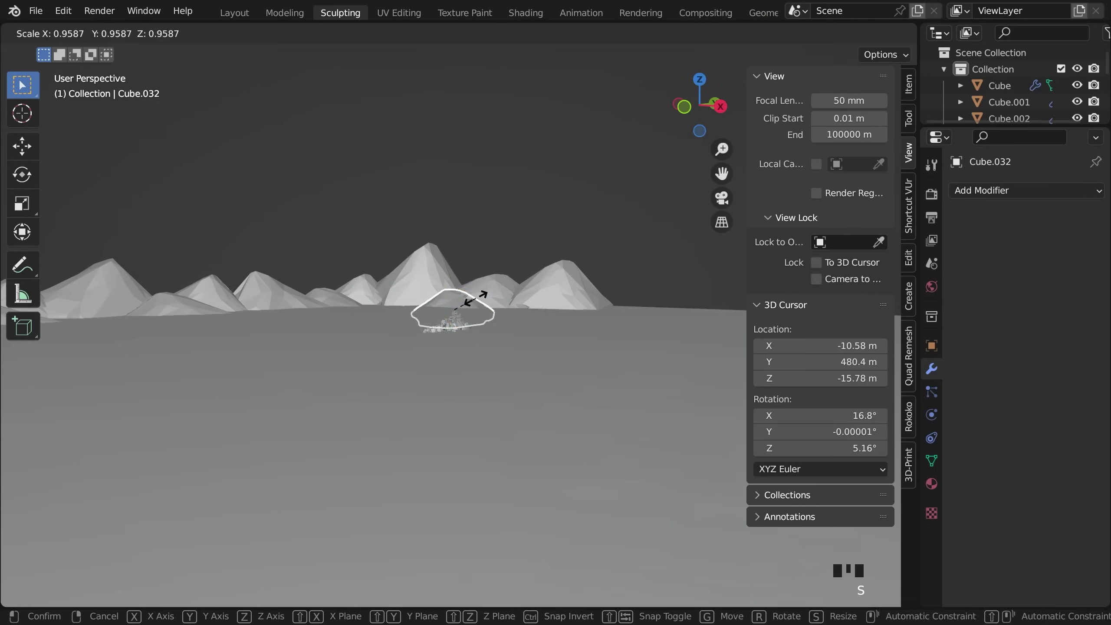
click(474, 301)
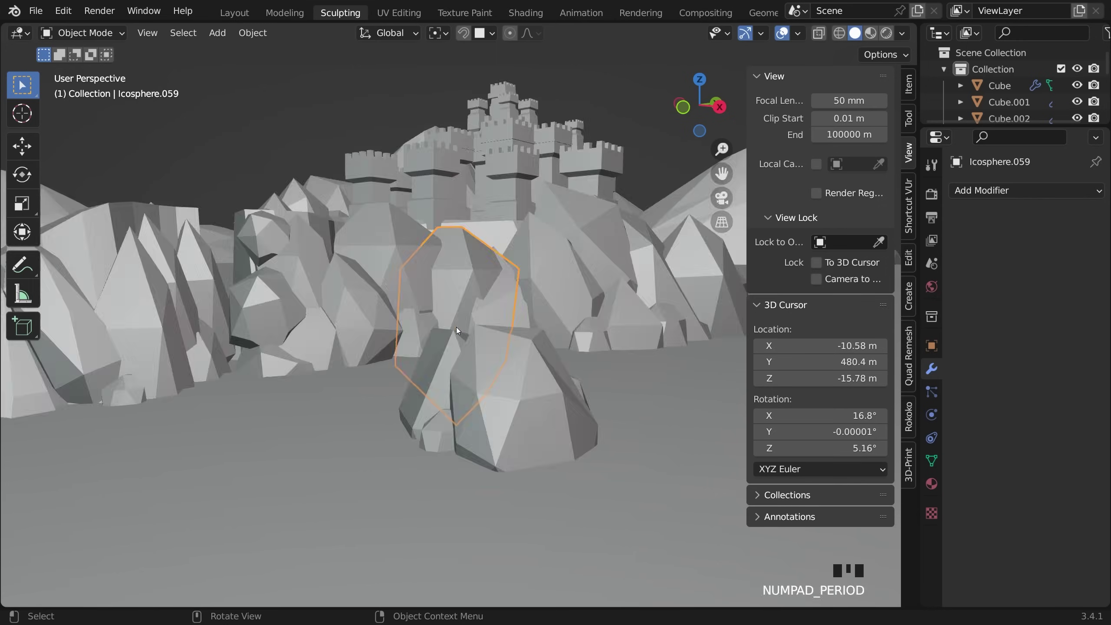
Link the grey rock material to all rocks and lower the water plane's roughness.
middle_drag(457, 327, 503, 323)
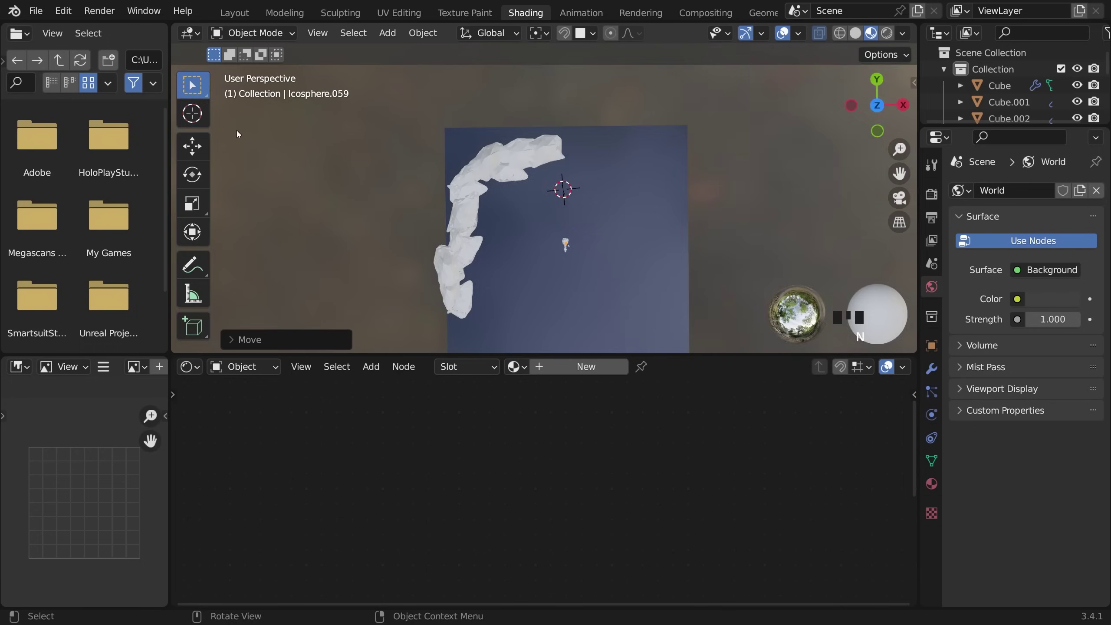
scroll(565, 244, down, 5)
click(690, 252)
middle_drag(690, 252, 669, 309)
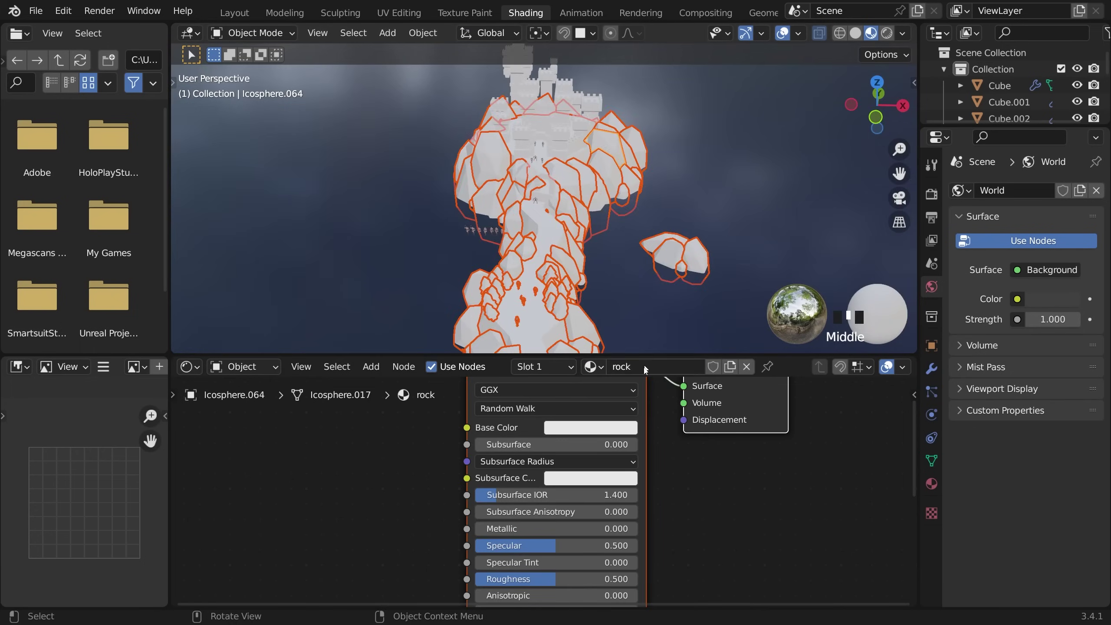
drag(583, 579, 585, 579)
key(ctrl+l)
middle_drag(722, 228, 625, 193)
click(686, 223)
click(704, 216)
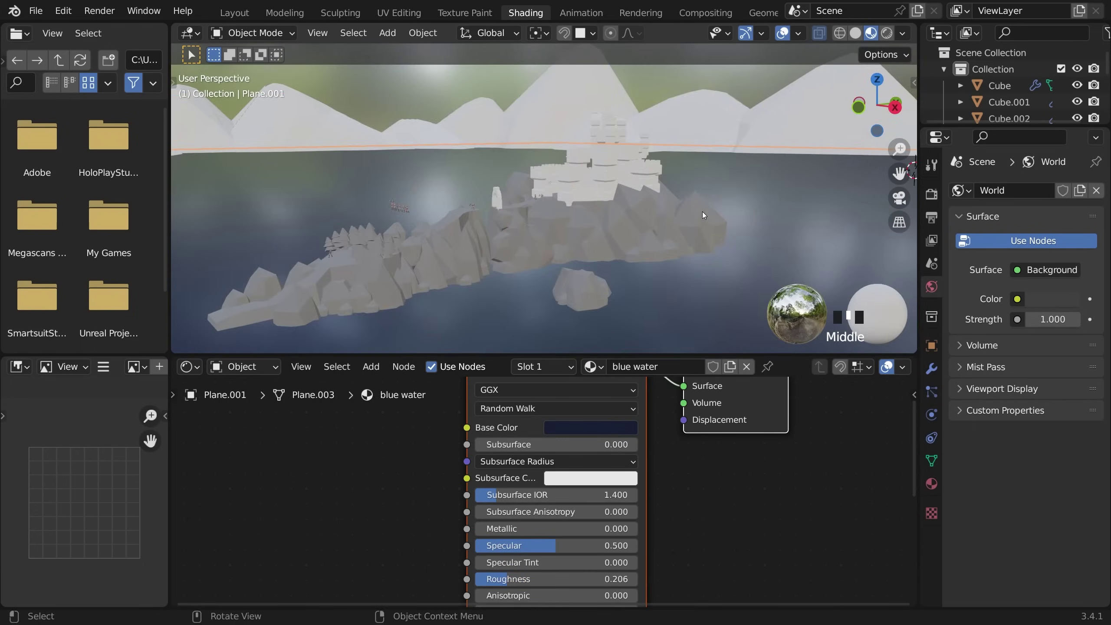
middle_drag(458, 238, 503, 239)
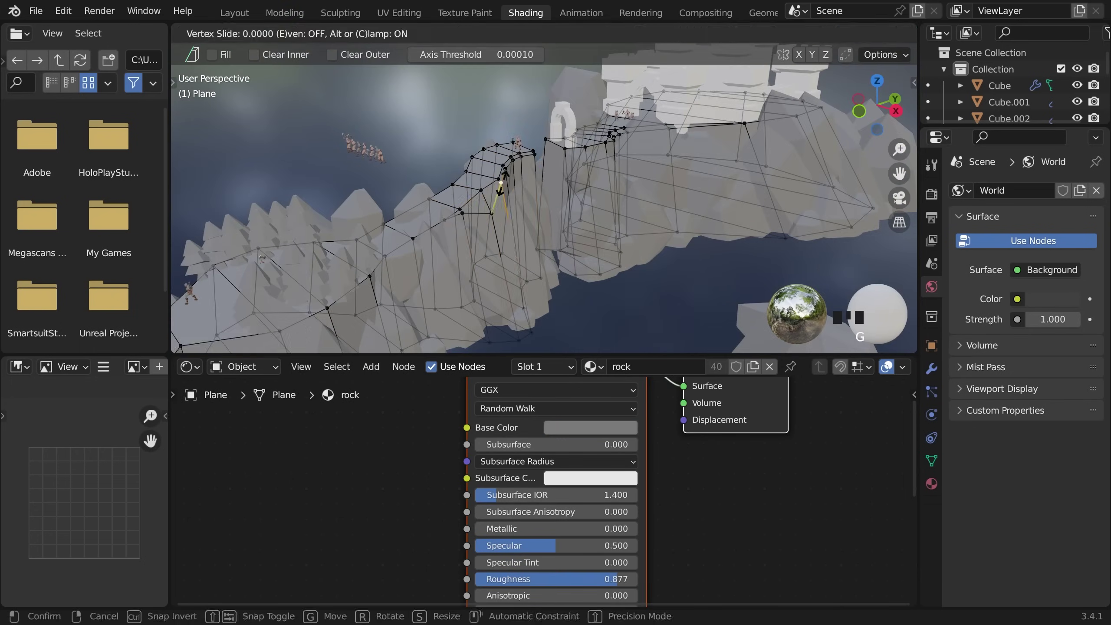
Bevel a vertex of the rock cliff in Edit Mode and select edges beside it.
key(Tab)
click(619, 157)
key(Tab)
key(ctrl+shift+b)
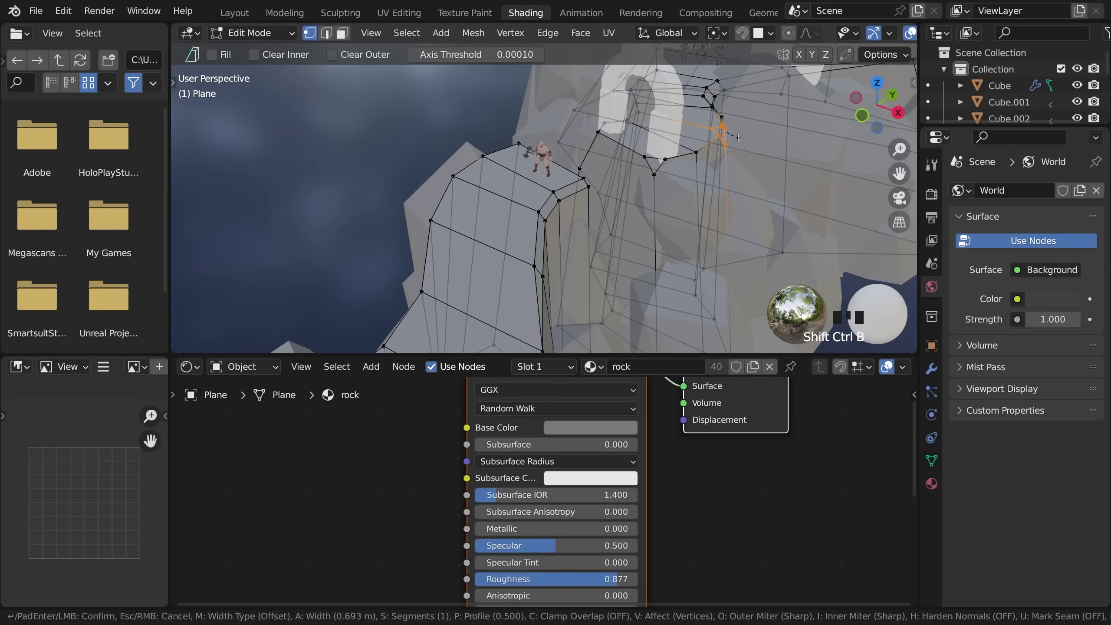
key(2)
shift+click(503, 262)
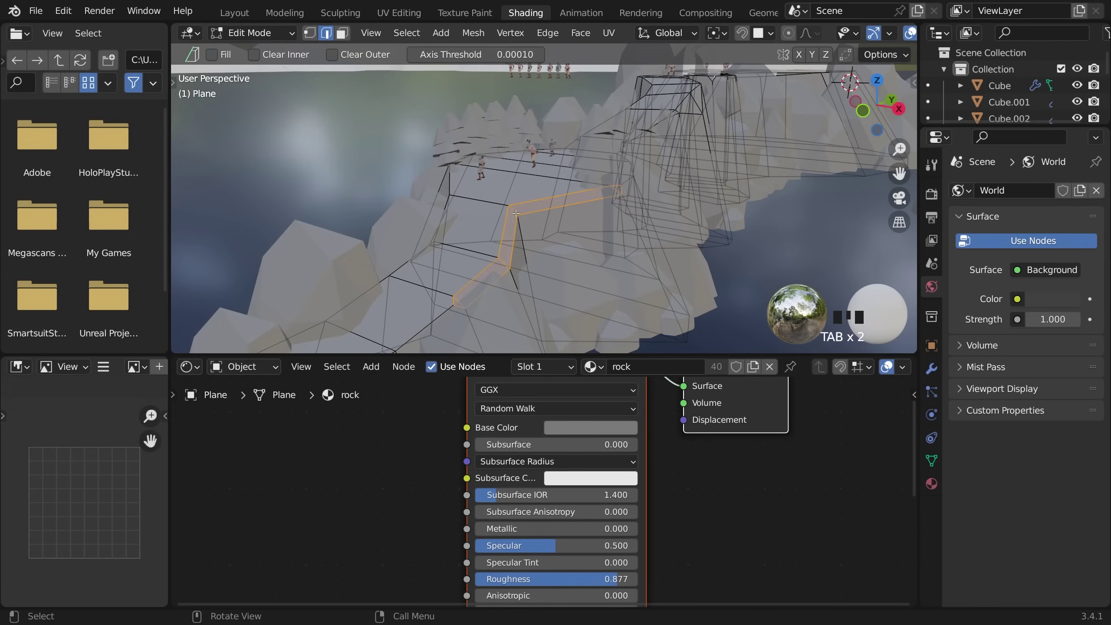
middle_drag(521, 230, 525, 237)
shift+middle_drag(525, 236, 538, 244)
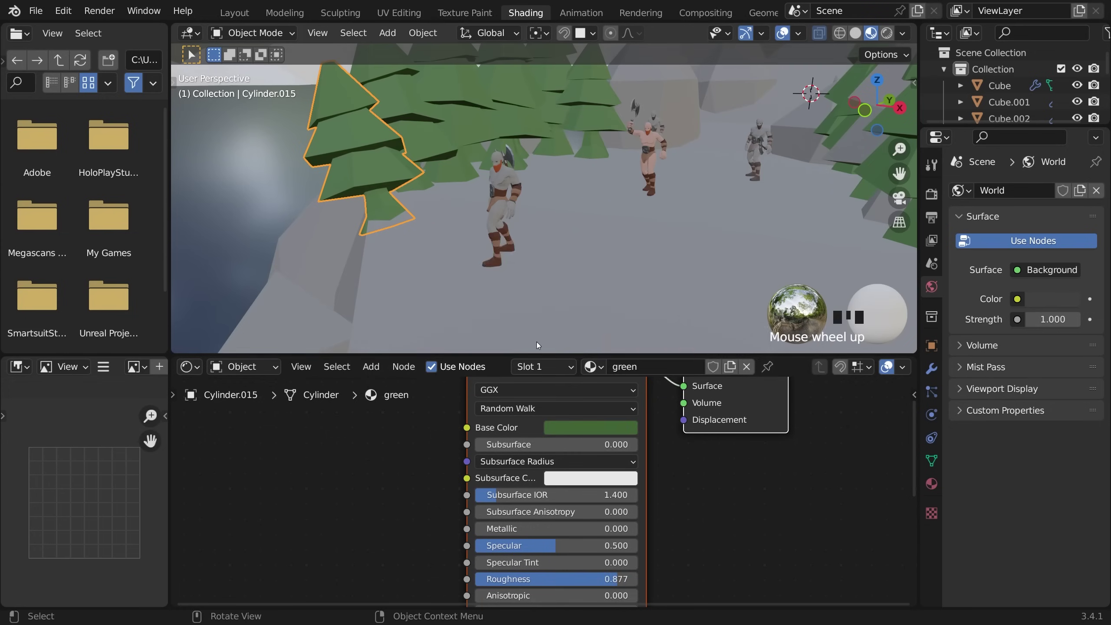
Create a brown material for the tree trunk, then inspect the pine trees and new slab.
double_click(670, 366)
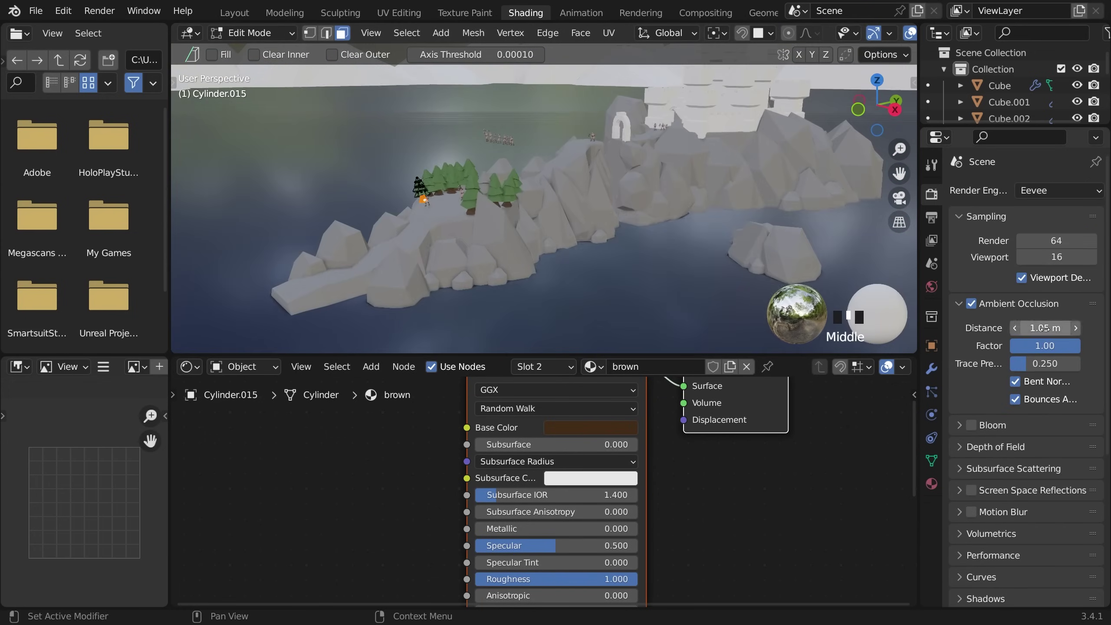
middle_drag(586, 236, 625, 243)
key(KP_7)
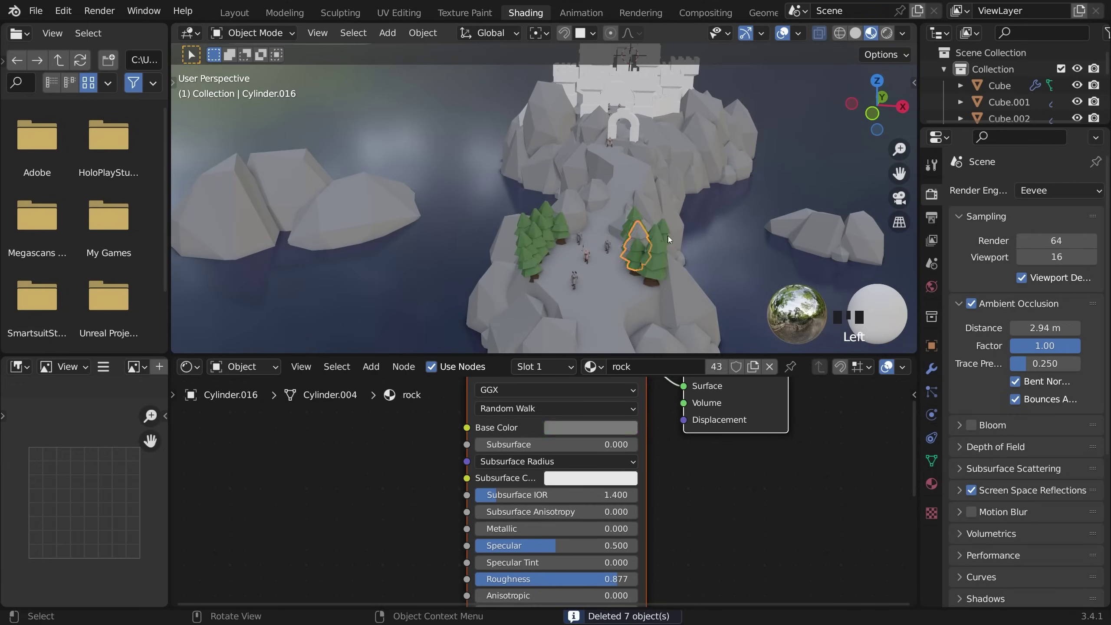
middle_drag(610, 295, 620, 300)
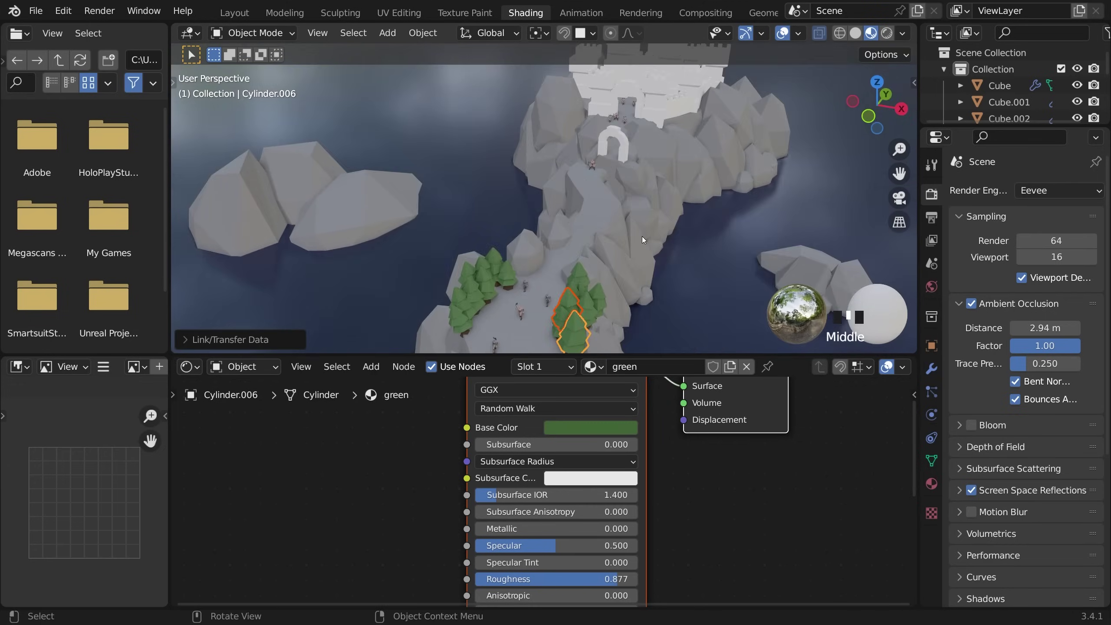
middle_drag(556, 192, 564, 194)
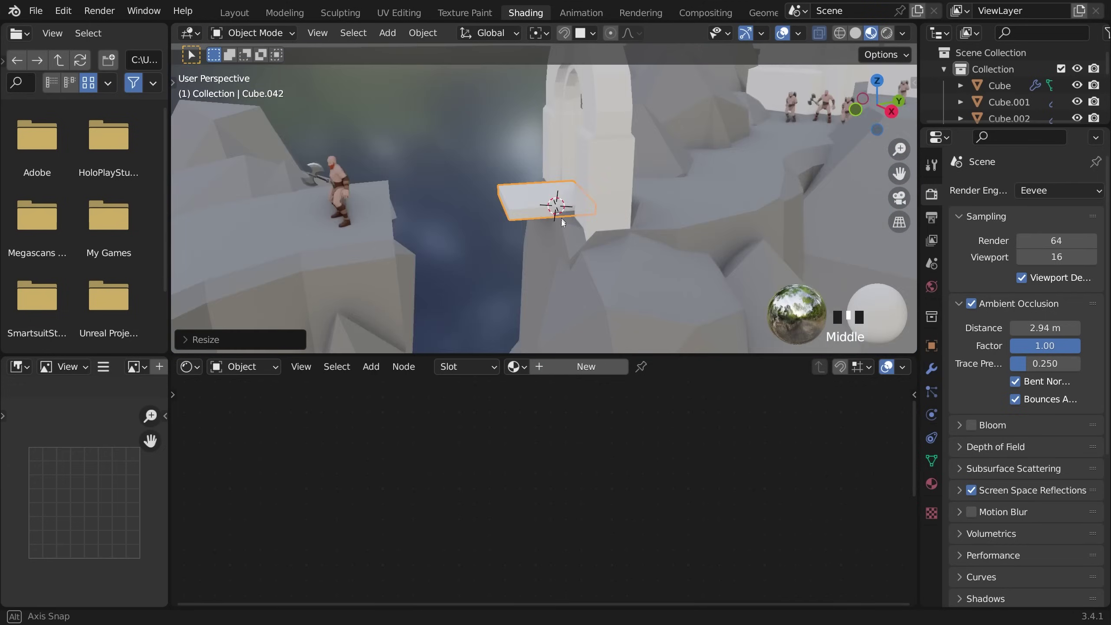
Frame the slab at the castle arch from above and enter Edit Mode on the plane.
middle_drag(604, 234, 595, 147)
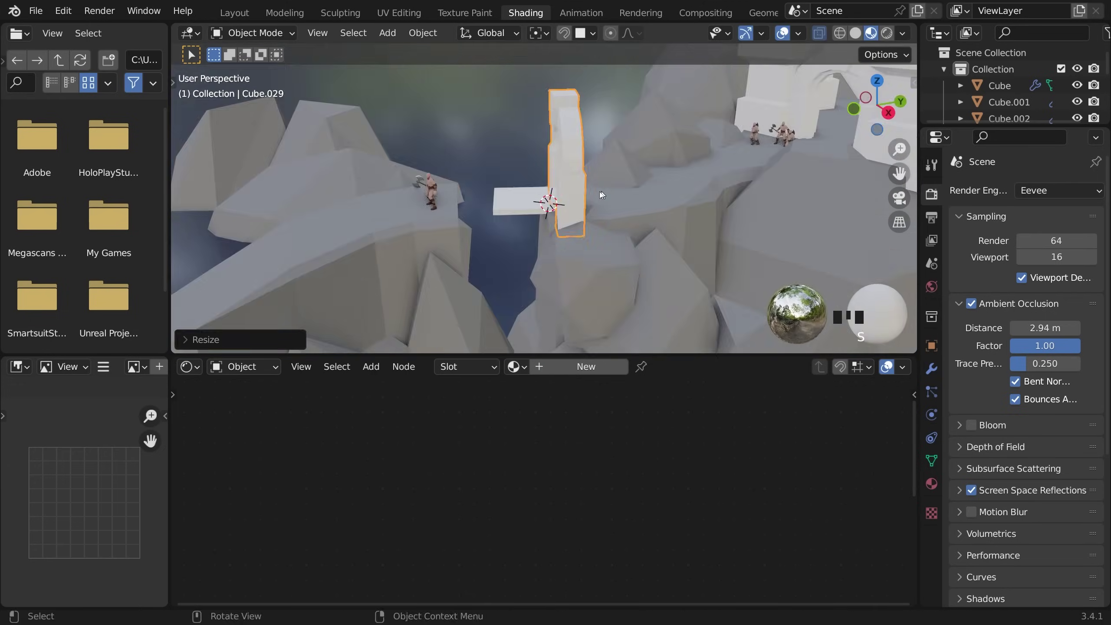
middle_drag(523, 271, 530, 277)
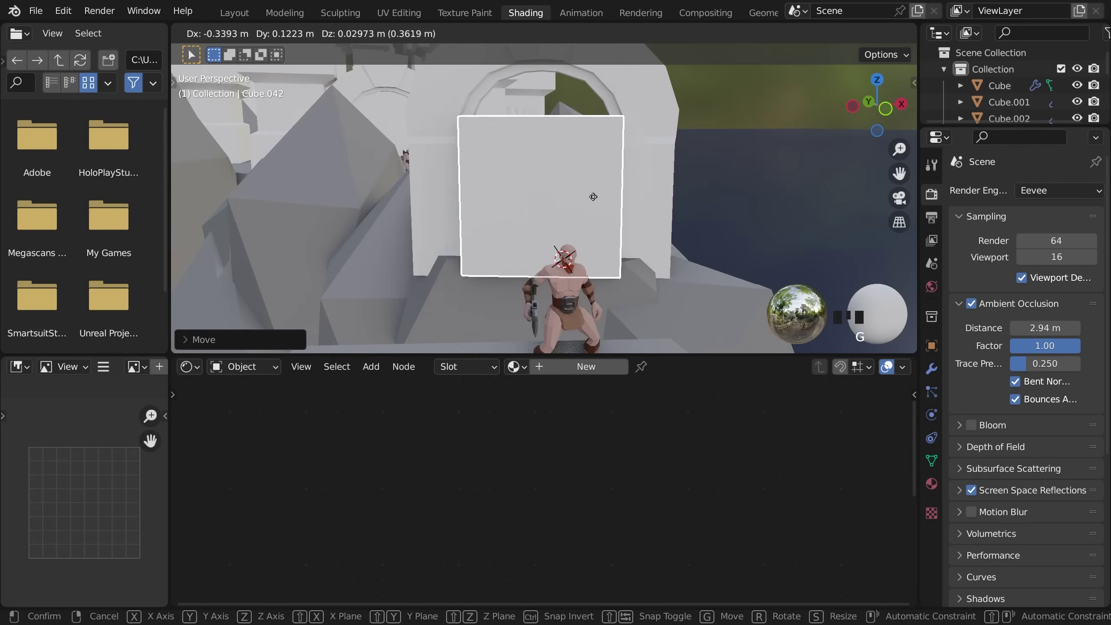
key(Tab)
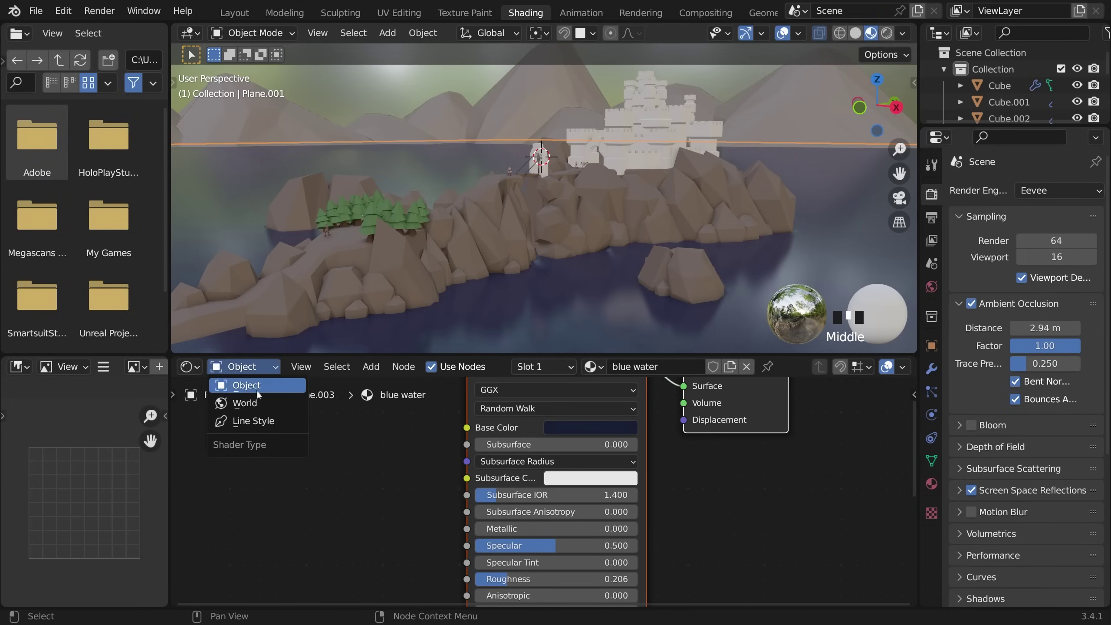
Add a Sky Texture node to the World and link its Color to the Background.
click(260, 403)
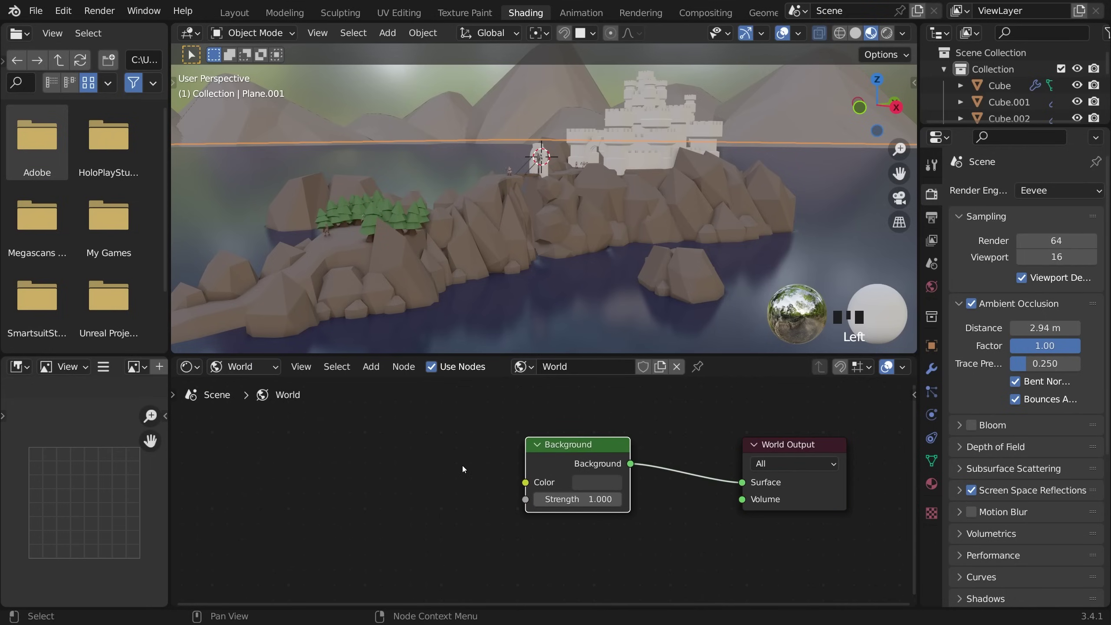
key(shift+a)
mouse_move(465, 462)
mouse_move(453, 507)
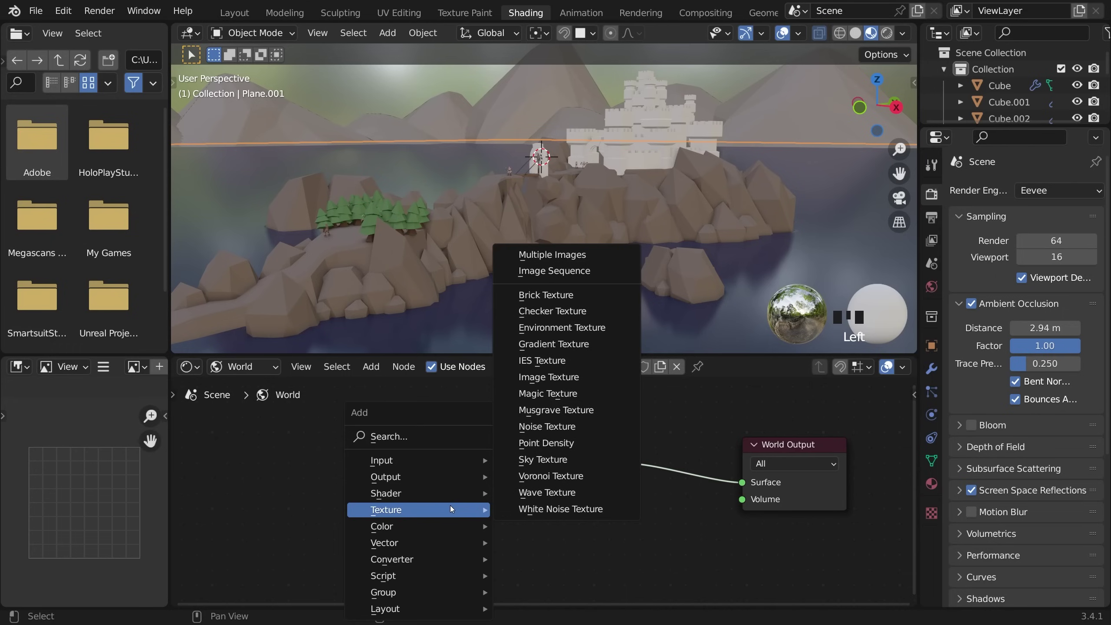
click(548, 464)
click(460, 443)
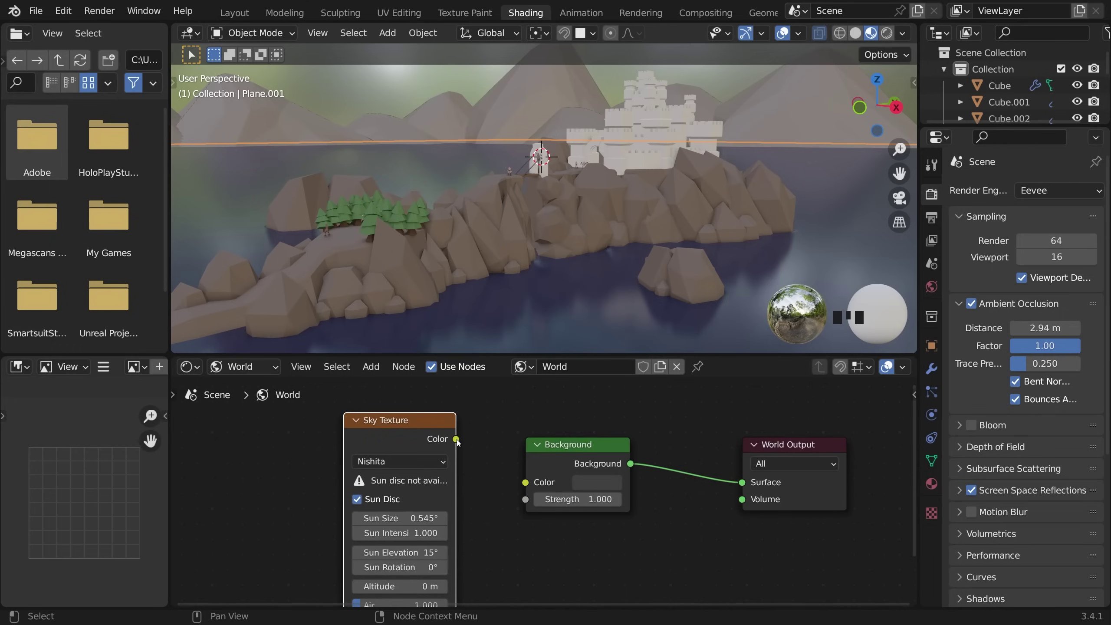
drag(527, 486, 525, 482)
Adjust the Sky Texture settings and preview the island in rendered shading.
scroll(393, 462, up, 4)
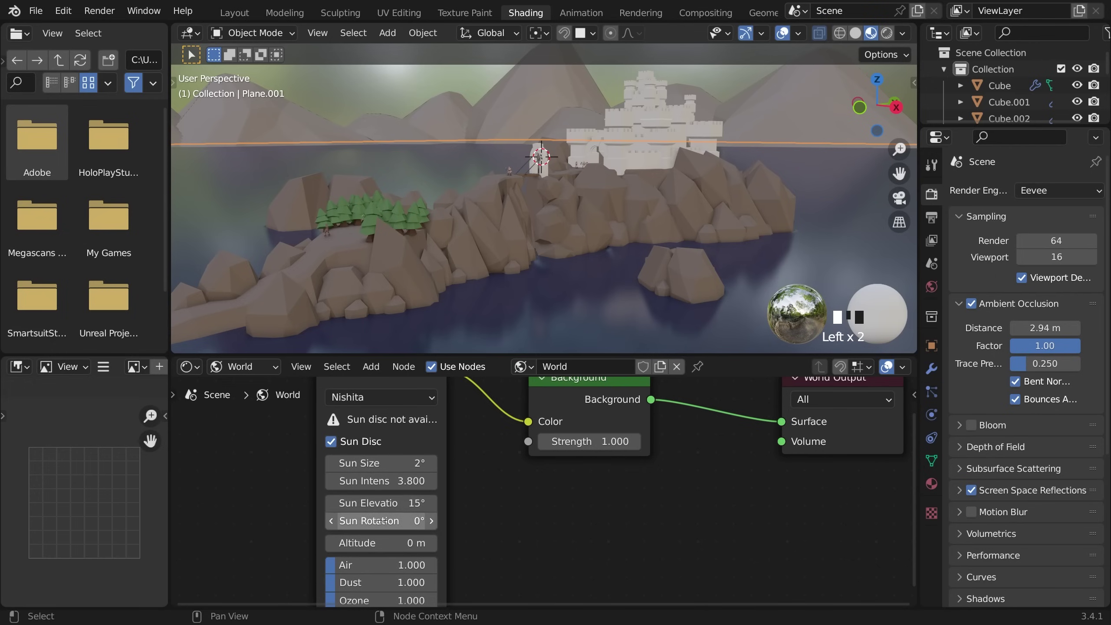
scroll(501, 522, down, 1)
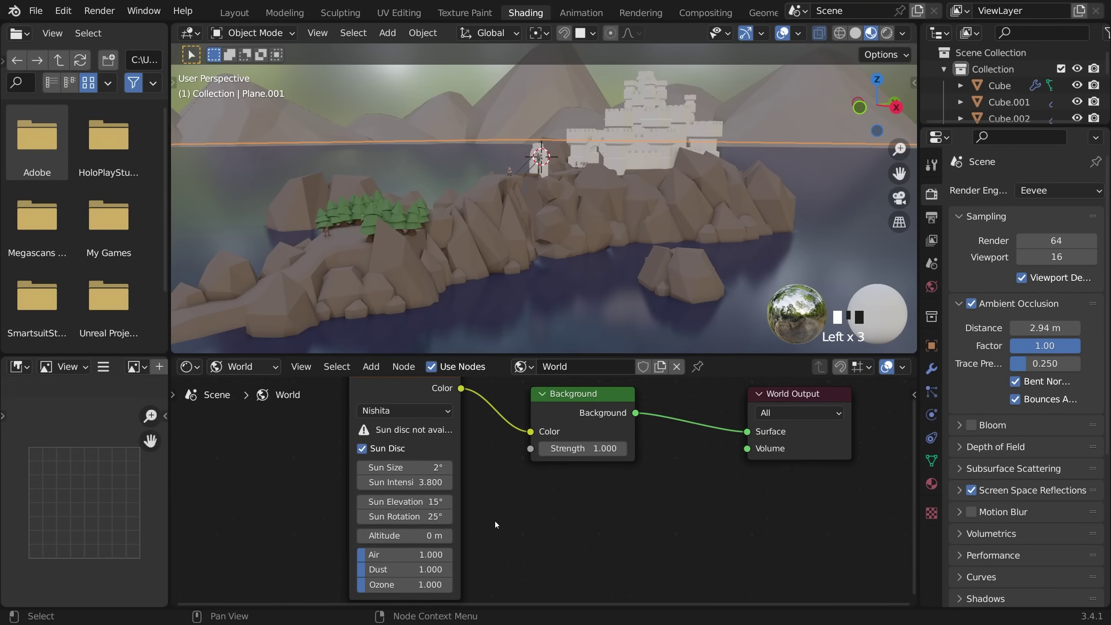
middle_drag(496, 523, 499, 486)
scroll(497, 497, up, 2)
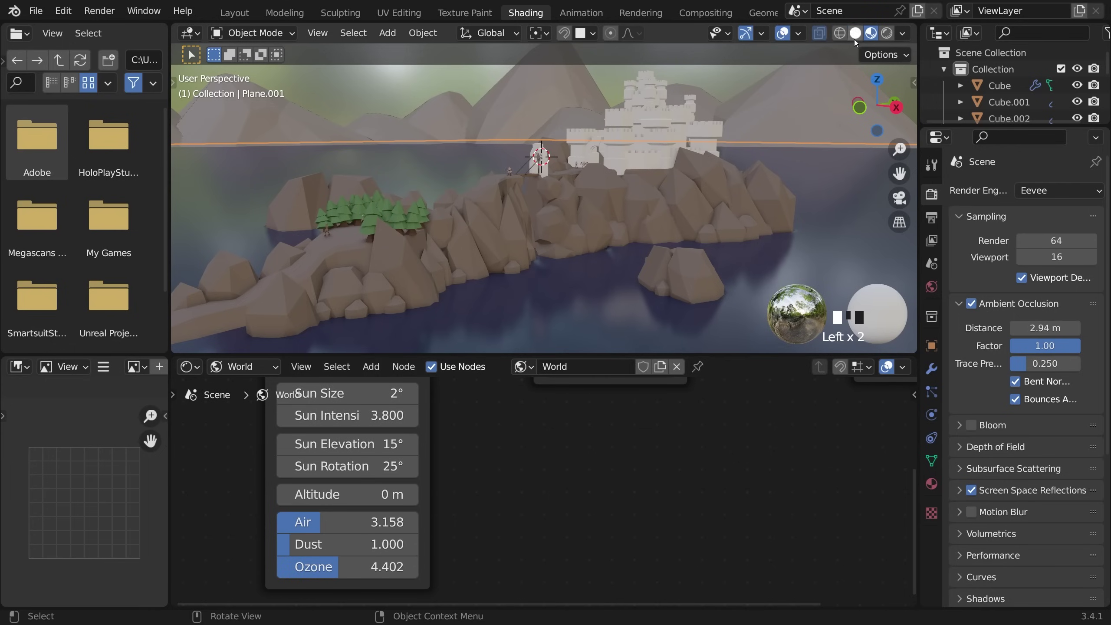
click(886, 33)
Lower the sky Background strength from 0.5 to 0.2 while checking the lit island.
middle_drag(658, 233, 689, 241)
middle_drag(590, 415, 576, 502)
drag(581, 452, 542, 457)
middle_drag(621, 289, 638, 293)
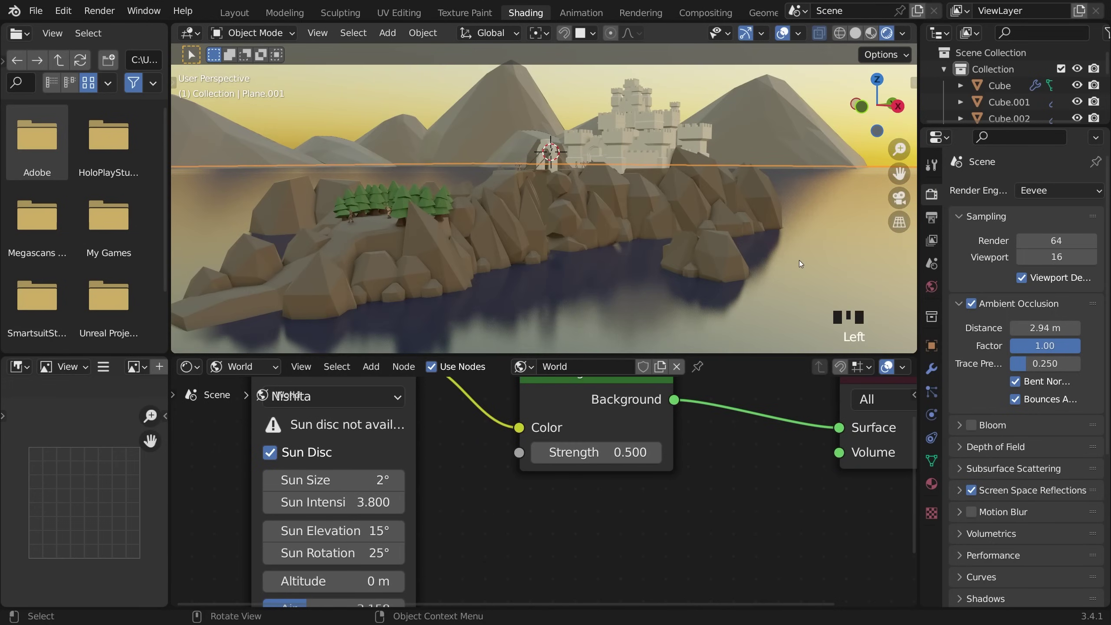
middle_drag(712, 160, 682, 168)
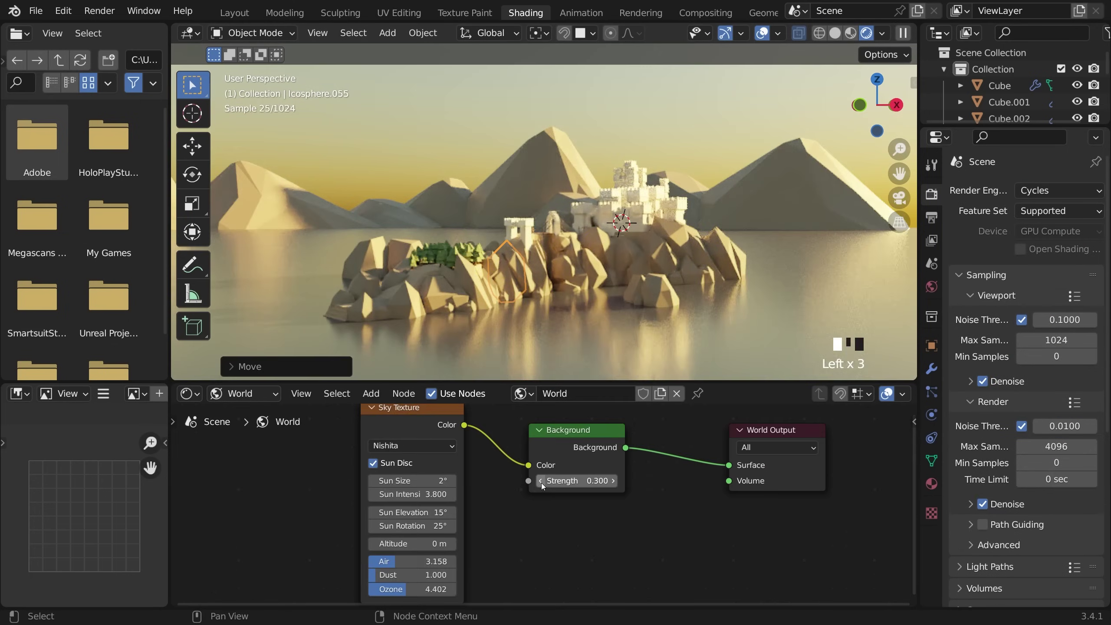
drag(1049, 479, 1054, 479)
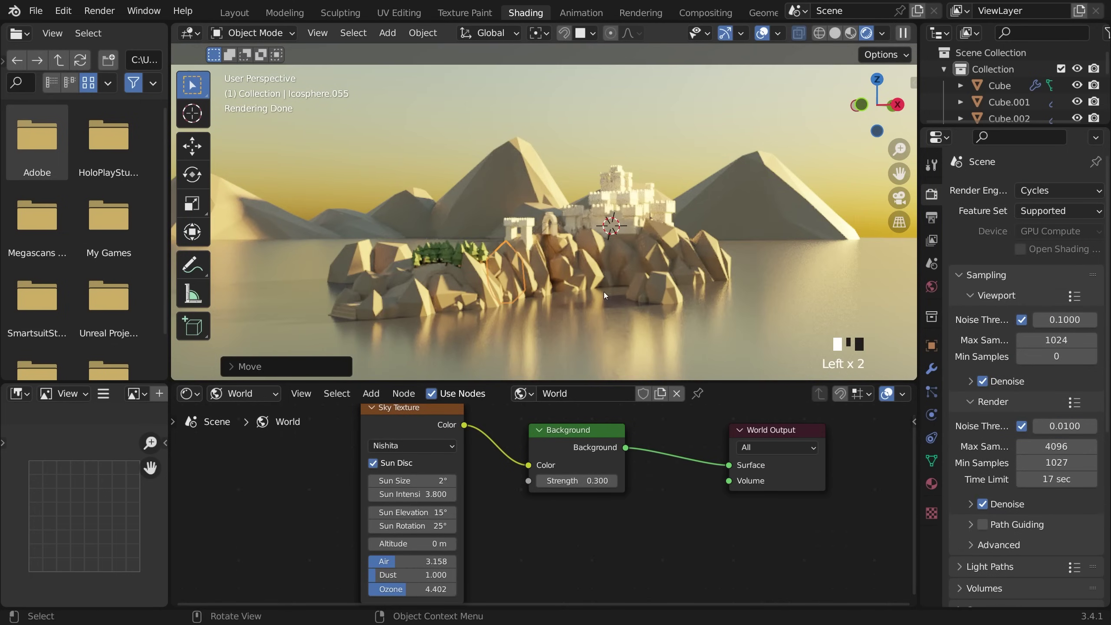
middle_drag(487, 300, 621, 301)
middle_drag(722, 280, 733, 309)
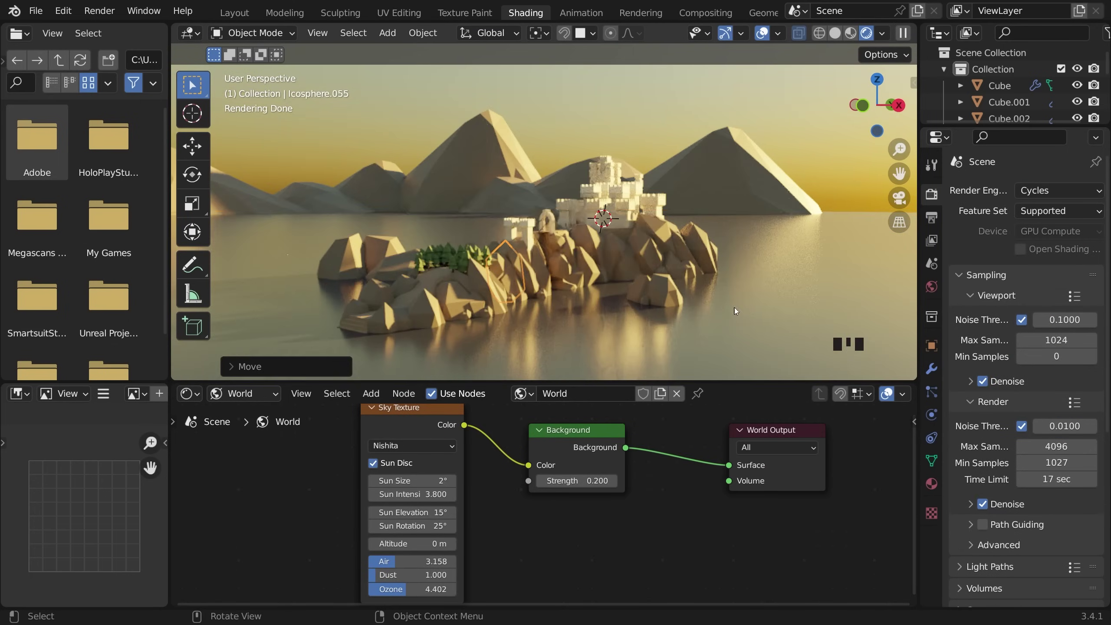
Darken the water plane's base colour to a deeper blue.
click(731, 309)
click(243, 394)
click(244, 427)
scroll(612, 518, up, 1)
middle_drag(734, 599, 709, 558)
click(617, 438)
drag(702, 300, 703, 312)
middle_drag(791, 202, 684, 236)
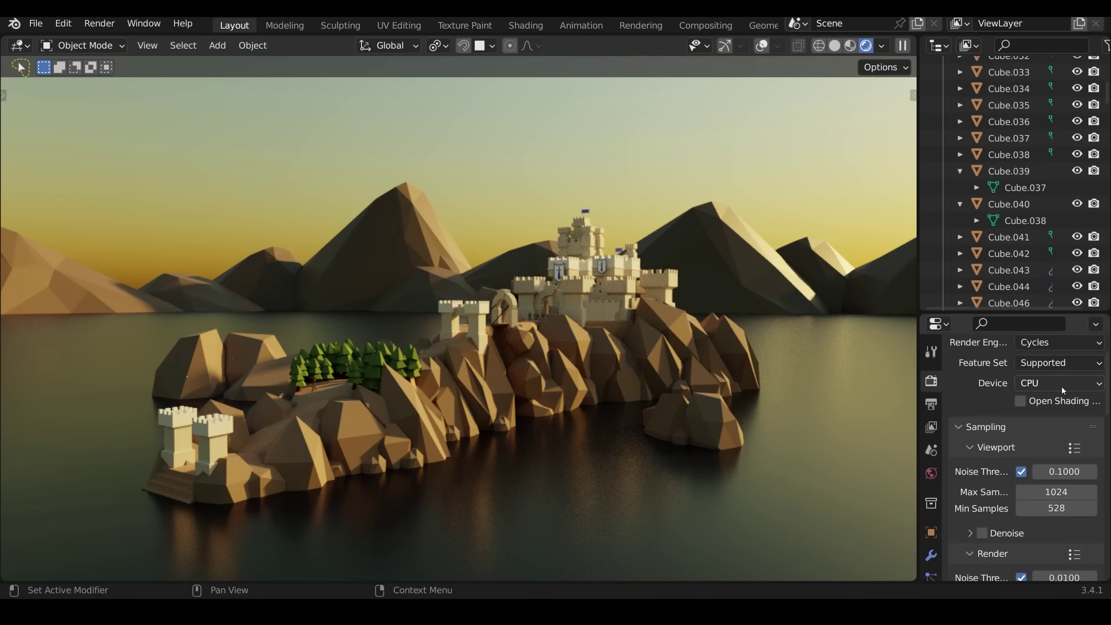
mouse_move(700, 391)
middle_down()
mouse_move(727, 389)
mouse_move(704, 382)
middle_up()
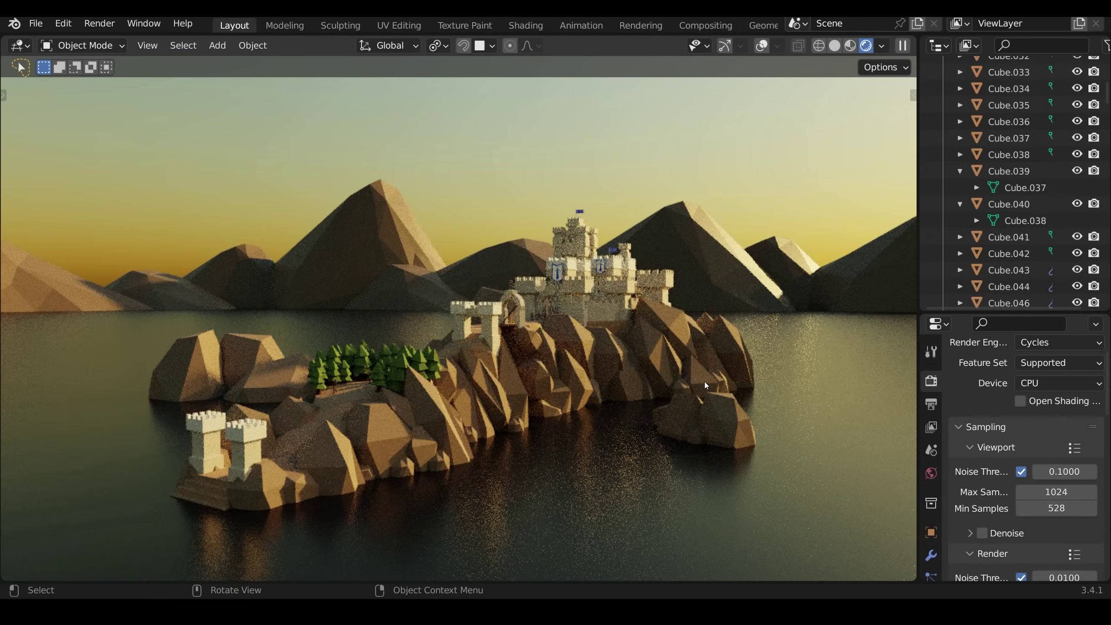
Switch Cycles to GPU Compute and enable viewport denoising with its settings expanded.
click(1040, 384)
click(1039, 419)
click(982, 515)
scroll(1028, 525, down, 2)
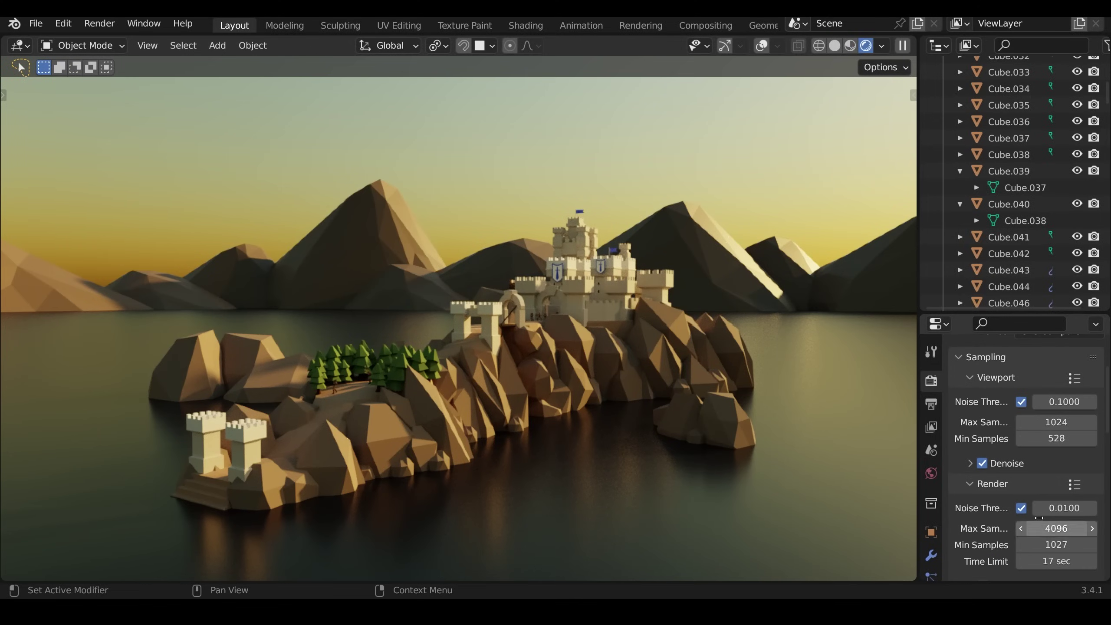
click(970, 467)
middle_drag(682, 380, 597, 404)
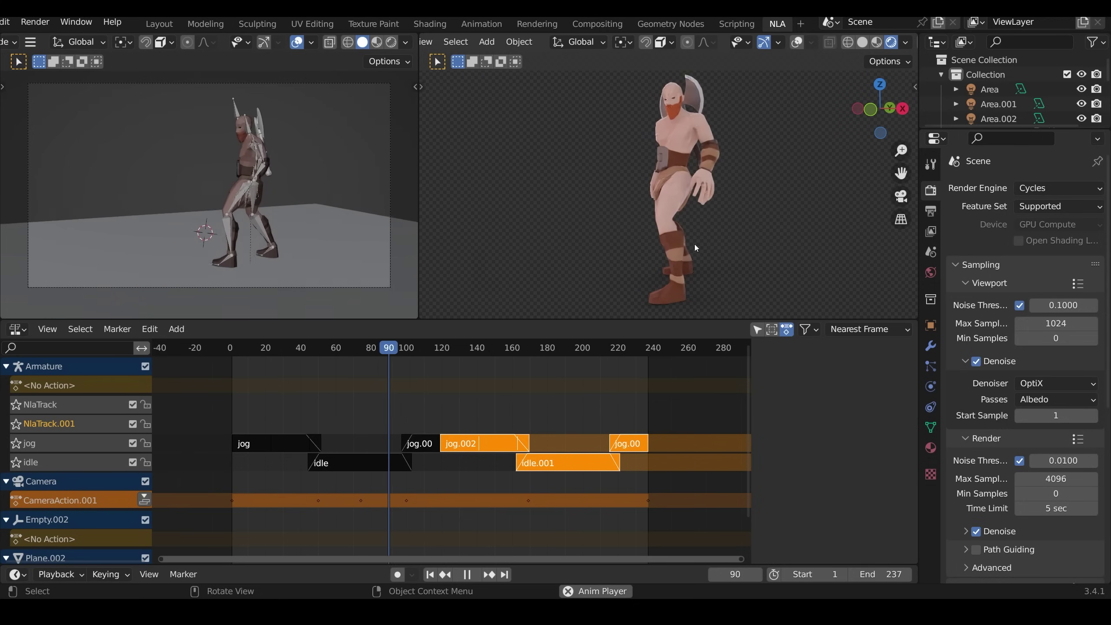
Stop and restart the barbarian's jog and idle animation playback.
key(space)
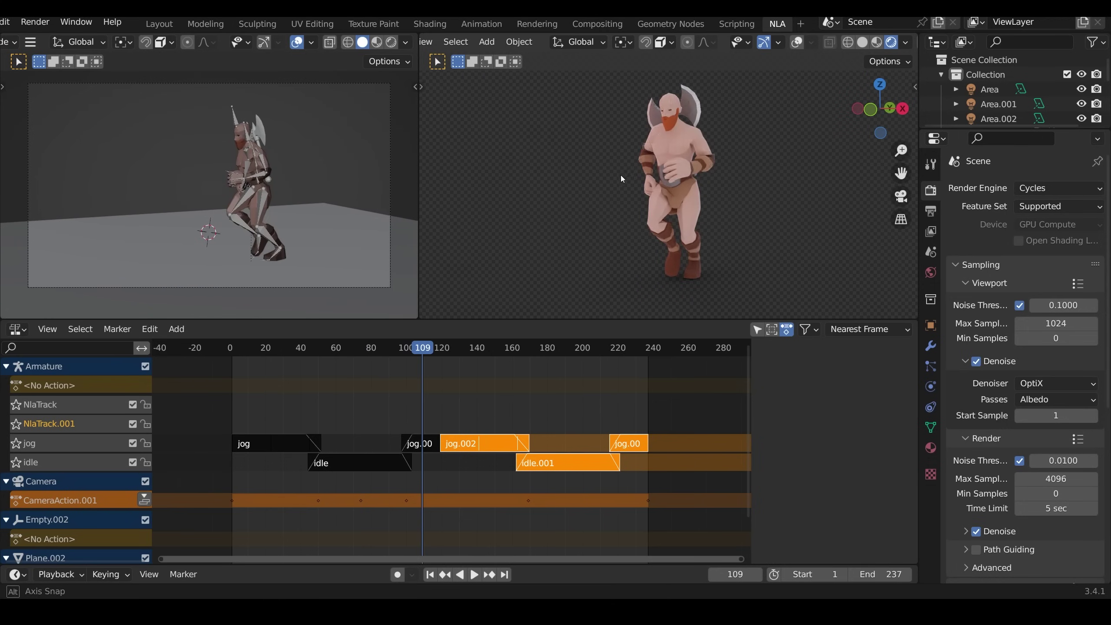
key(space)
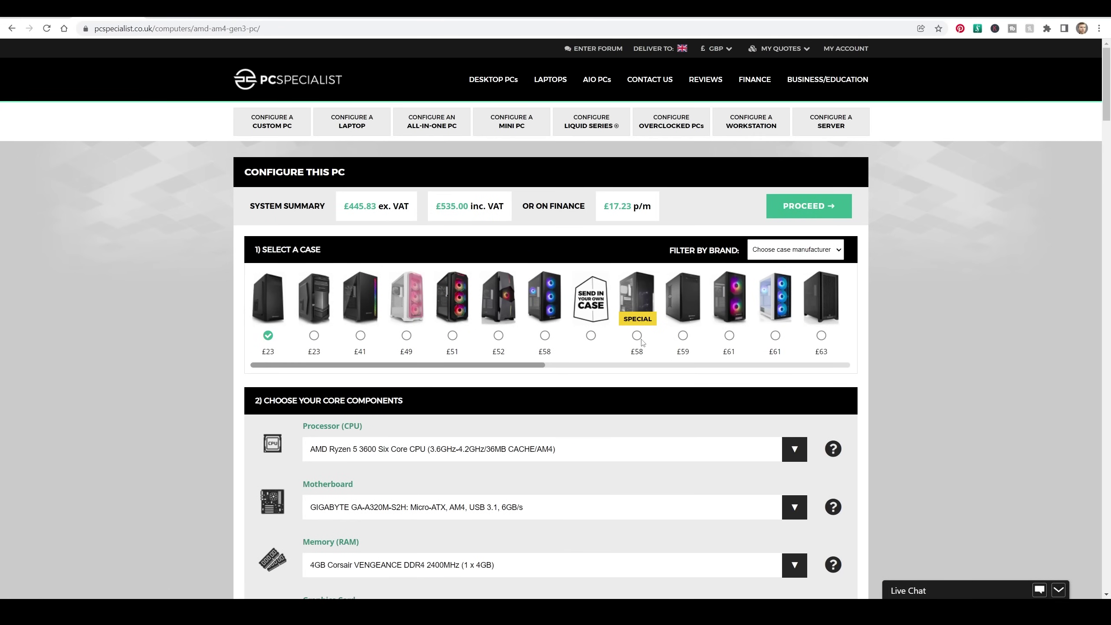
Choose the AMD Ryzen 9 5950X processor and ASUS CROSSHAIR VIII HERO WIFI motherboard.
scroll(744, 433, down, 3)
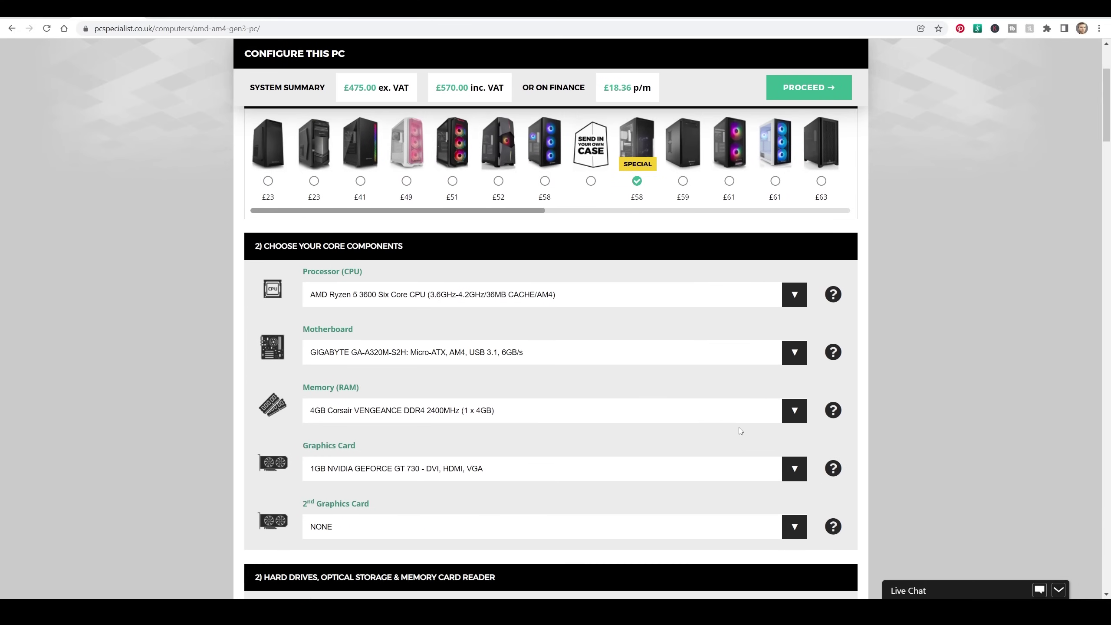
click(802, 299)
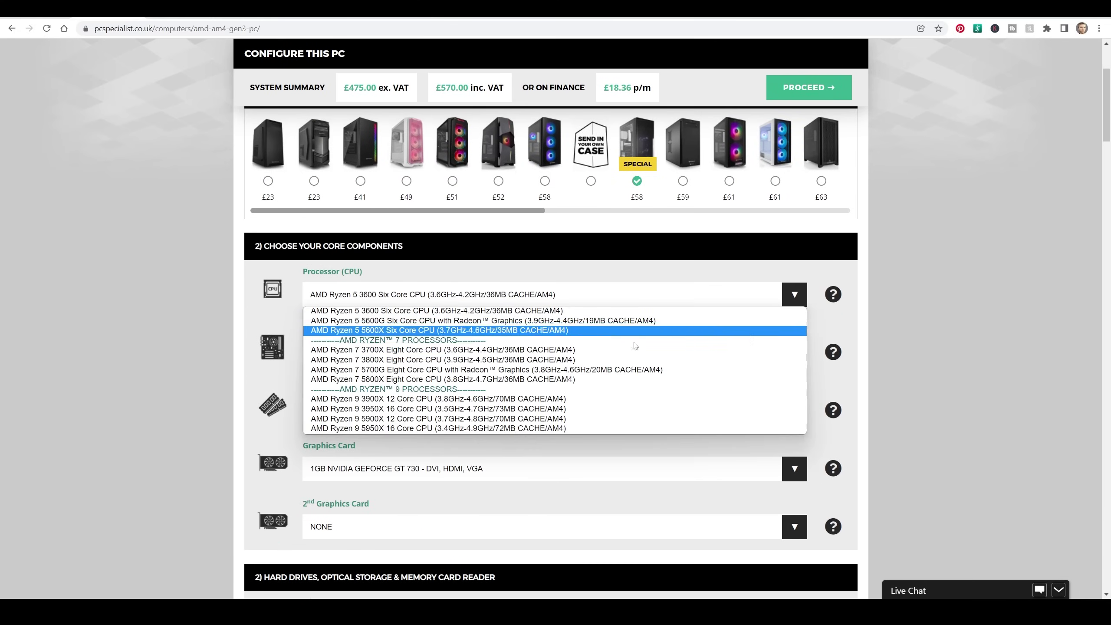
click(491, 428)
click(802, 357)
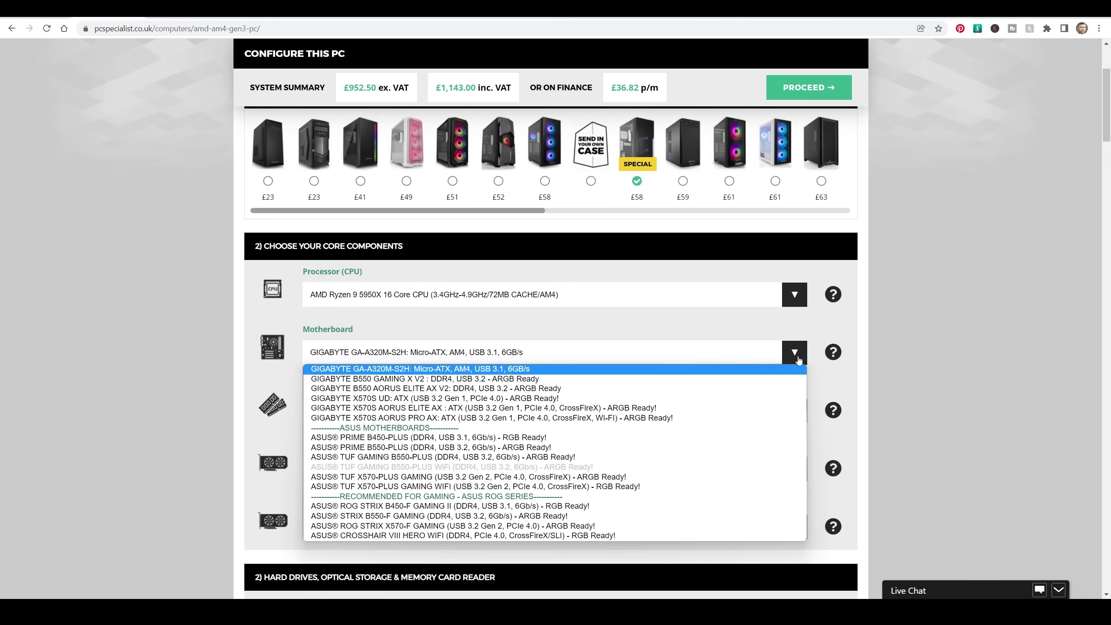
click(551, 535)
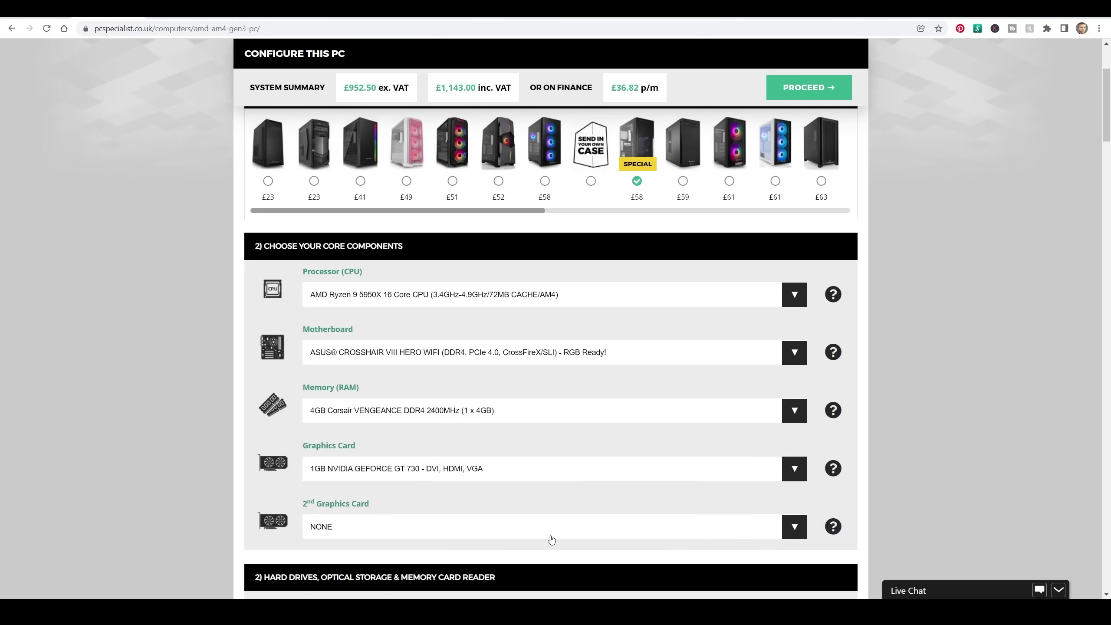
click(541, 420)
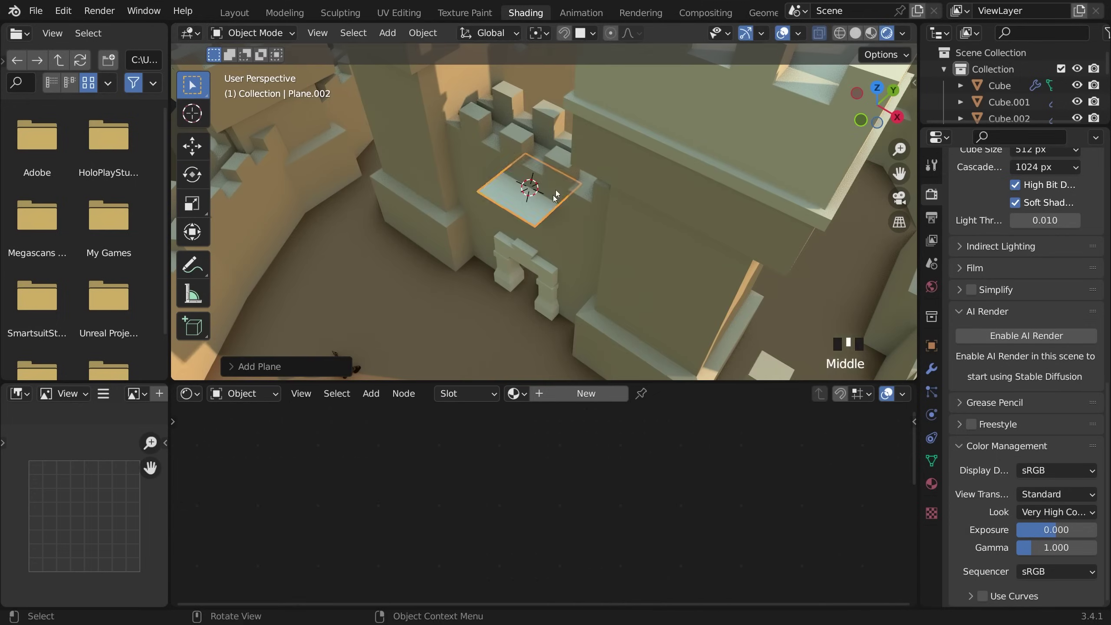
Pull the banner's centre edge down along Z with smooth falloff into a pointed shield shape.
key(g)
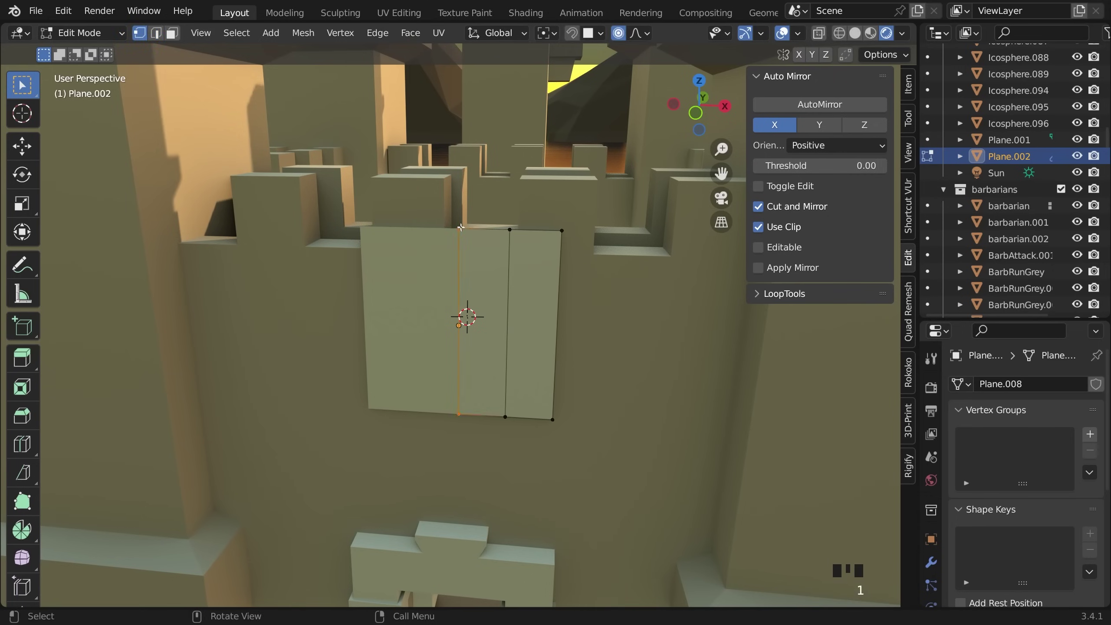
key(g)
key(z)
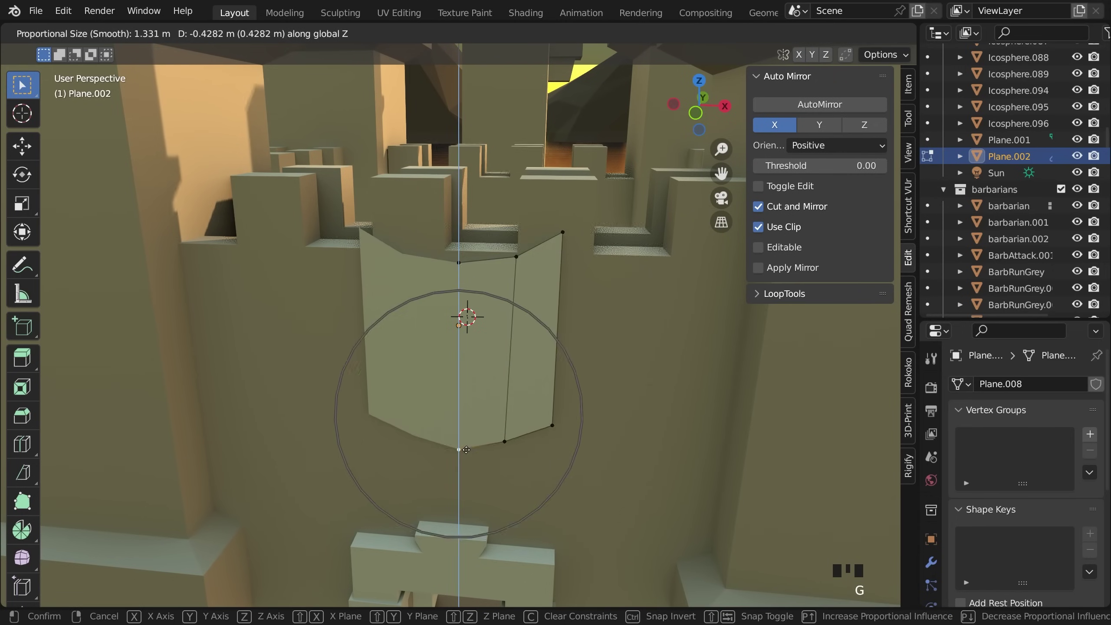
click(463, 317)
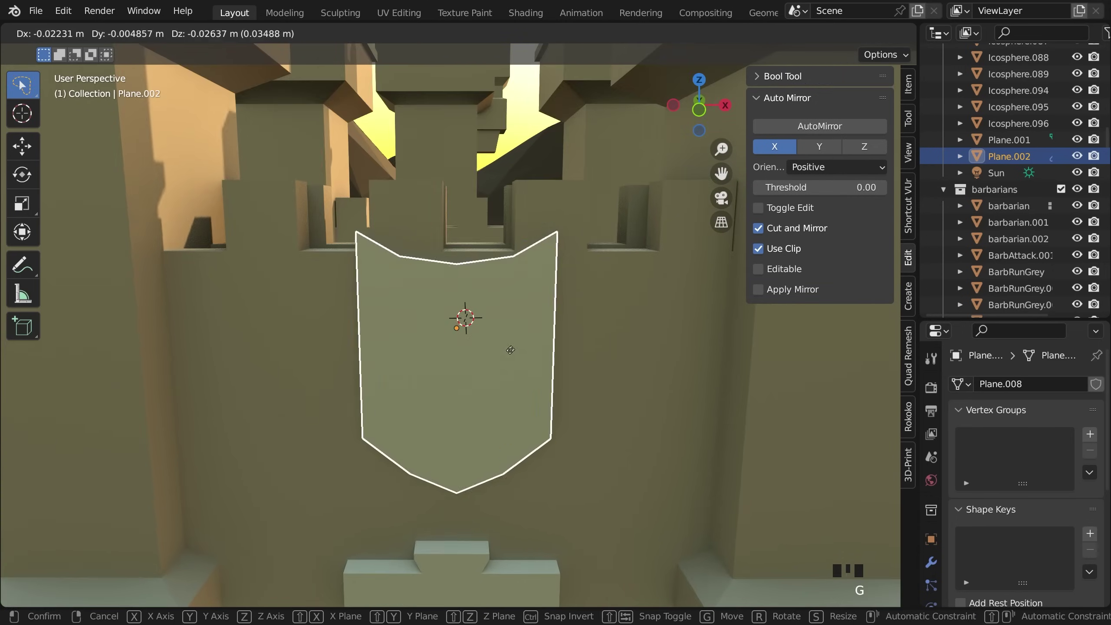
click(461, 315)
middle_drag(461, 315, 439, 451)
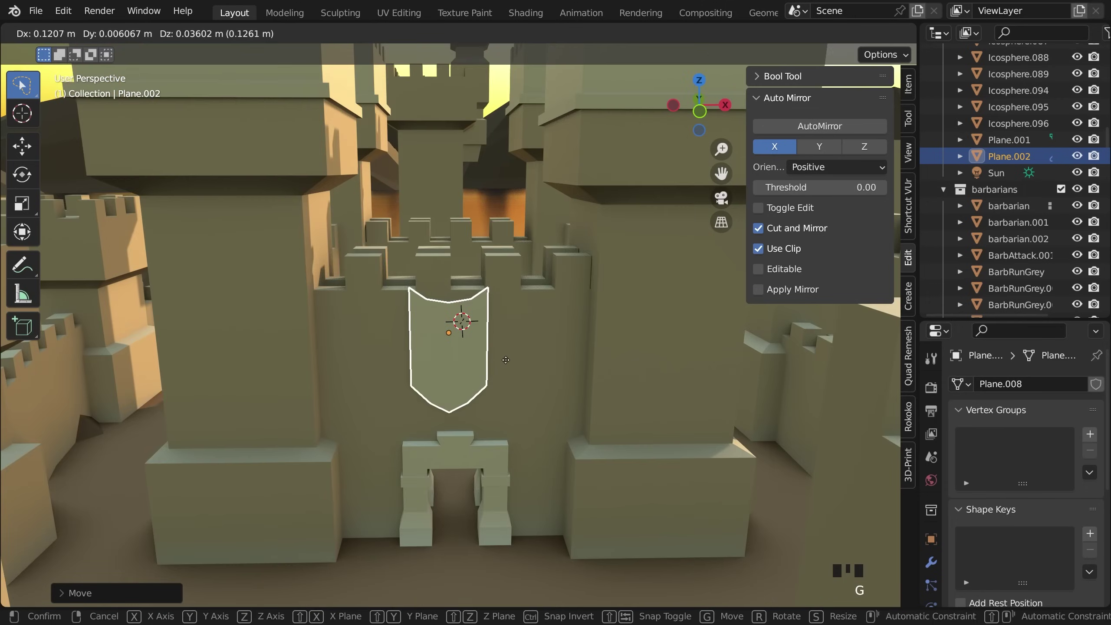
Slide the banner along X into place on the castle wall.
key(g)
key(x)
click(489, 347)
shift+middle_drag(488, 347, 463, 363)
Give the banner thickness with a Solidify modifier.
click(931, 562)
click(1025, 384)
click(739, 282)
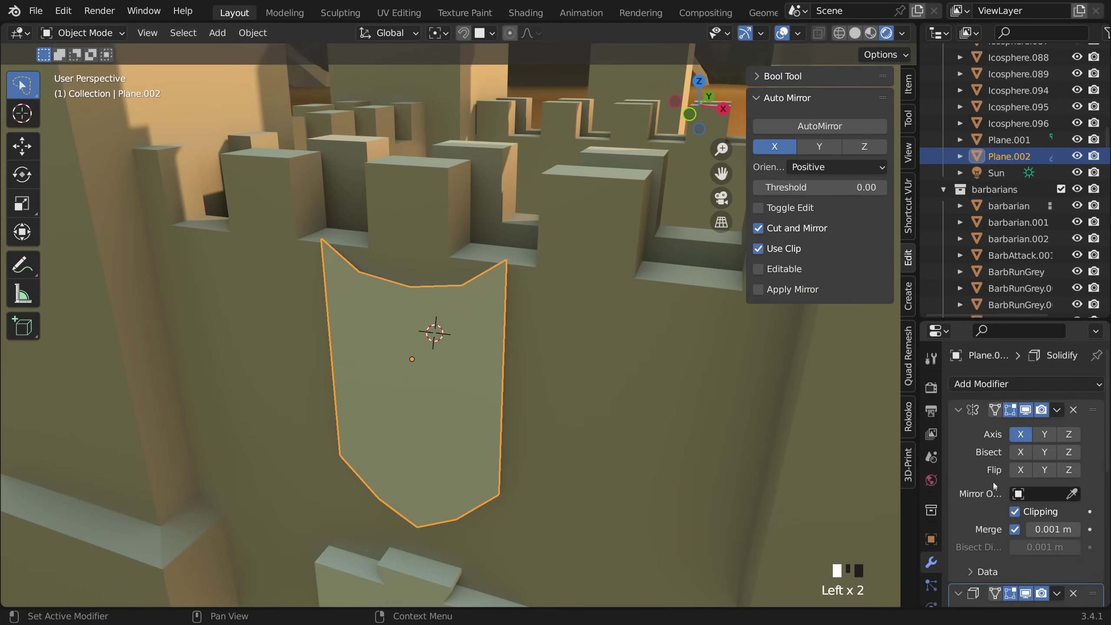
middle_drag(516, 437, 488, 415)
Loop-cut the banner, isolate it in front orthographic view and begin knife cuts.
key(Tab)
key(ctrl+r)
click(478, 378)
key(KP_1)
key(KP_Divide)
key(k)
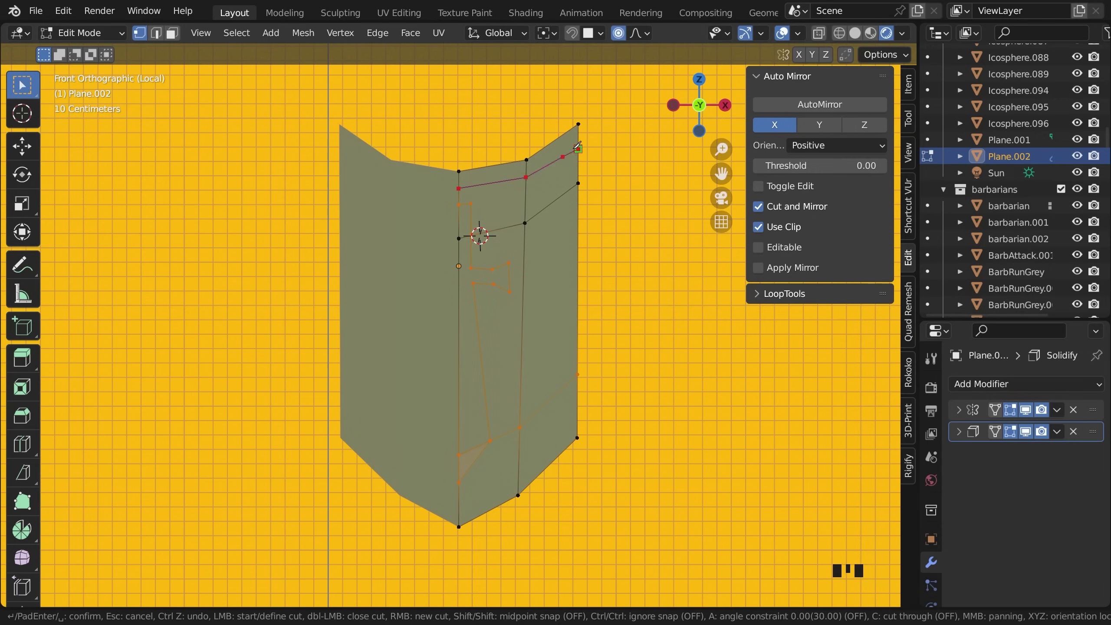
Rename the banner's material to 'banner 1' in the Shading workspace.
click(525, 12)
click(675, 393)
text(banner 1)
click(543, 393)
click(632, 259)
Add a second material slot with a new material named 'banner 2'.
click(591, 393)
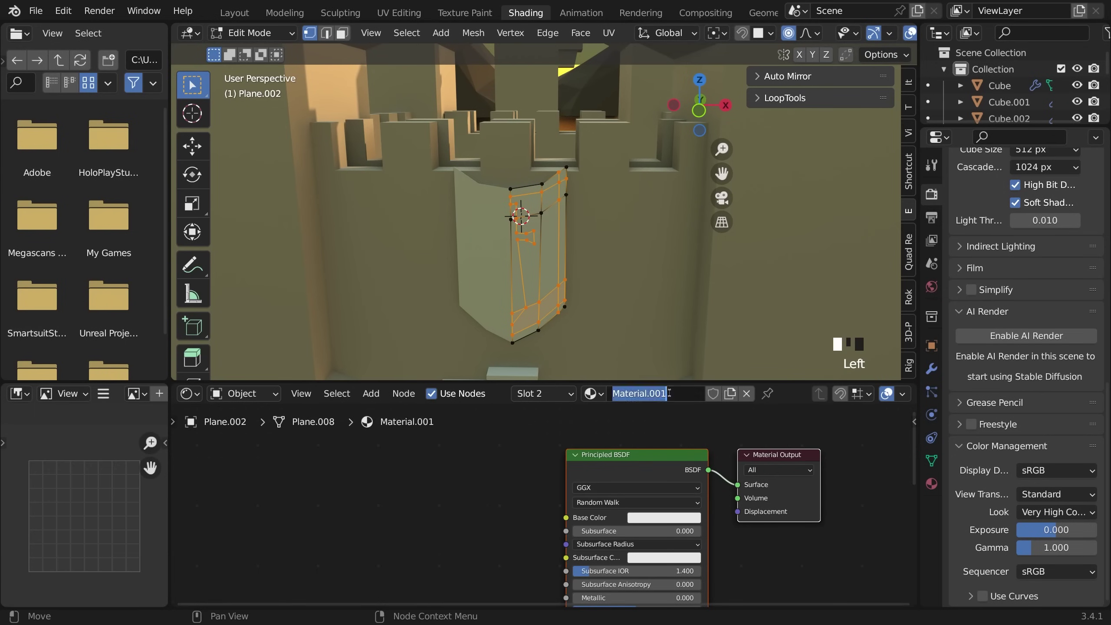
double_click(662, 394)
text(banner 2)
scroll(548, 214, up, 3)
Assign banner 2 to the border faces and set its base colour to blue.
shift+middle_drag(547, 214, 564, 160)
ctrl+click(590, 307)
ctrl+click(535, 348)
click(569, 395)
click(490, 280)
click(476, 362)
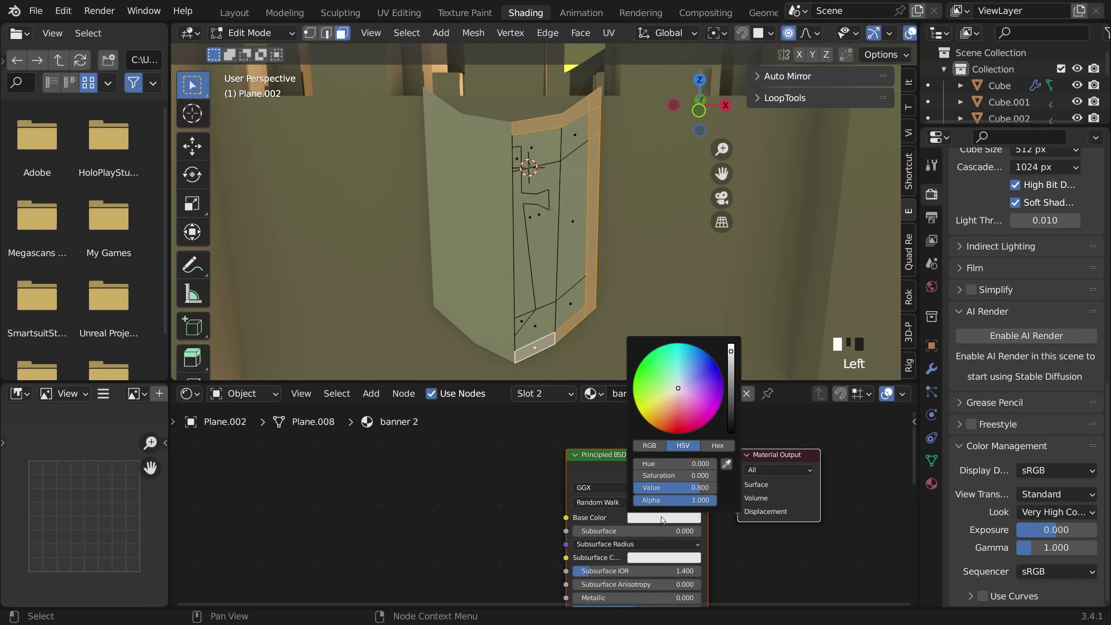
click(663, 518)
click(669, 428)
click(663, 518)
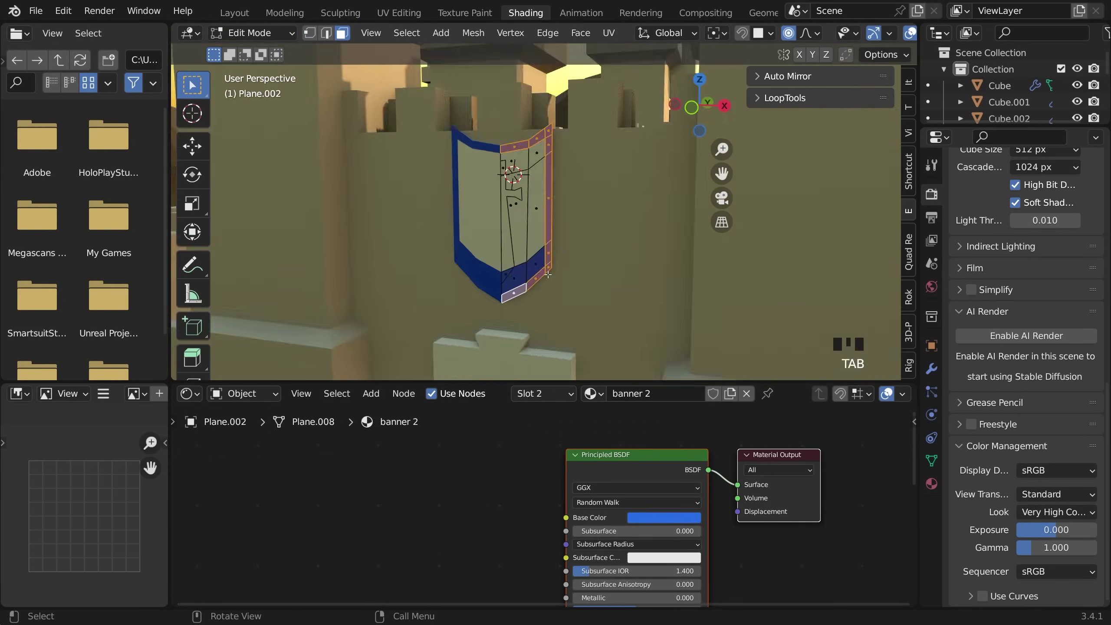
Give the newly selected faces the pale banner 1 material.
shift+click(502, 327)
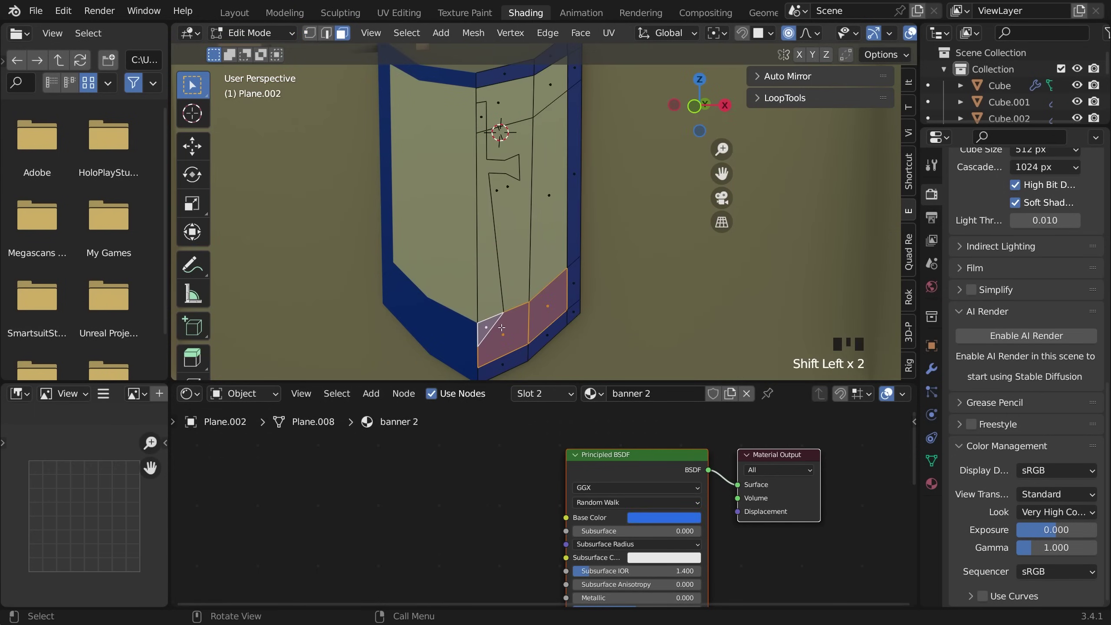
click(543, 393)
click(494, 261)
click(476, 362)
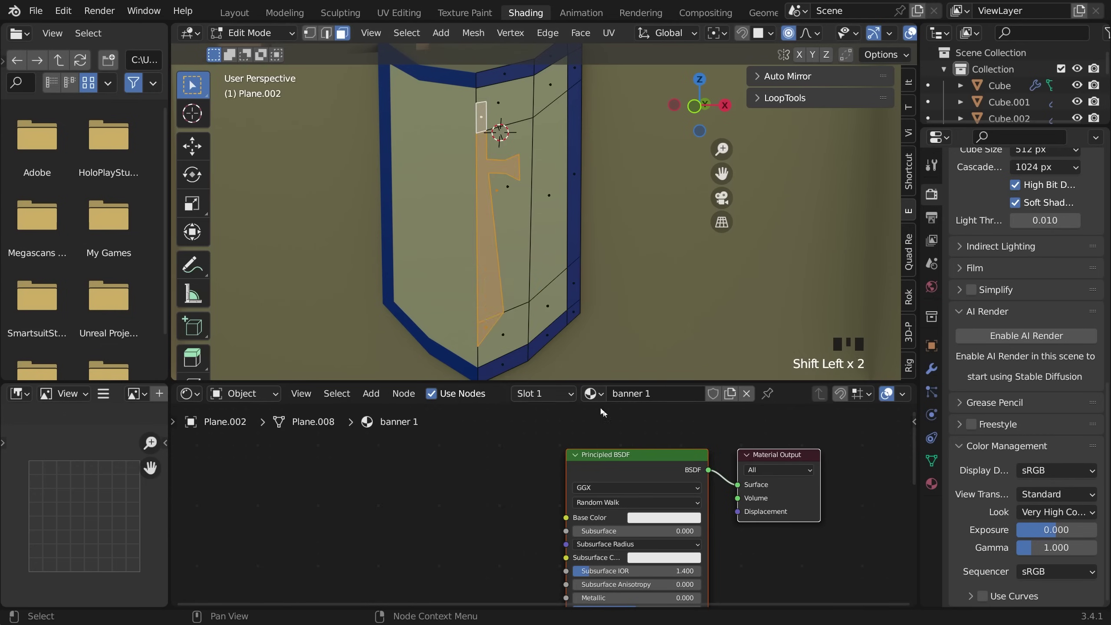
click(520, 209)
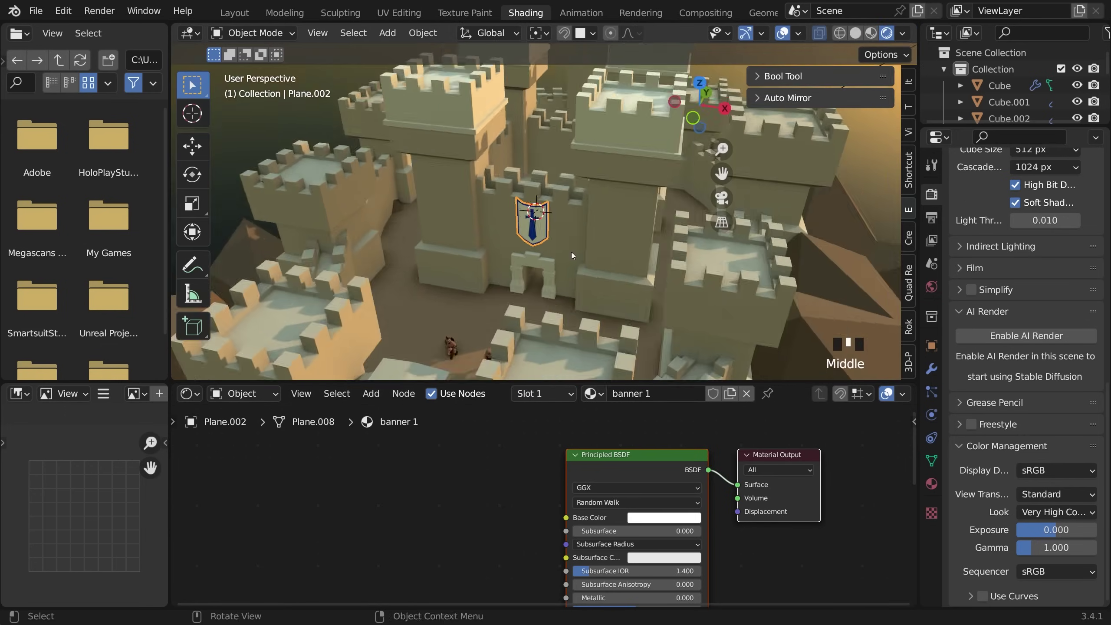
middle_drag(571, 252, 564, 218)
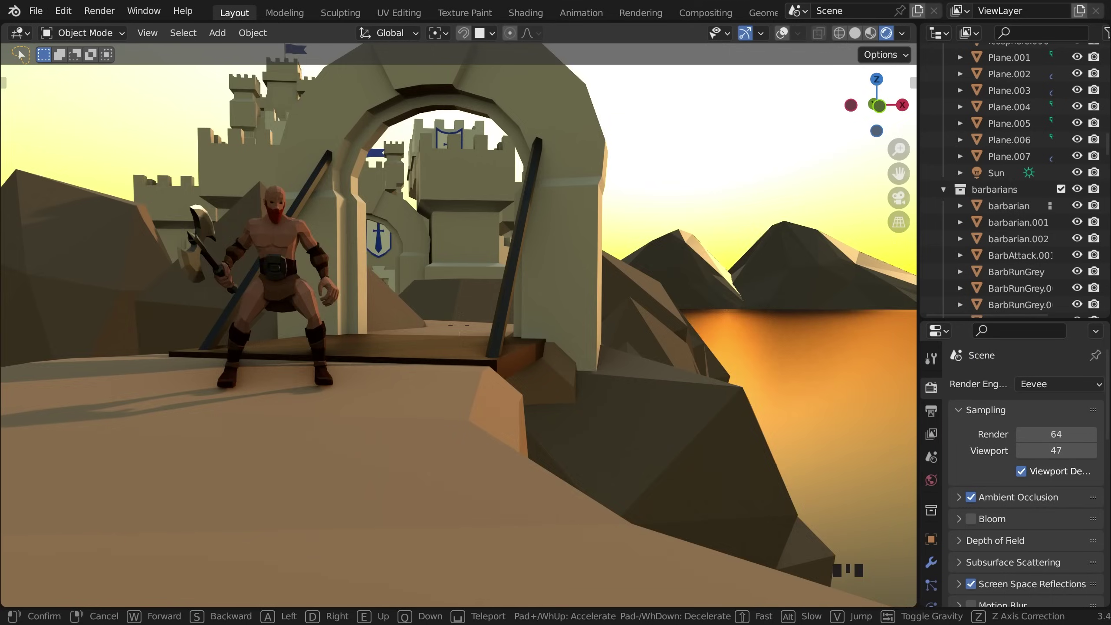
key(w)
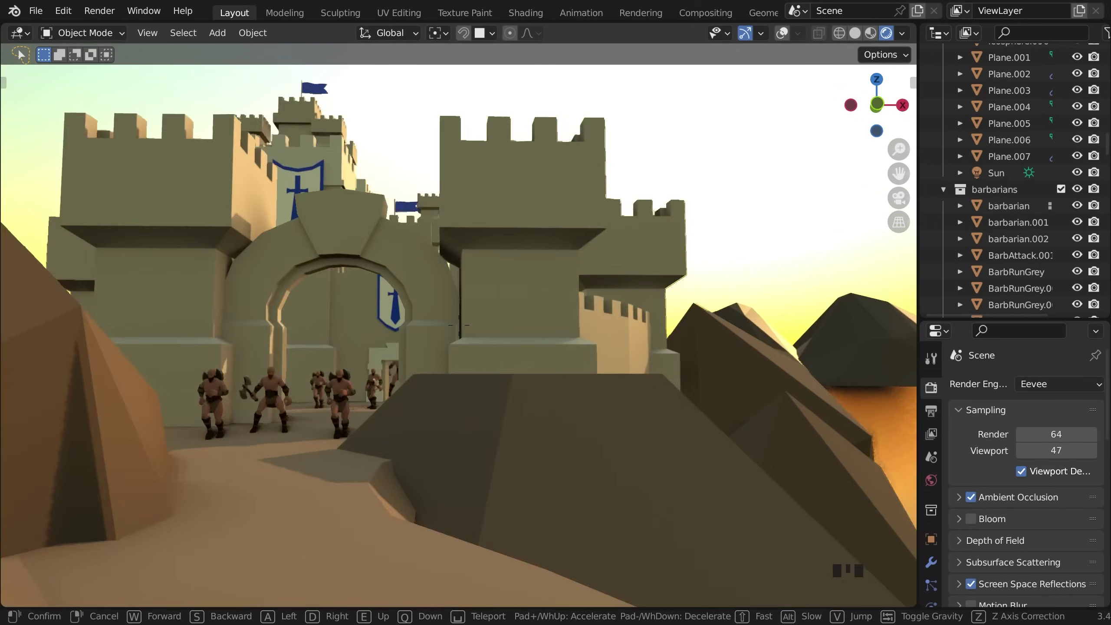
key(w)
key(s)
key(w)
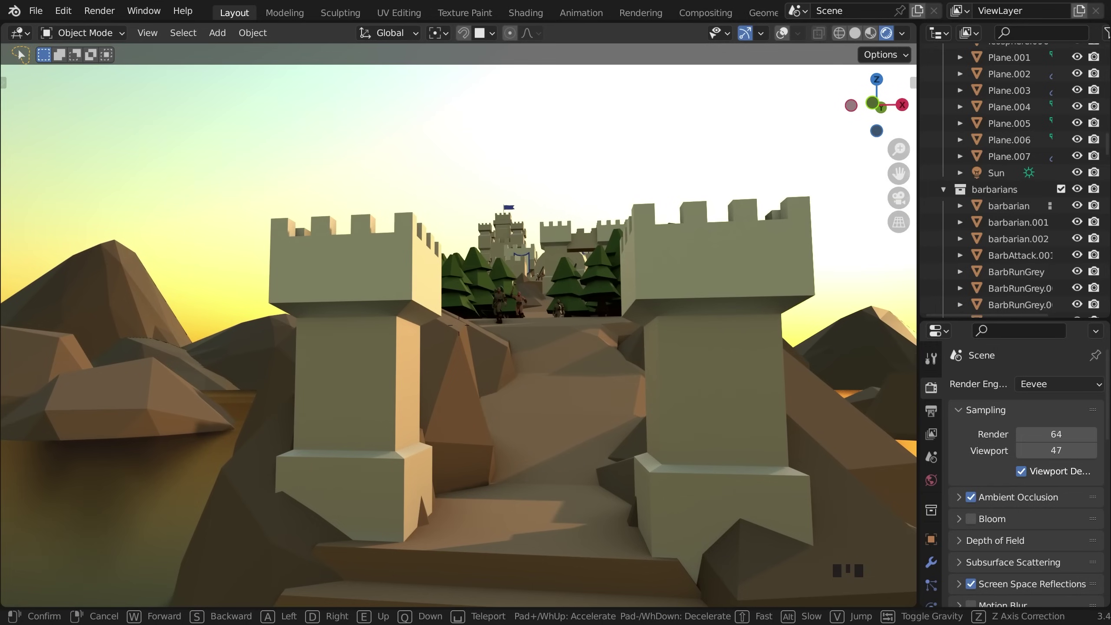
key(s)
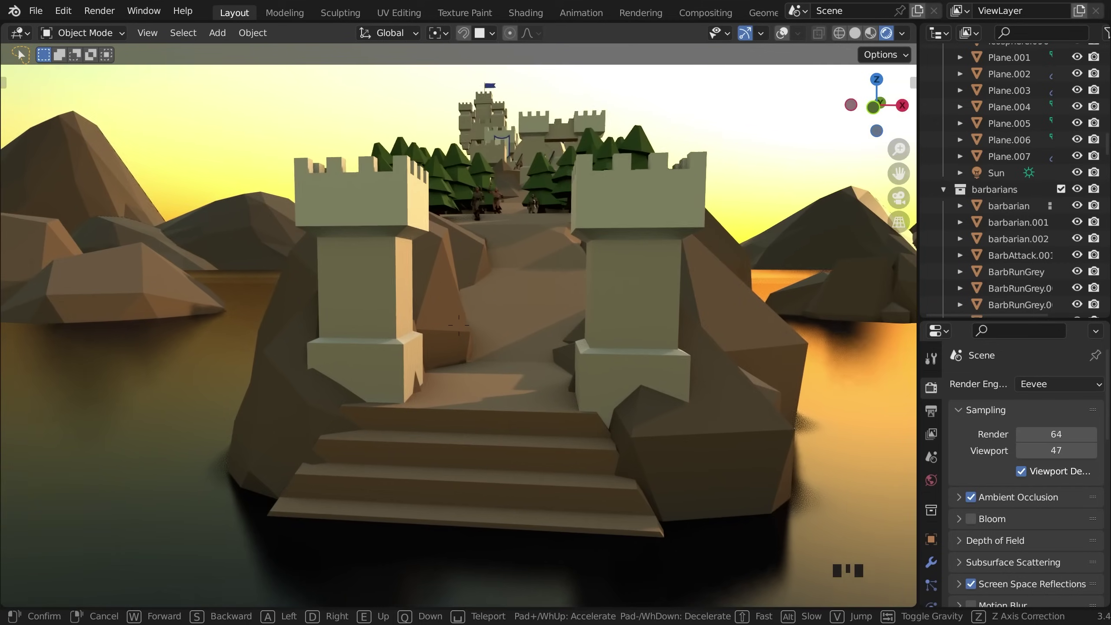
key(w)
key(w)
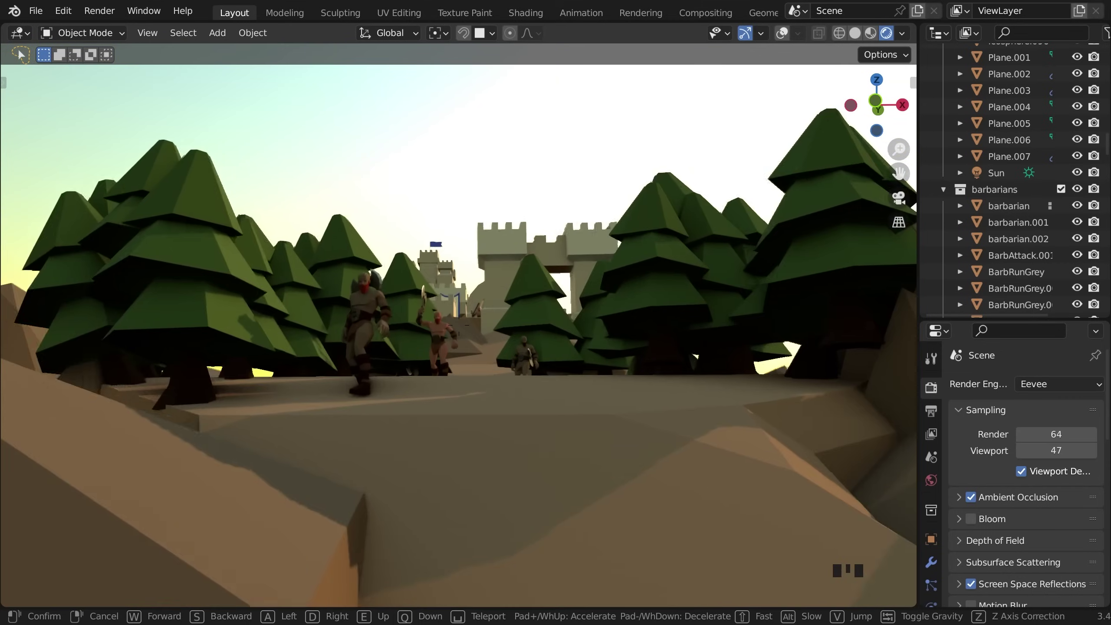
key(w)
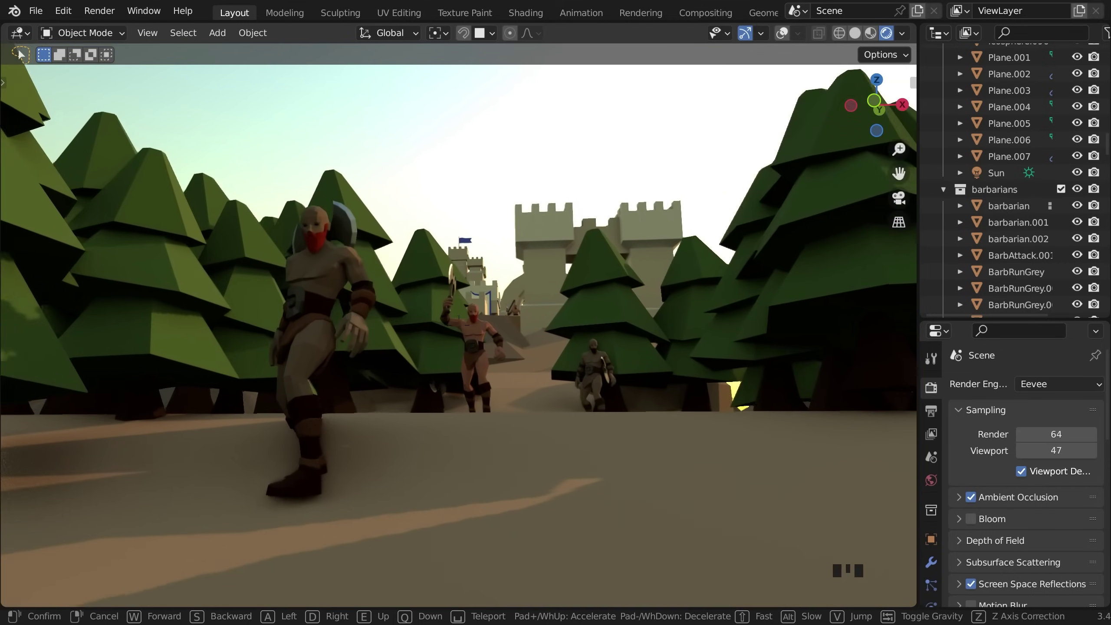
key(w)
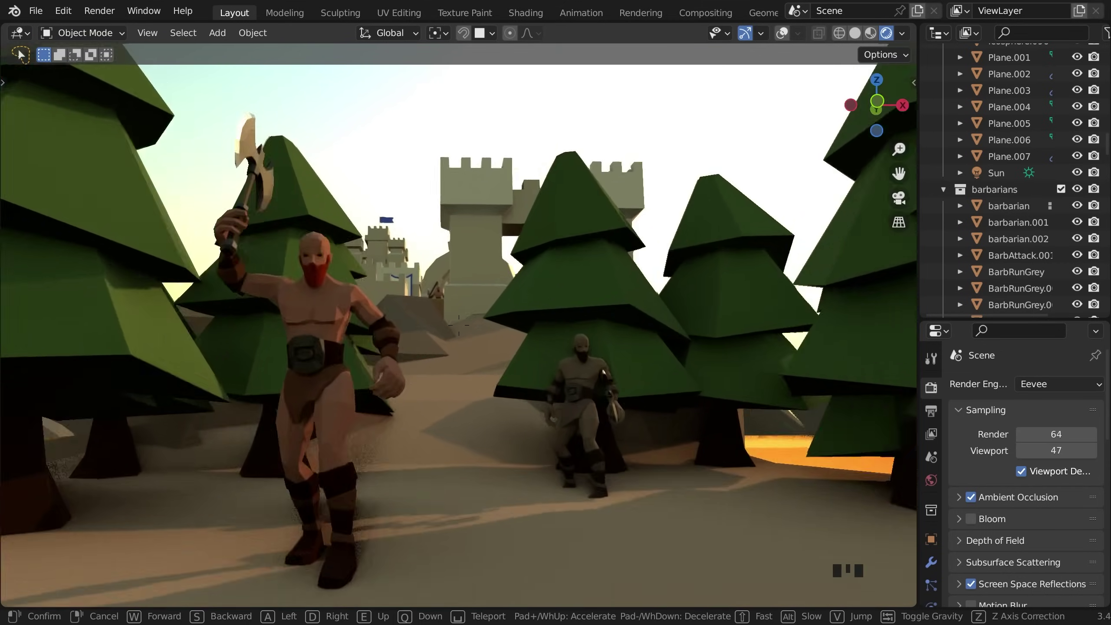
key(w)
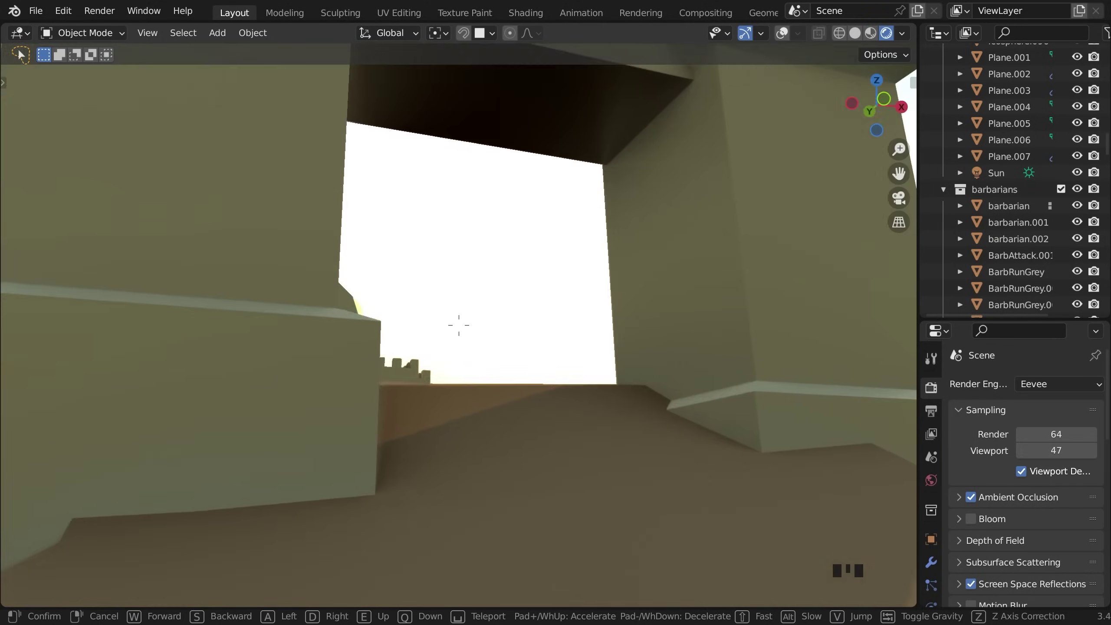
key(w)
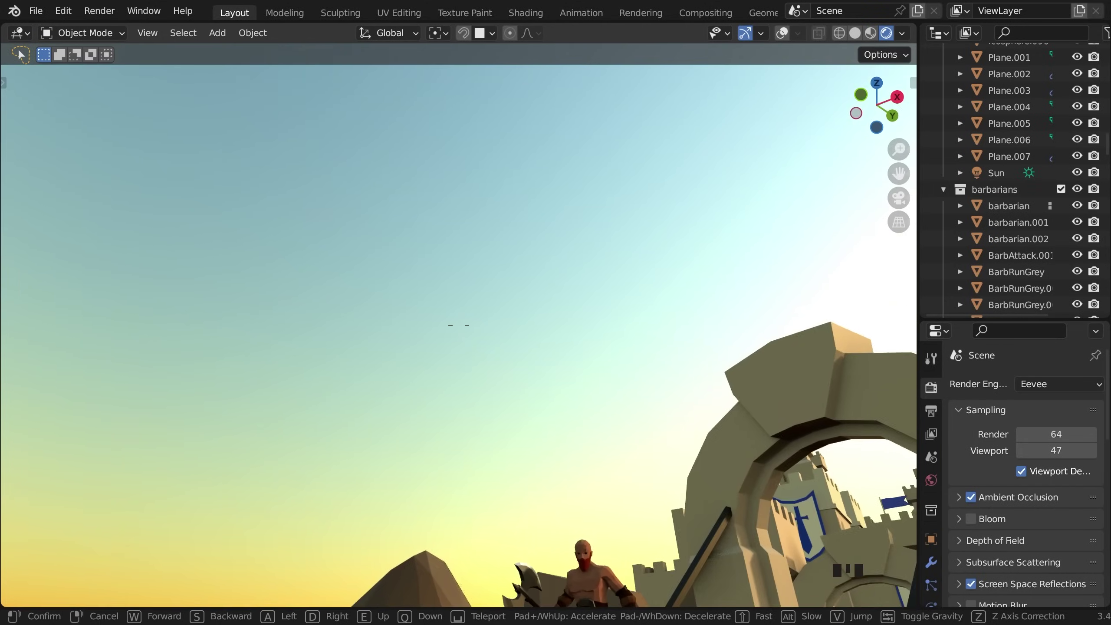
key(s)
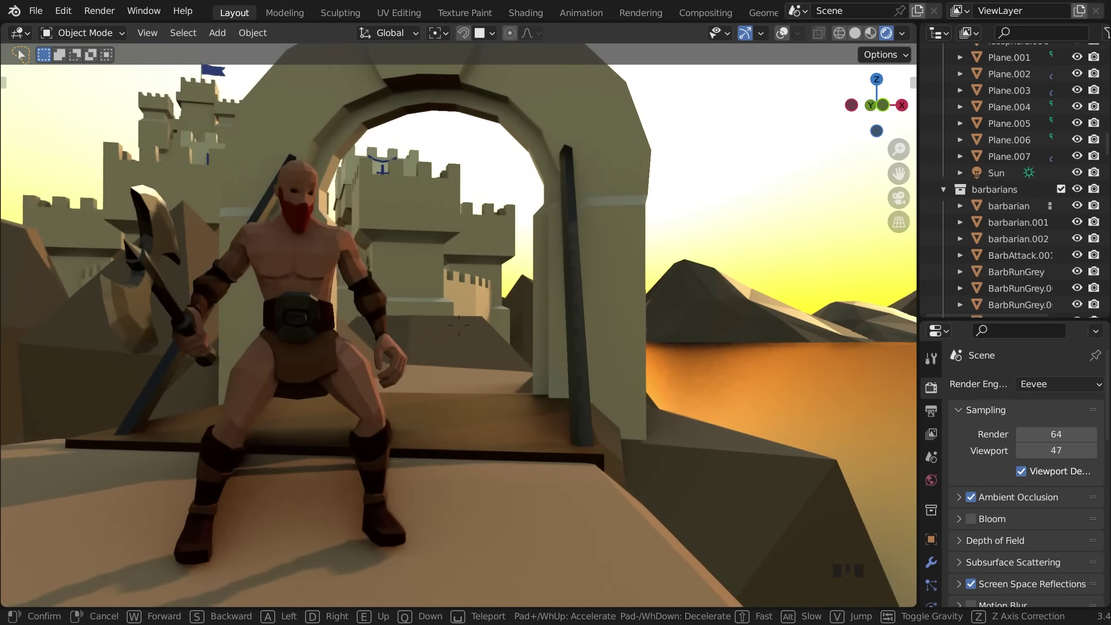
key(w)
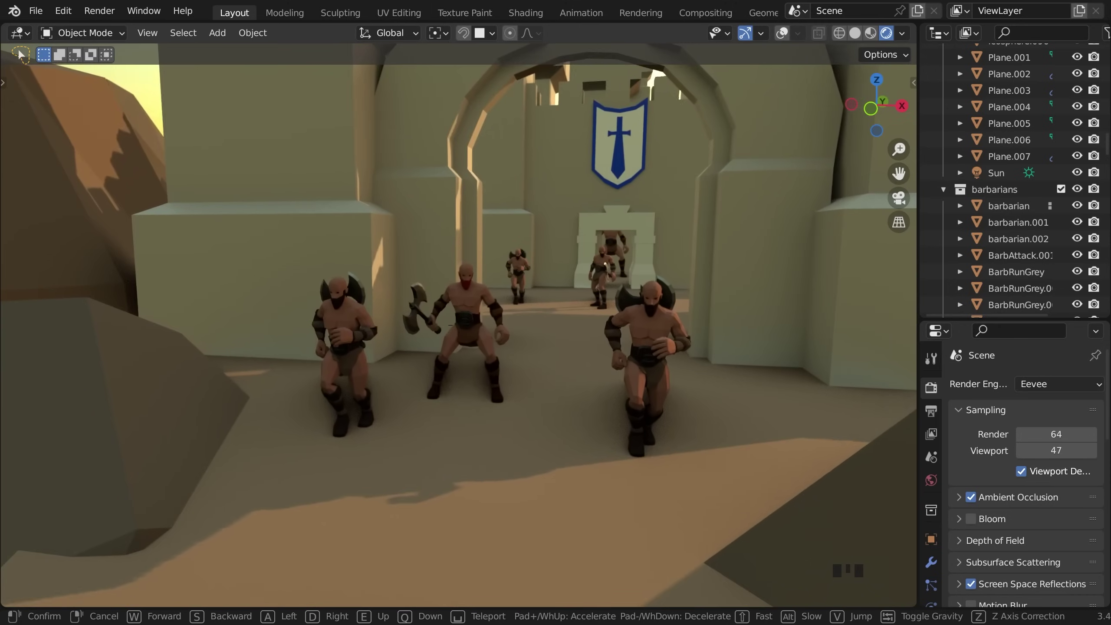
key(s)
key(w)
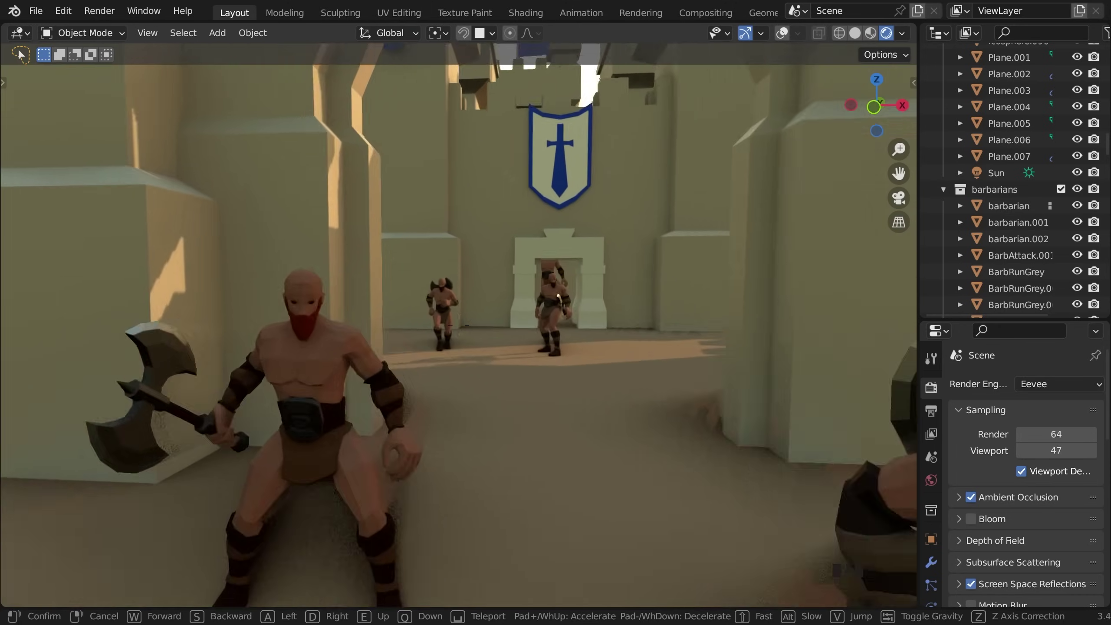
key(w)
key(s)
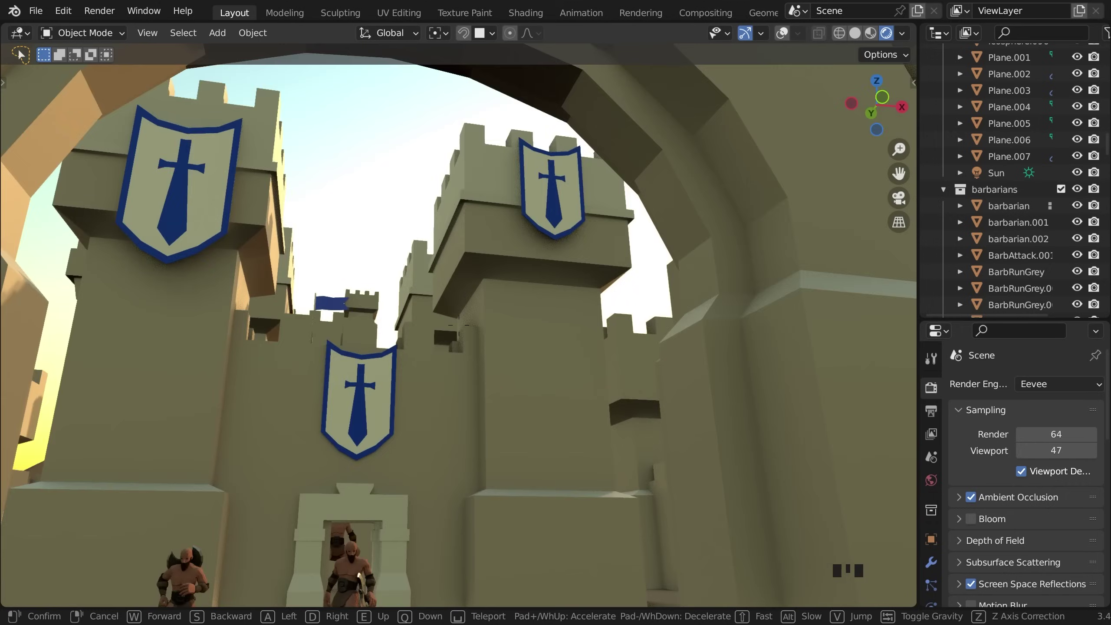
key(w)
key(w)
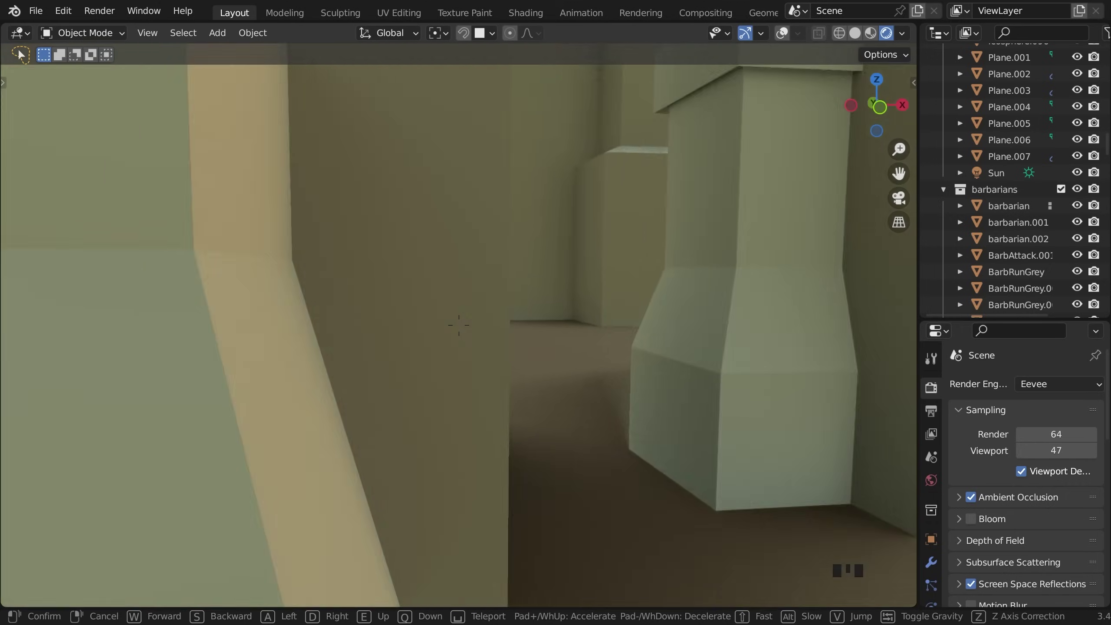
key(s)
key(w)
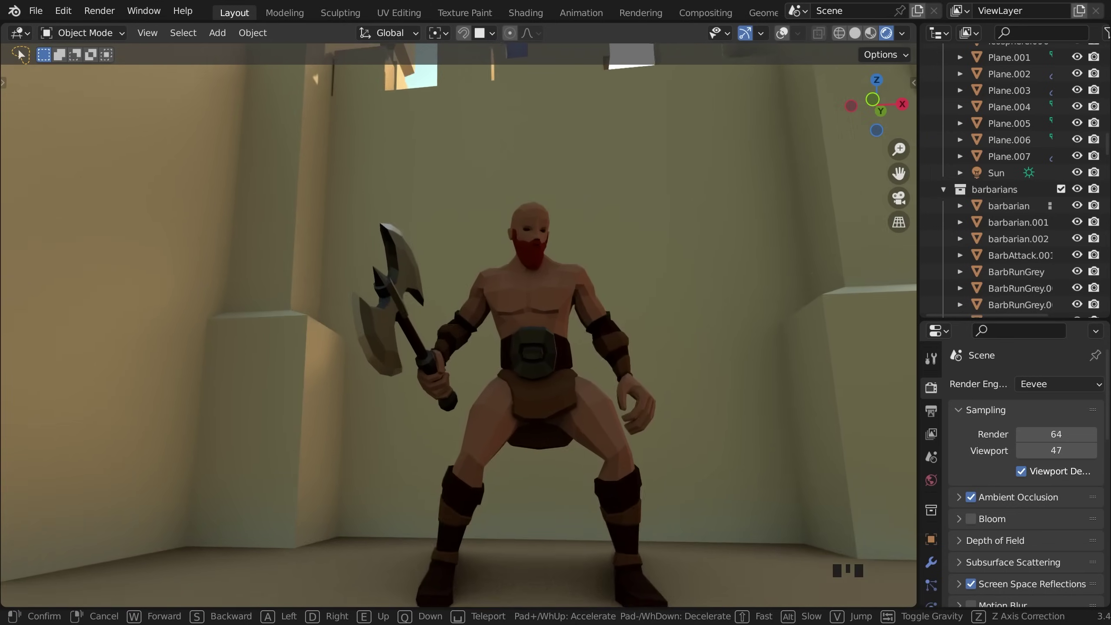
key(s)
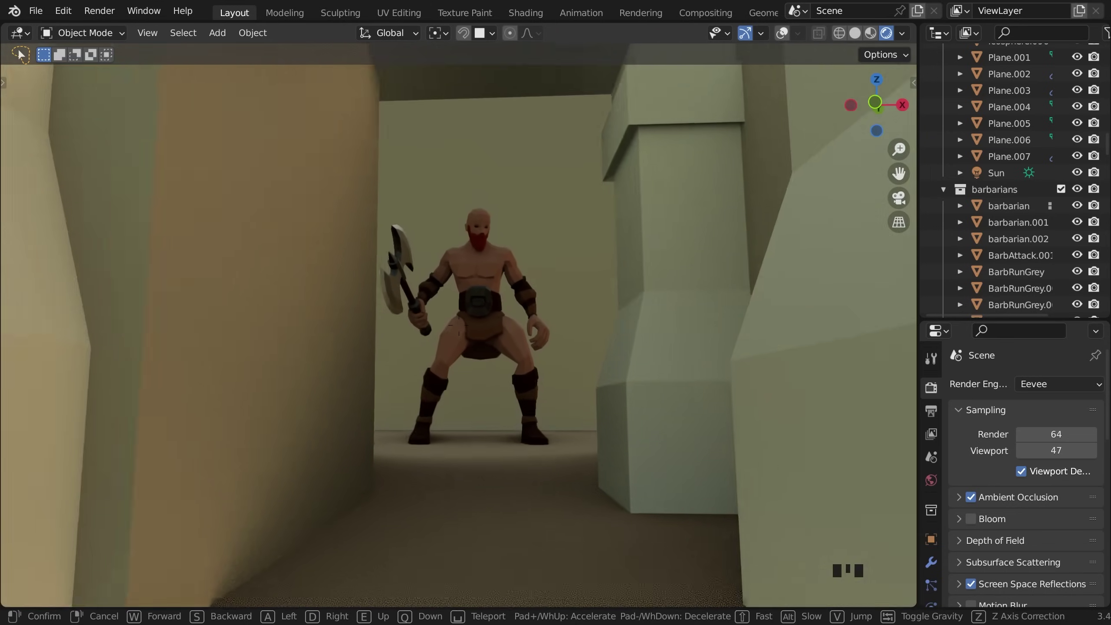
key(w)
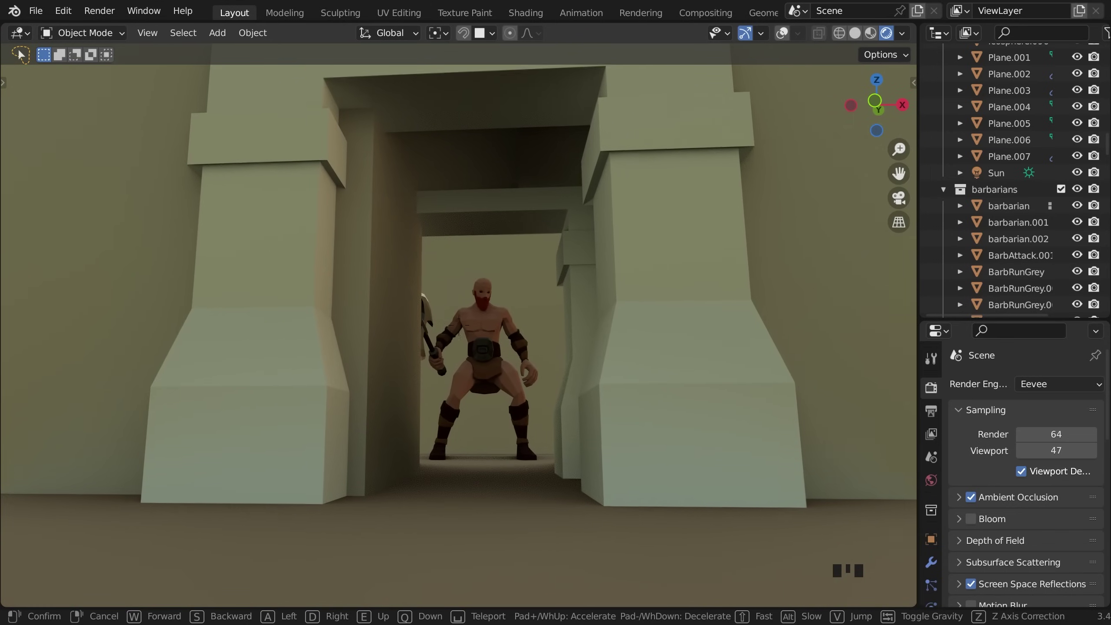
key(w)
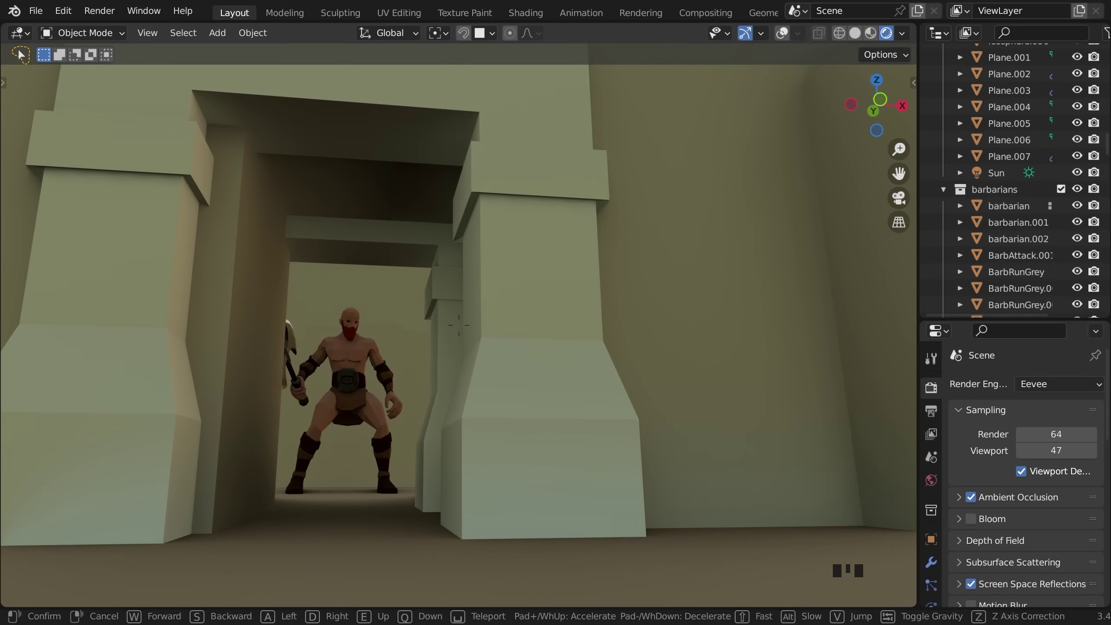